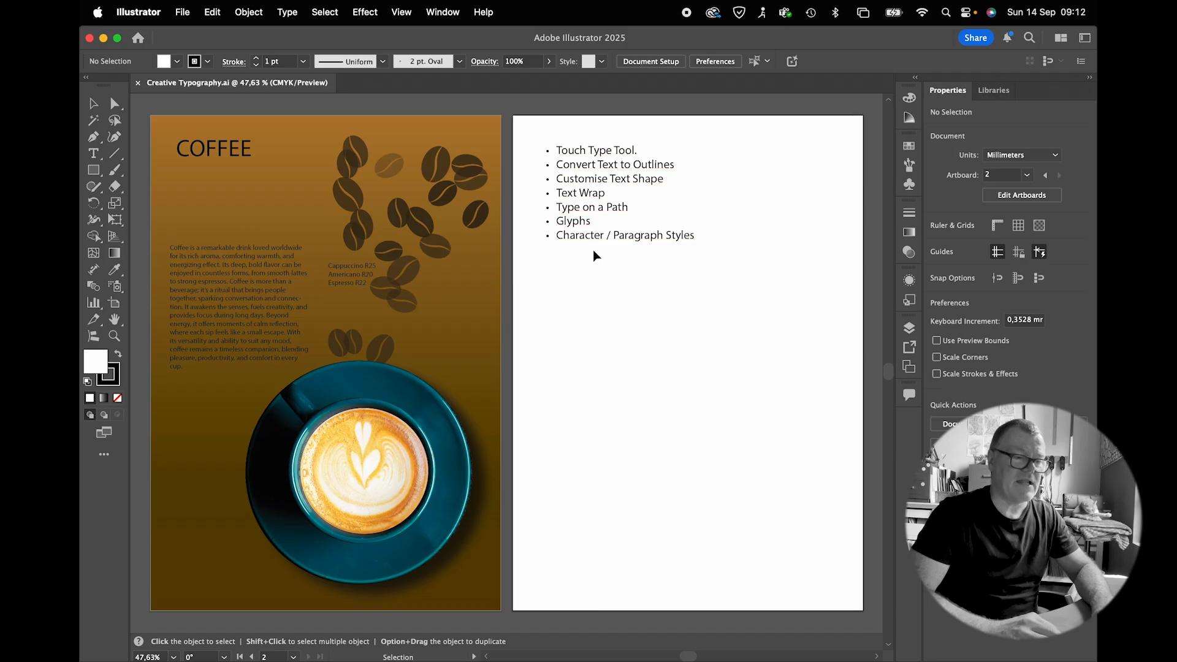
Convert the COFFEE heading from area type to point type and scale it up to about 178 mm wide.
click(233, 150)
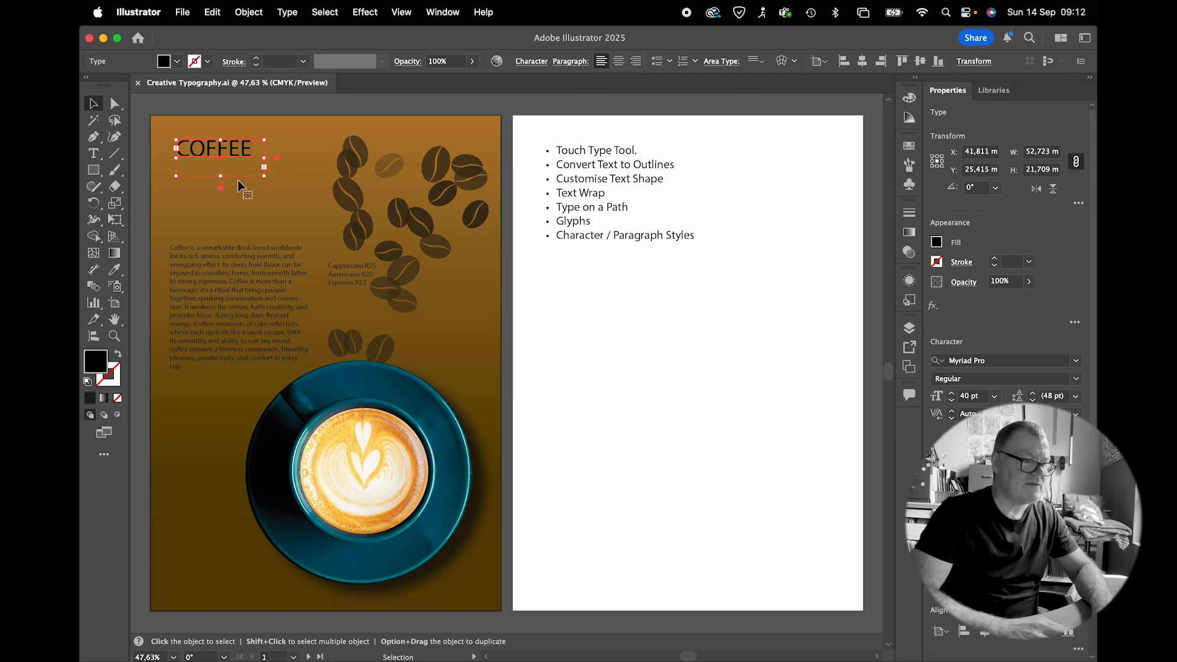
drag(265, 177, 456, 262)
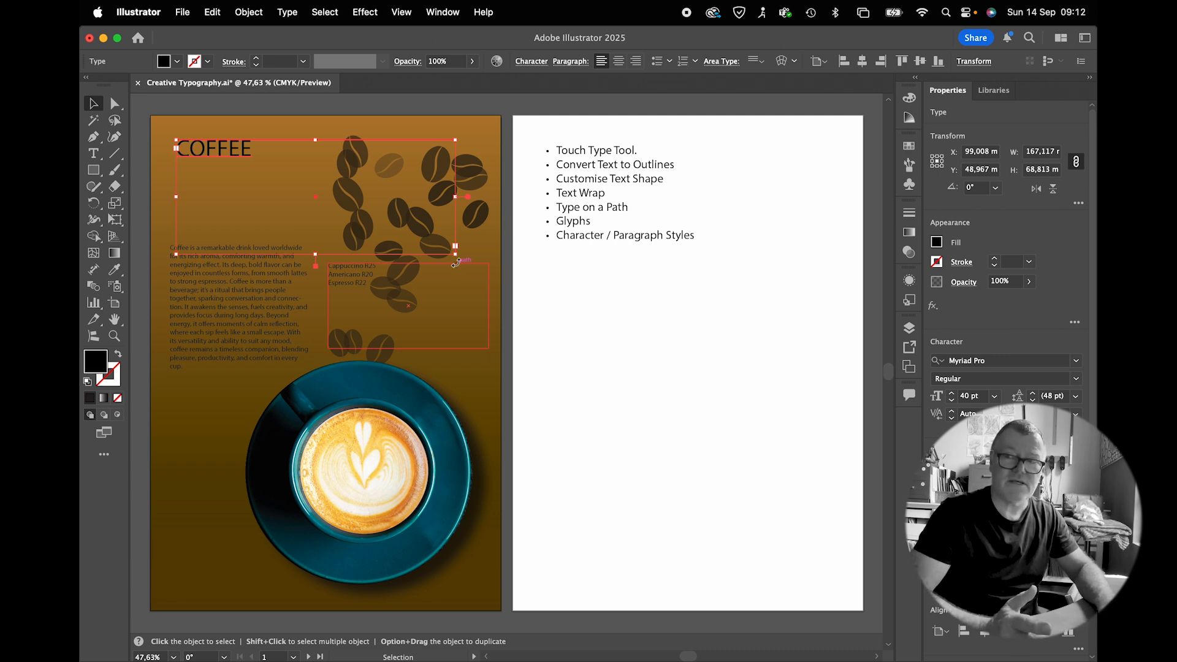
key(super+z)
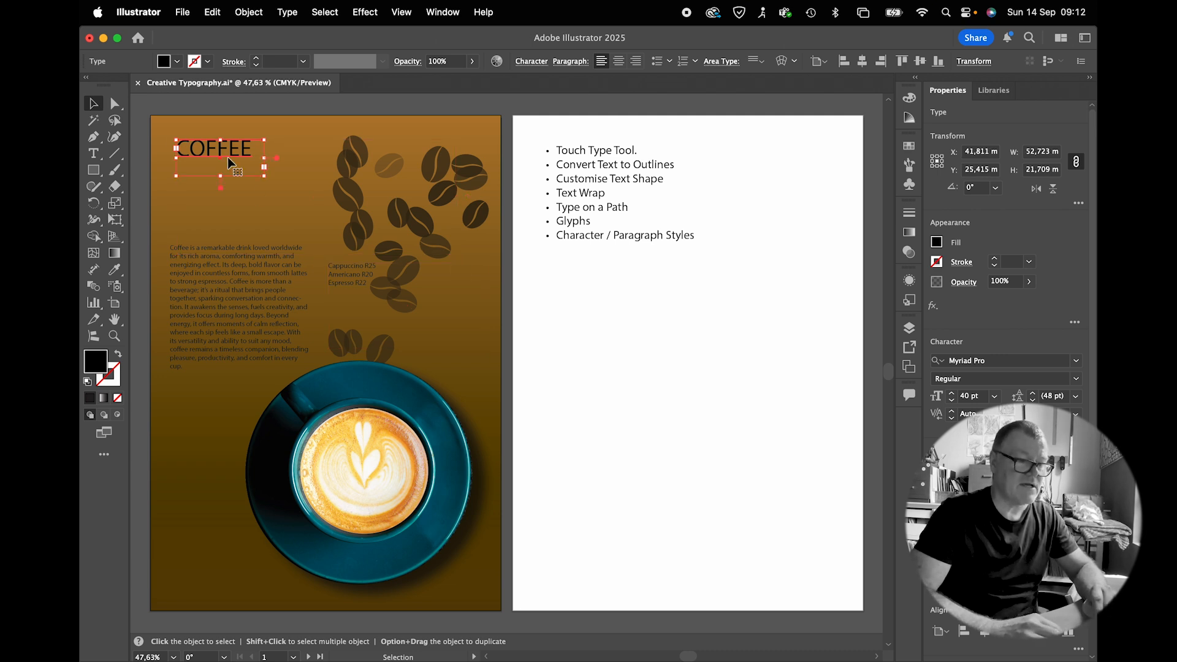
click(287, 12)
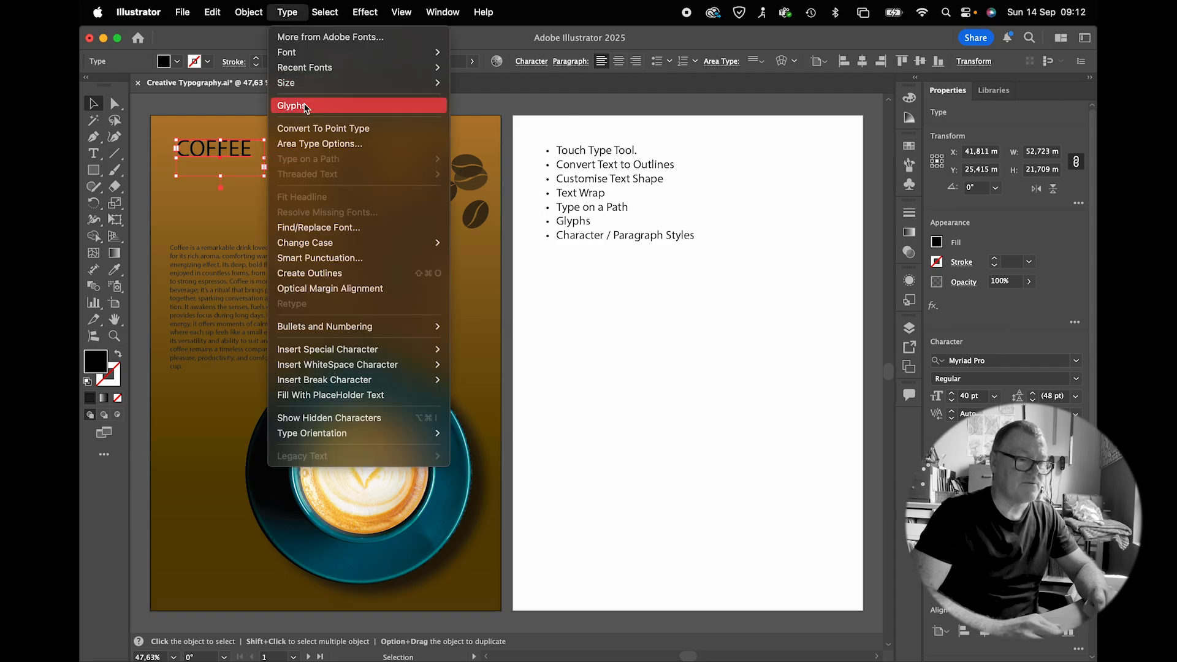
click(311, 127)
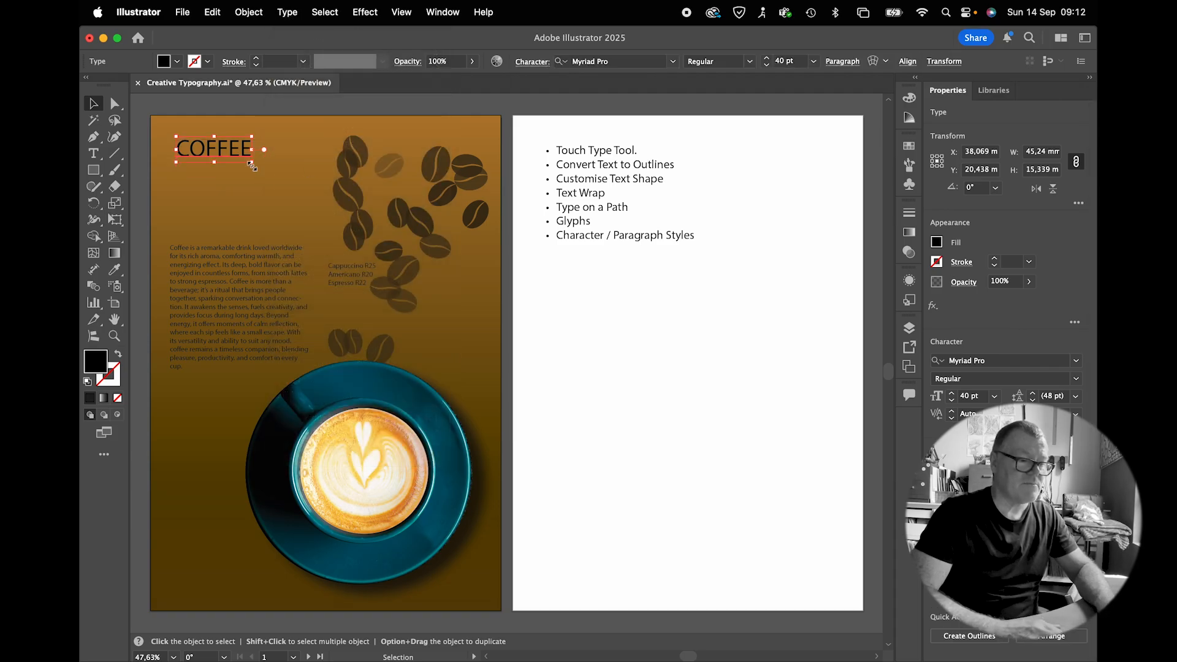
drag(252, 163, 476, 257)
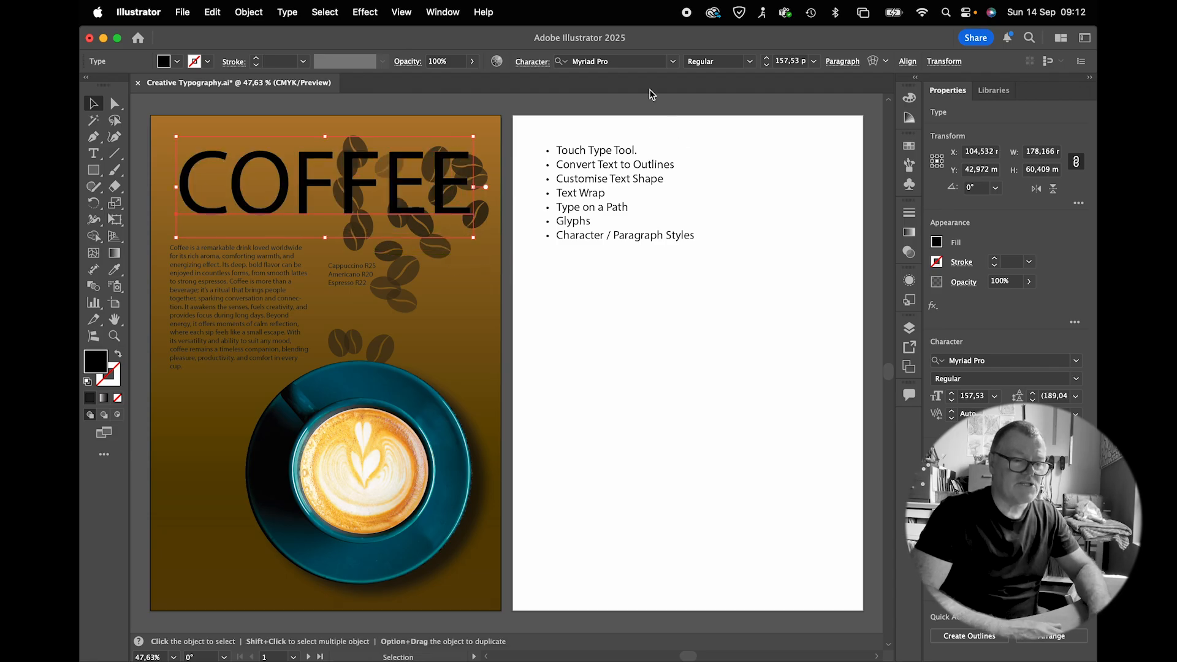
Set the COFFEE heading's font to Stencil Std Bold, then scale it down to about 126 pt and fit it within the poster.
click(625, 62)
text(stencil)
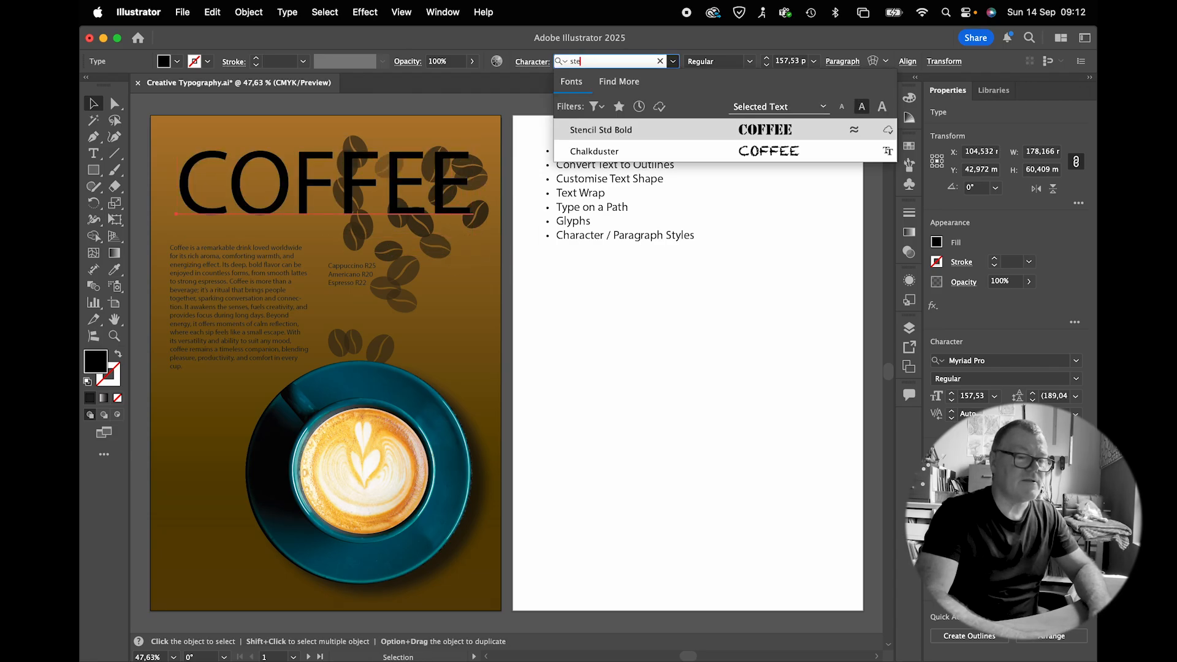
key(Return)
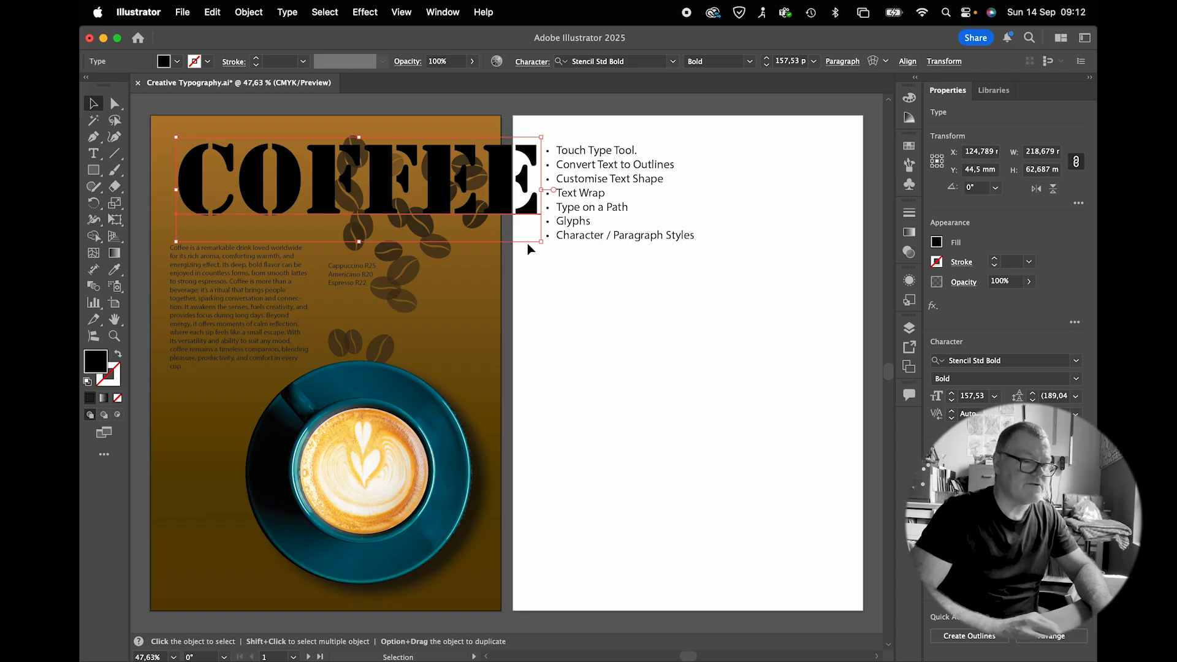
drag(541, 243, 490, 223)
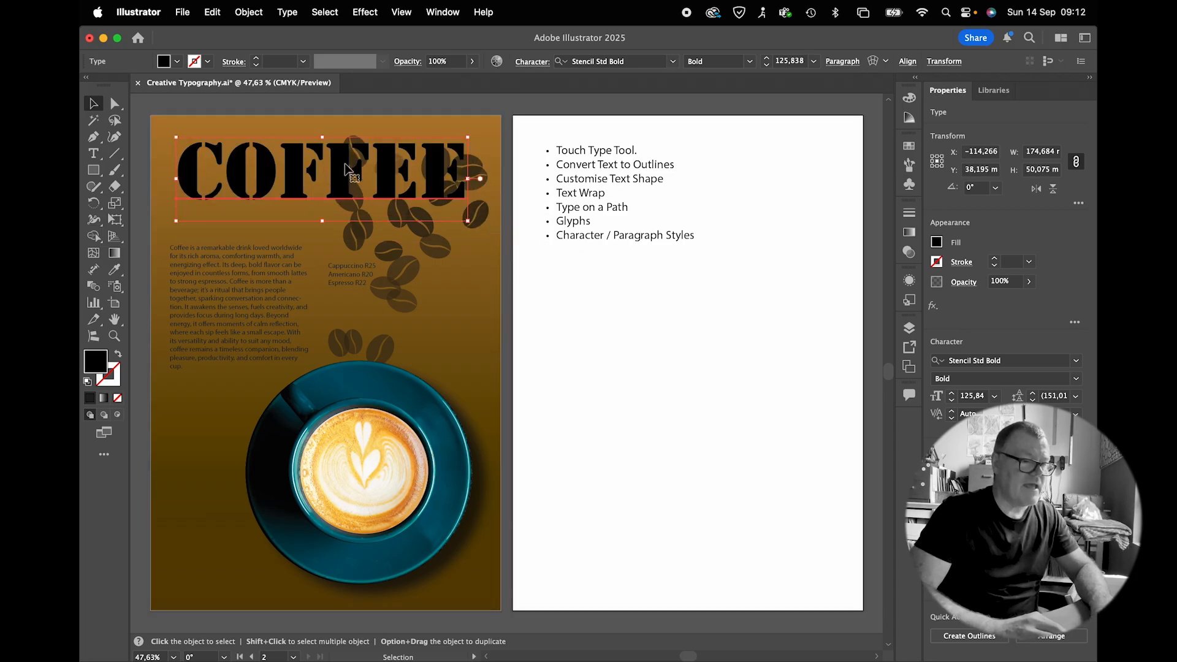
drag(347, 171, 343, 174)
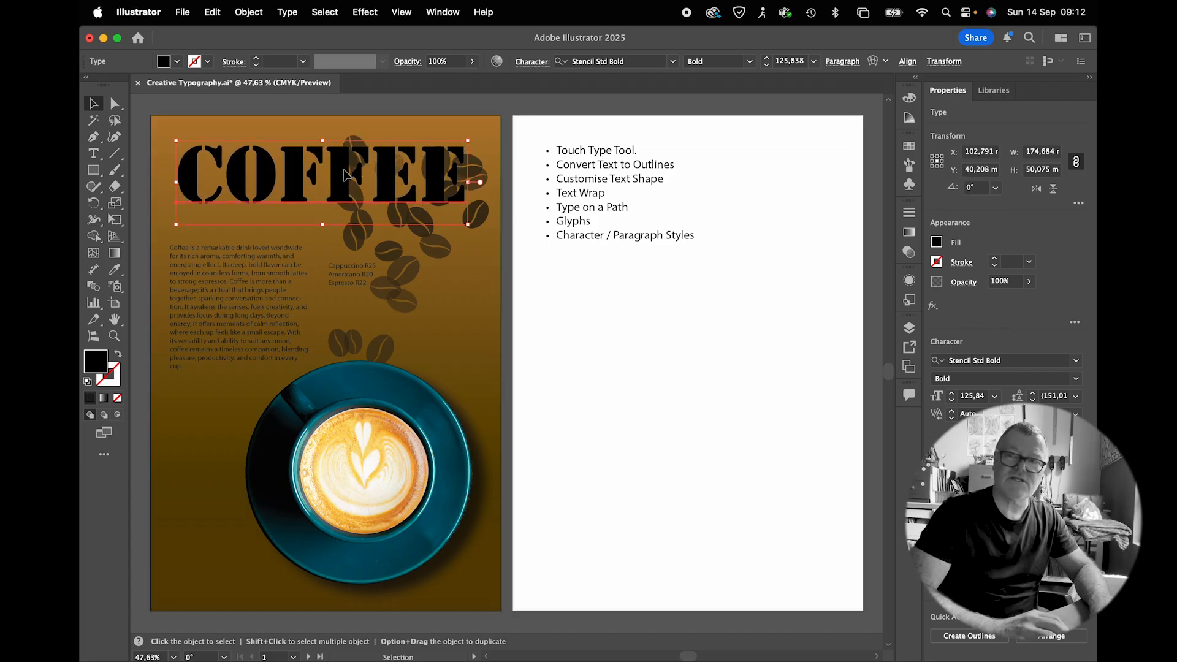
With the Touch Type tool, shrink the letter C of COFFEE, tilt it counterclockwise and raise it slightly.
key(super+1)
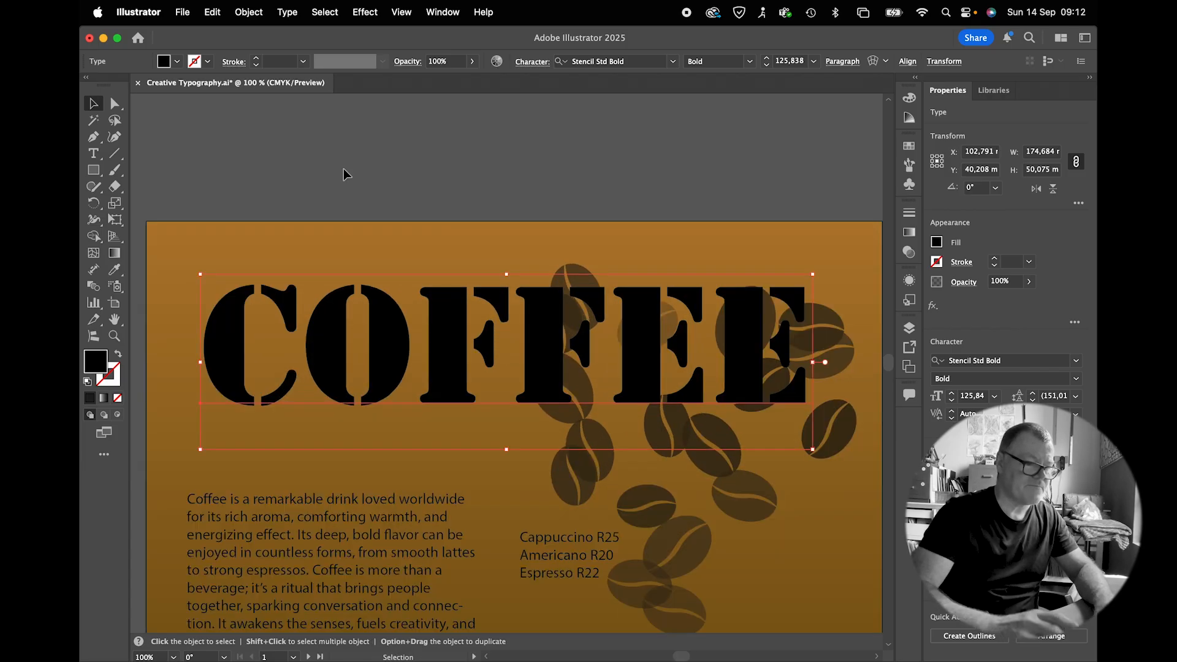
click(95, 158)
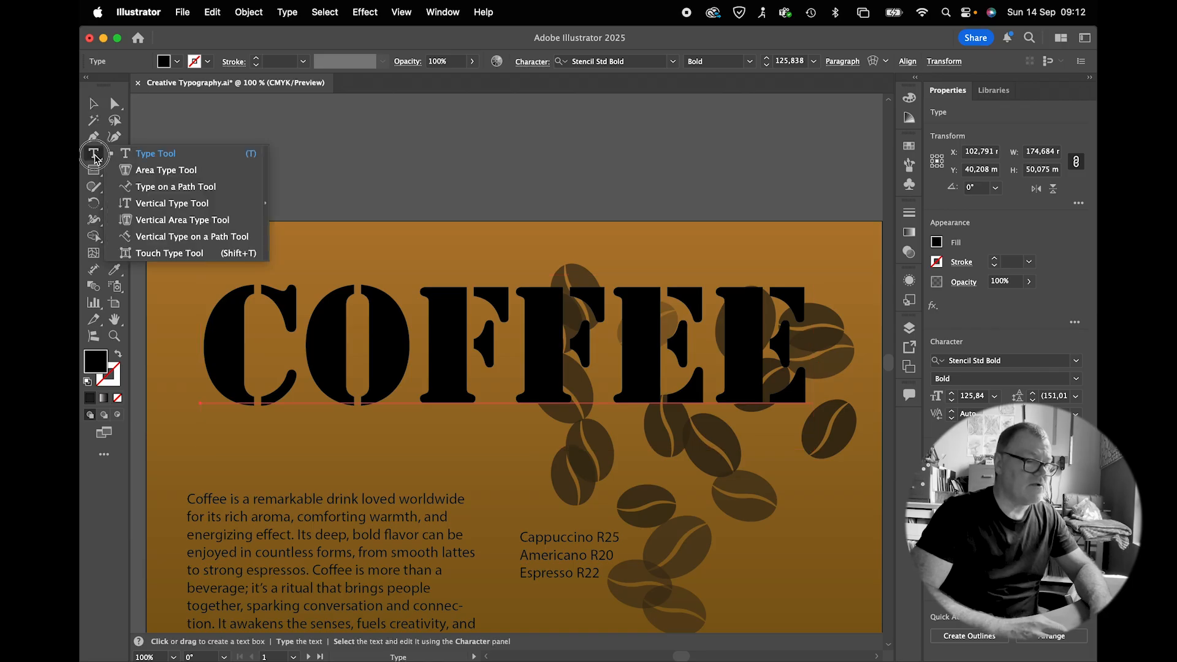
click(158, 253)
click(213, 337)
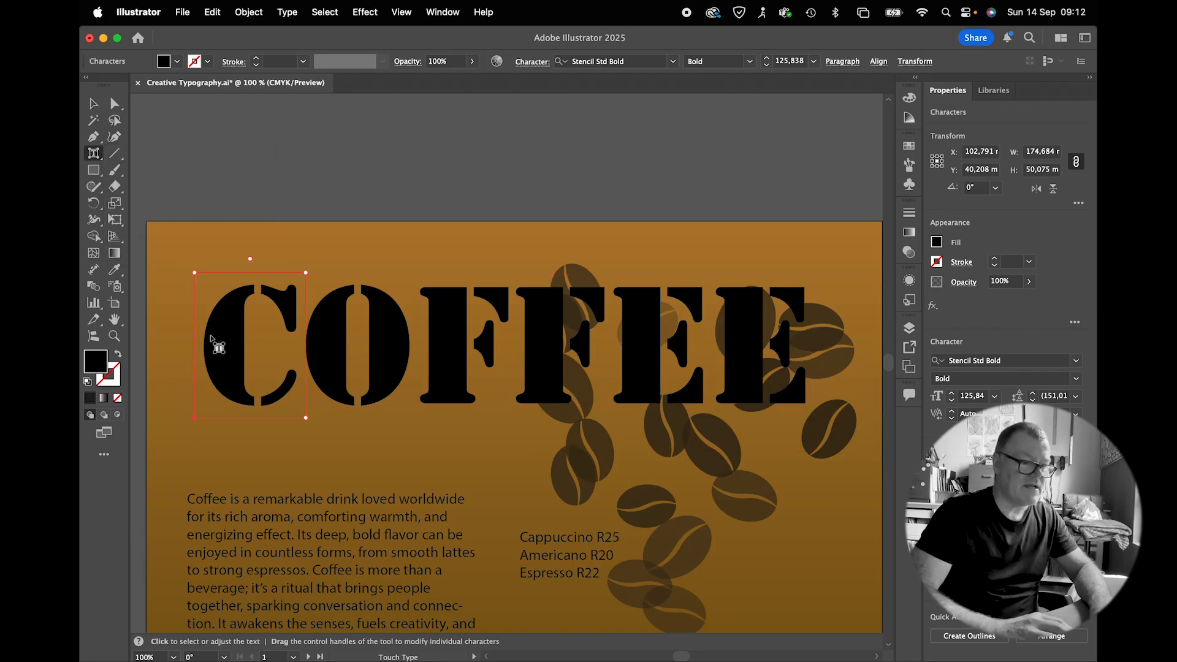
click(334, 338)
click(449, 350)
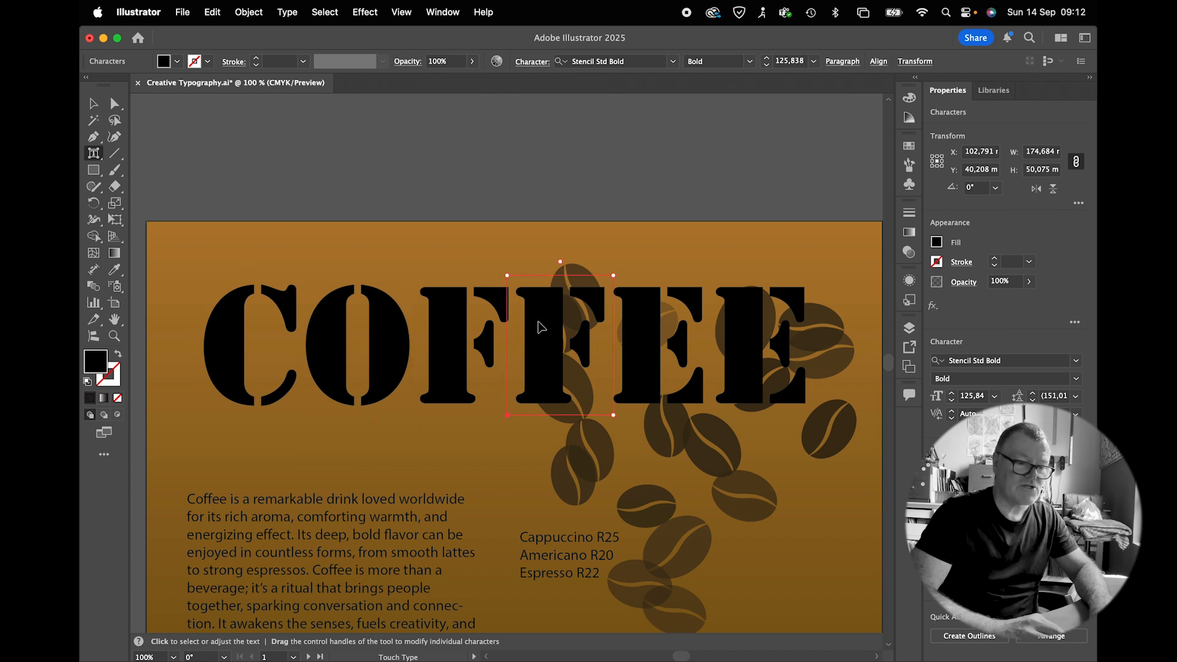
click(226, 349)
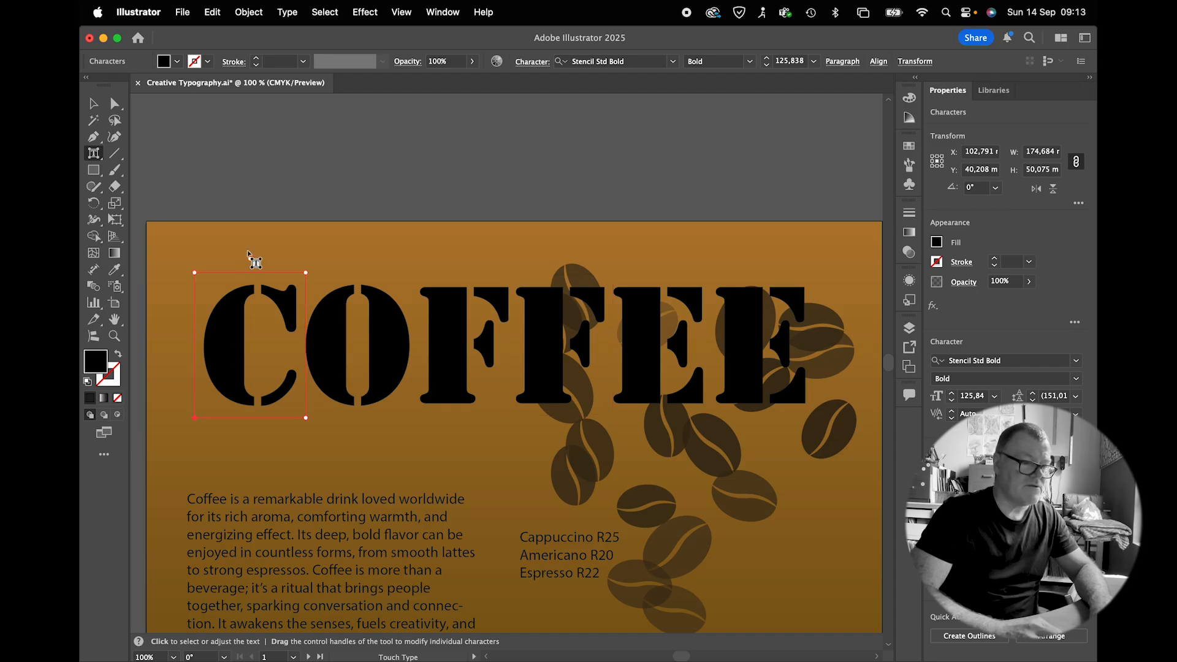
drag(249, 258, 279, 296)
drag(232, 378, 233, 356)
mouse_move(299, 384)
mouse_down()
mouse_move(280, 388)
mouse_move(300, 385)
mouse_up()
Shrink the O and tilt it clockwise against the C, and shrink the first F and tilt it counterclockwise against the O.
click(346, 361)
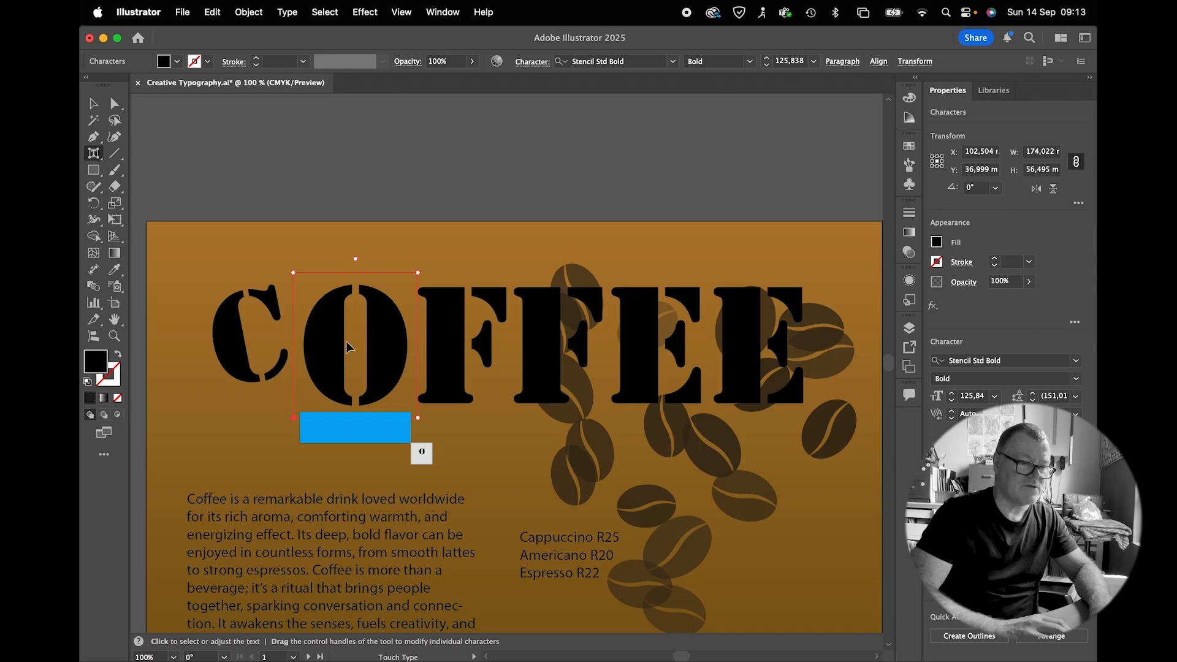
drag(356, 257, 393, 325)
drag(370, 363, 343, 346)
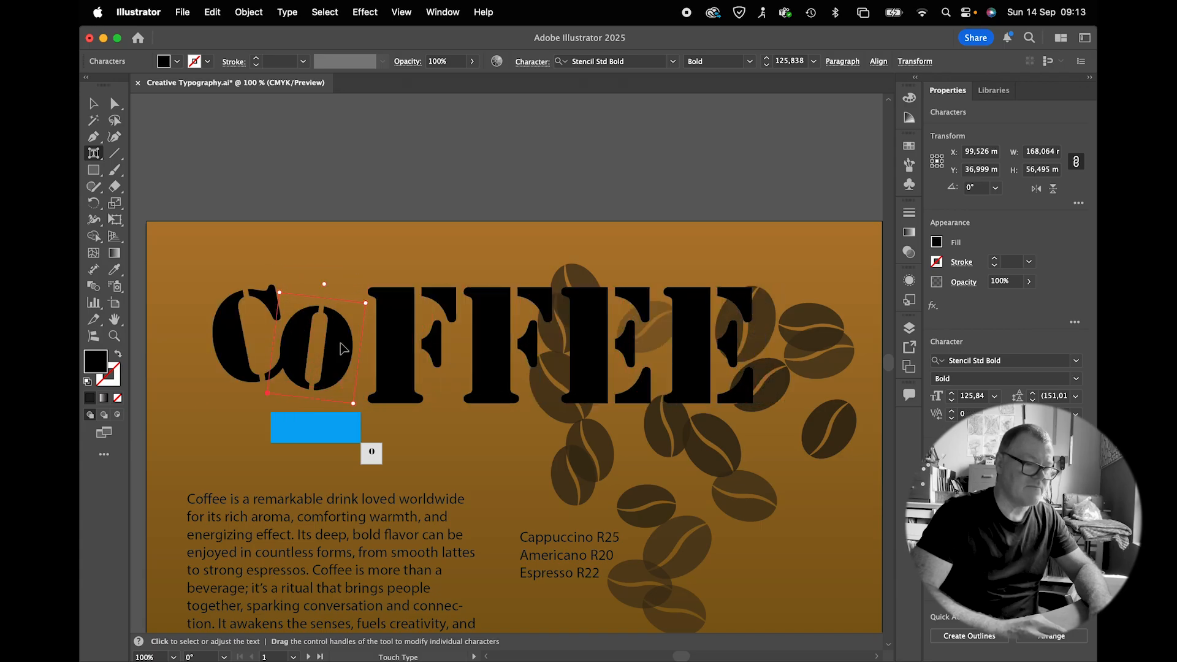
click(406, 326)
drag(414, 261, 458, 308)
drag(388, 336, 363, 322)
Shrink, raise and tilt the second F clockwise, and shrink the first E, tilt it counterclockwise and tuck it against the F.
click(461, 310)
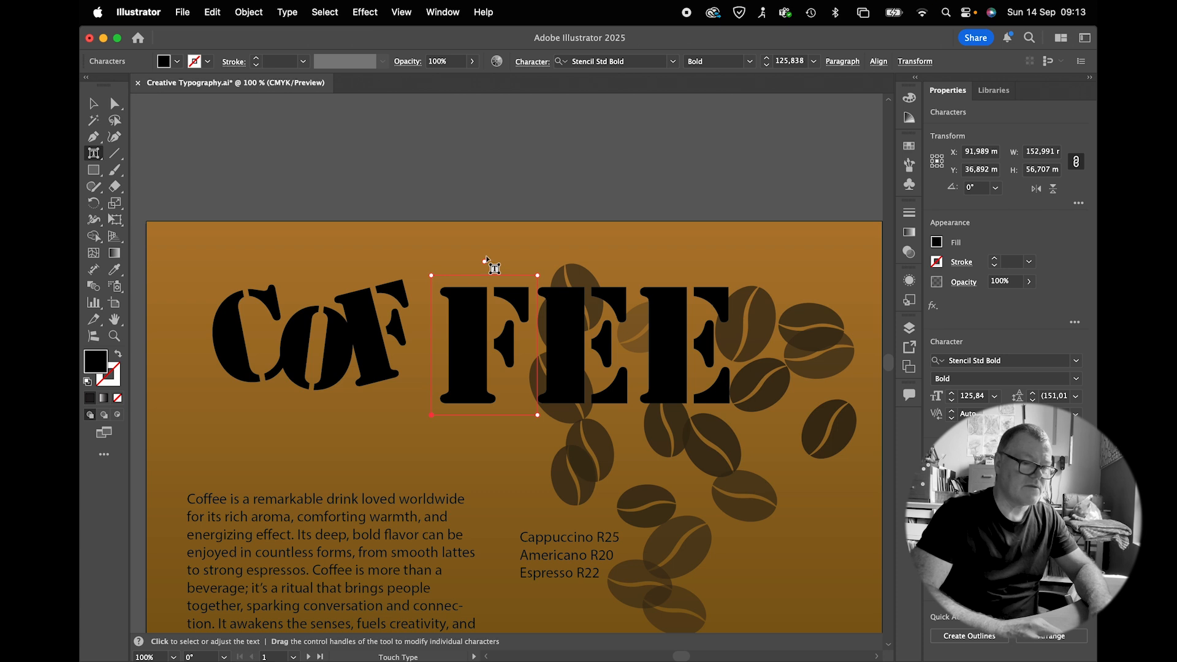
drag(485, 260, 535, 302)
drag(478, 342, 434, 301)
click(525, 313)
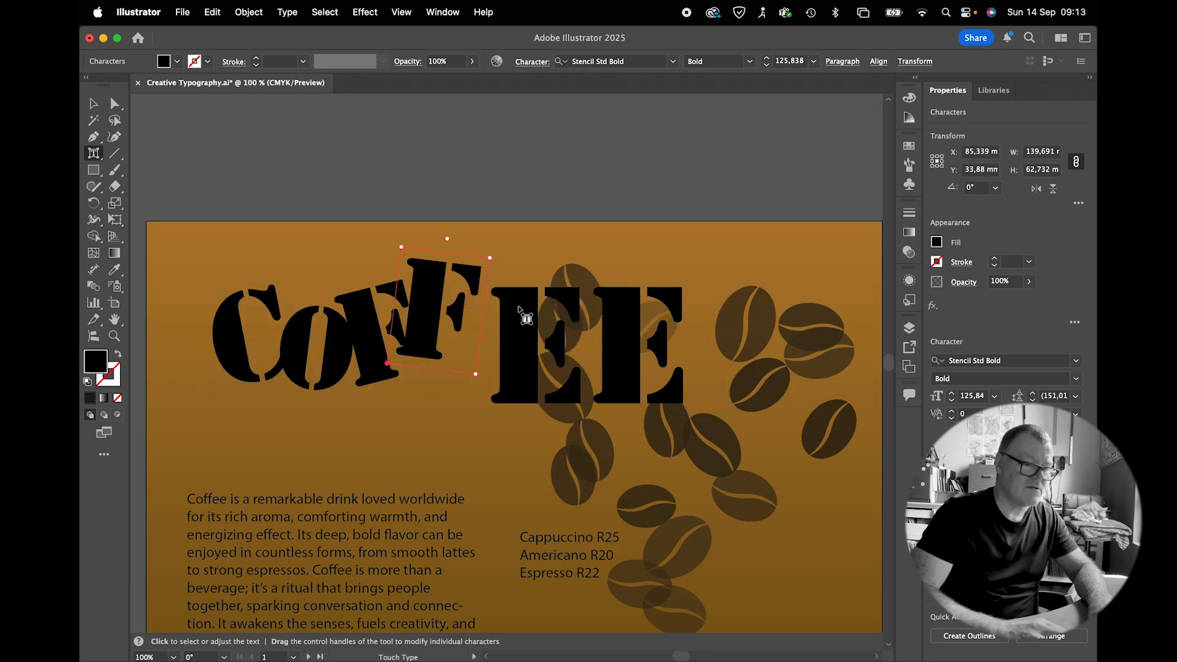
drag(534, 262, 563, 301)
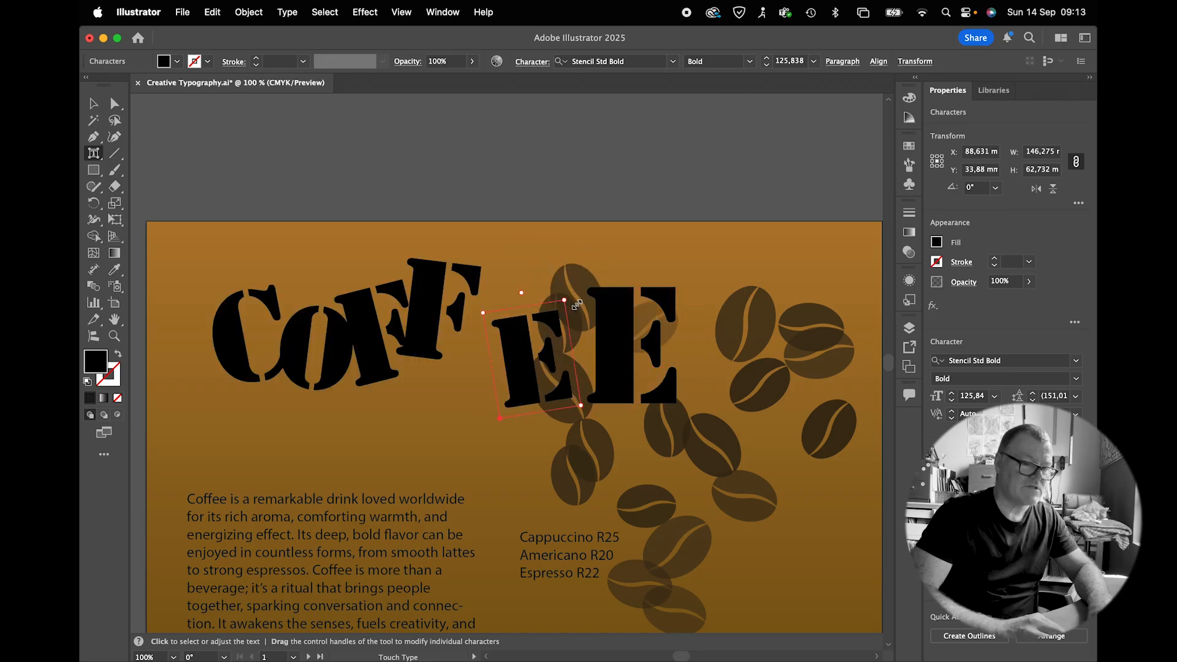
drag(528, 358, 494, 340)
Shrink the last E, tilt it clockwise and tuck it against the first E, and enlarge the letter C slightly.
click(575, 321)
drag(597, 260, 657, 310)
drag(589, 373, 562, 357)
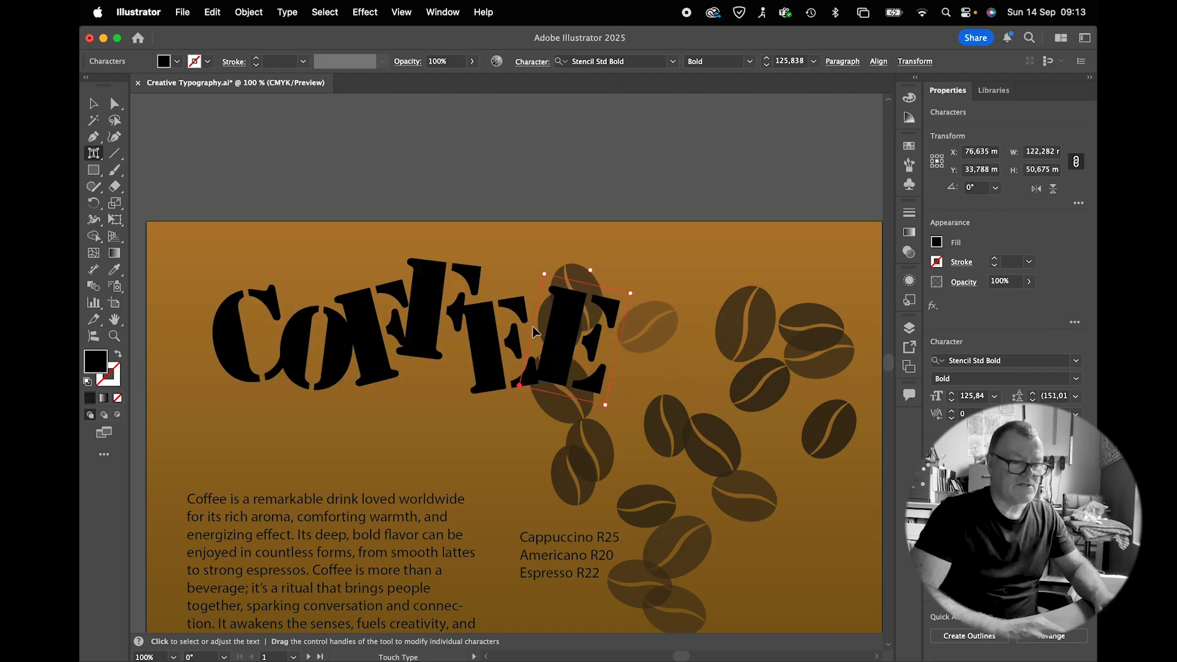
click(231, 351)
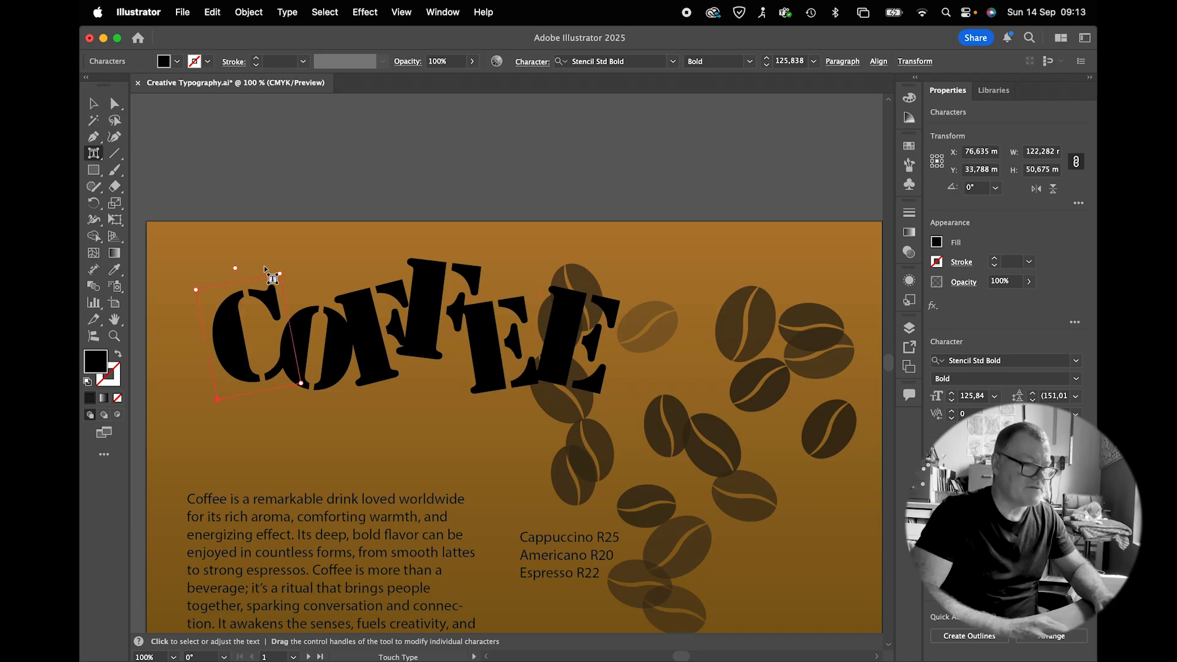
drag(279, 274, 288, 251)
drag(246, 347, 250, 347)
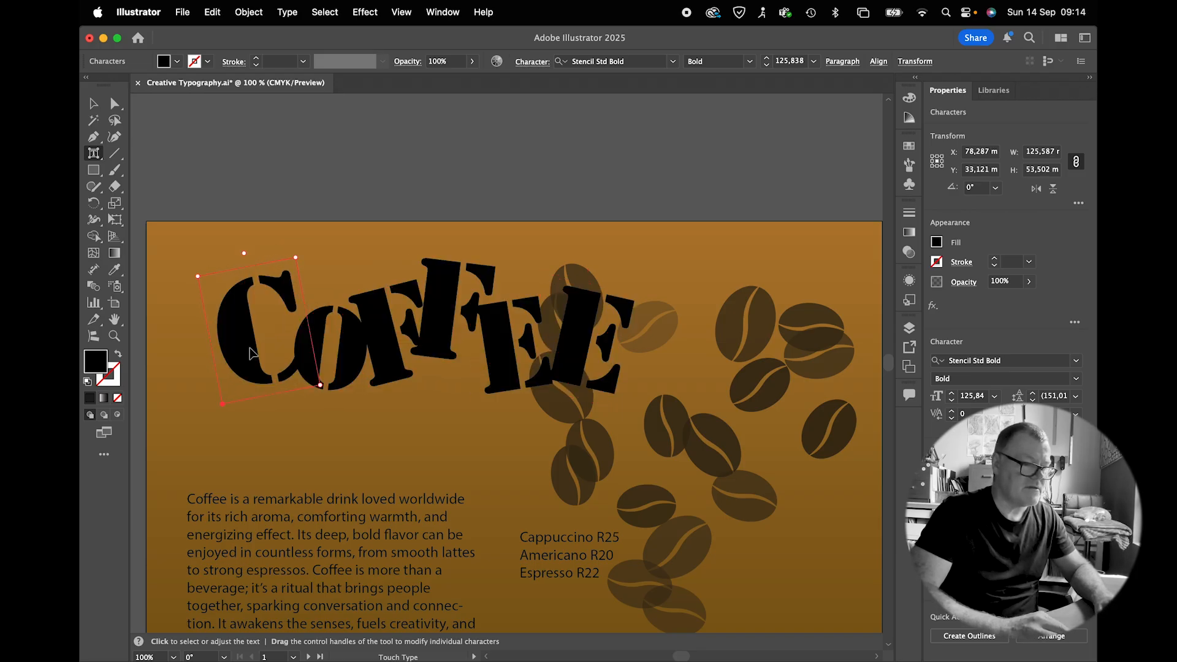
Scale the whole COFFEE heading up to about 170 mm wide and position it across the top of the poster.
click(93, 111)
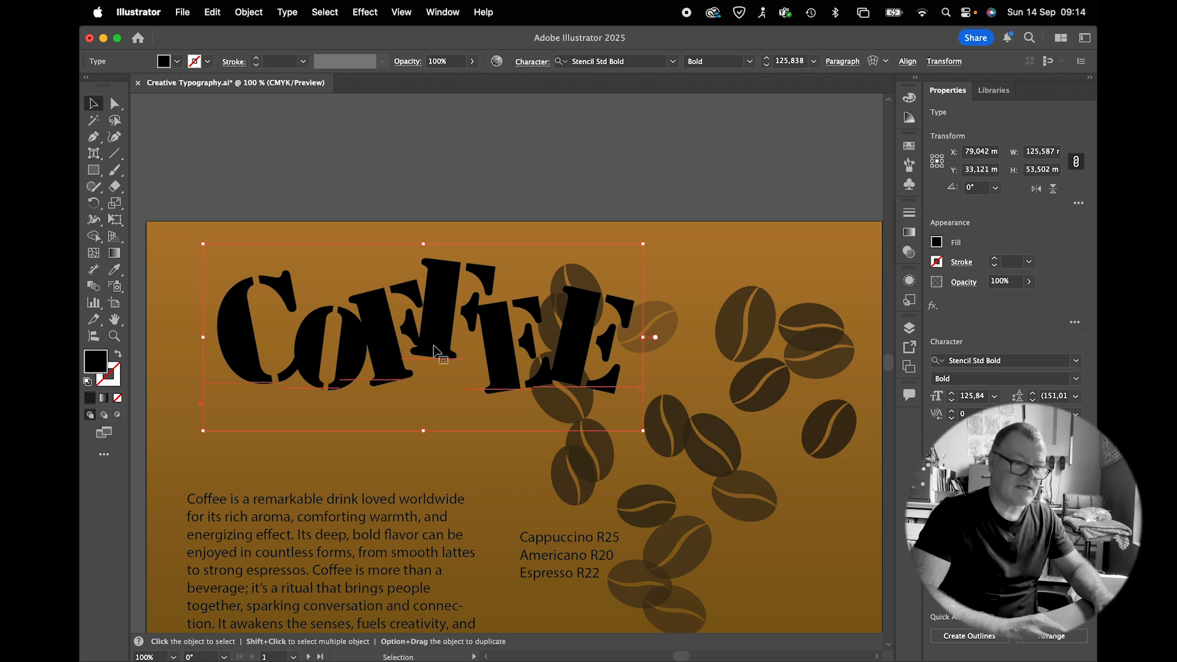
drag(389, 353, 364, 353)
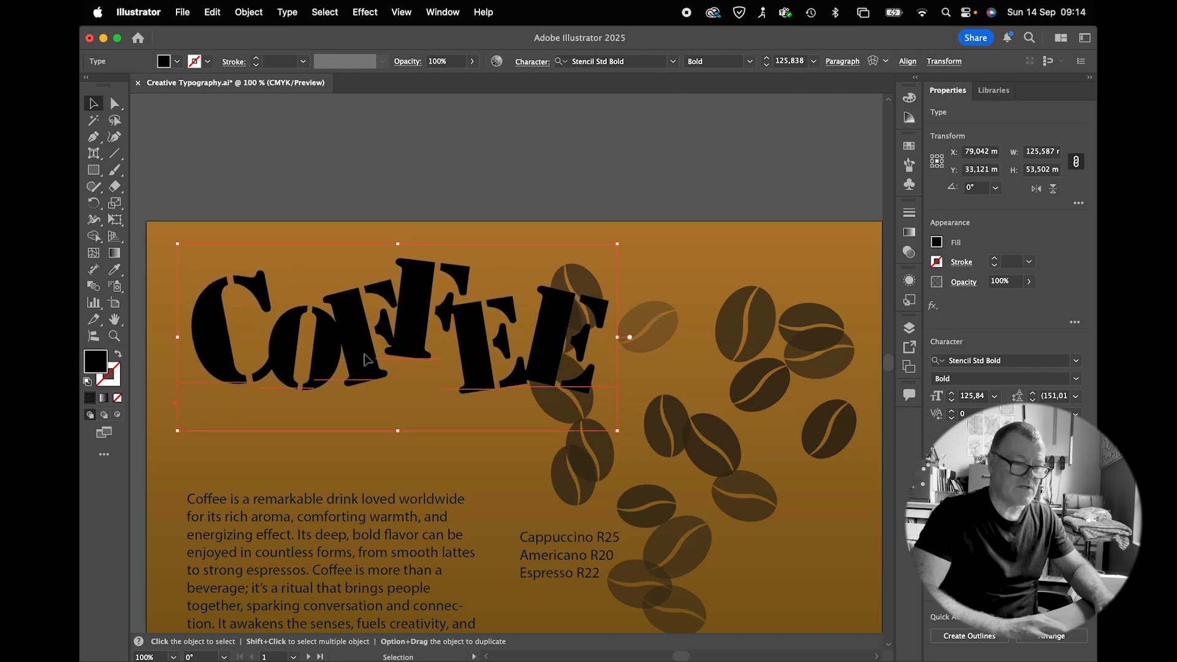
drag(618, 430, 822, 499)
drag(600, 419, 624, 414)
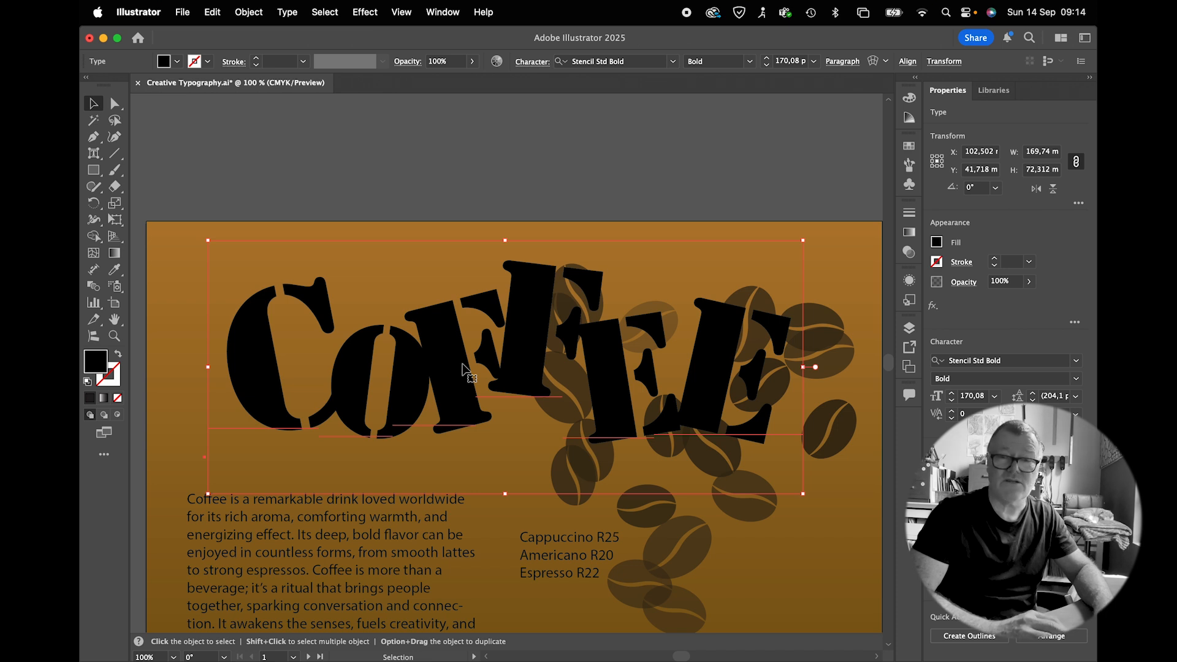
Convert the COFFEE heading to outlines and stretch the foot of the first F's stem downward.
click(287, 12)
click(328, 275)
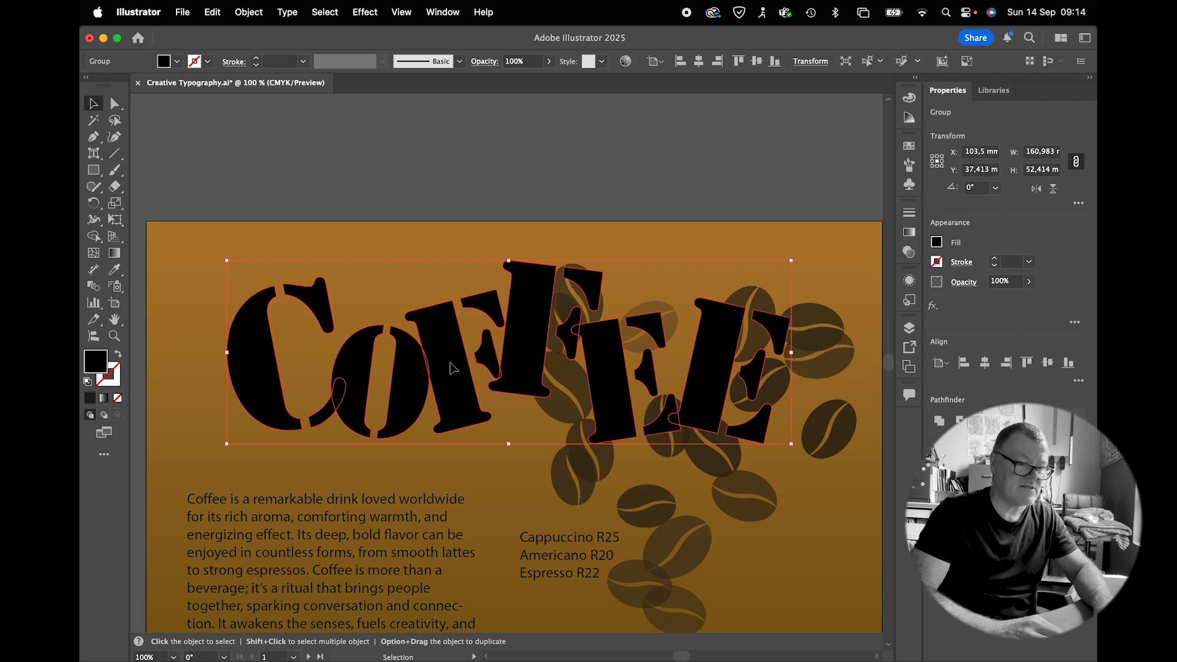
double_click(454, 385)
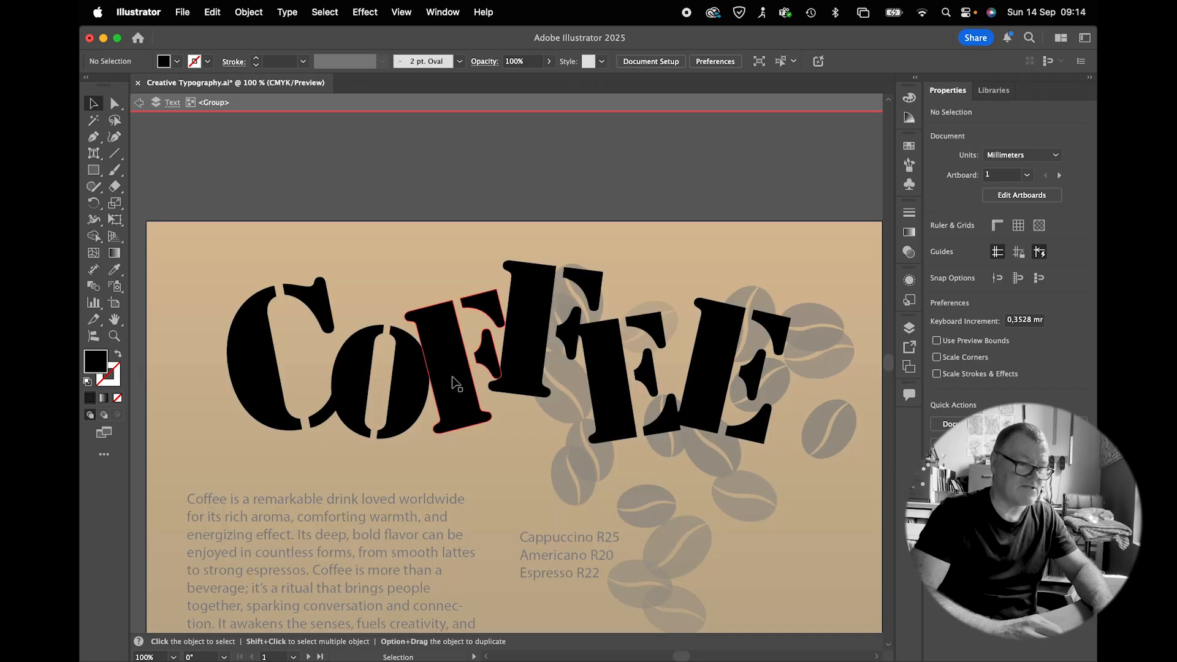
double_click(458, 383)
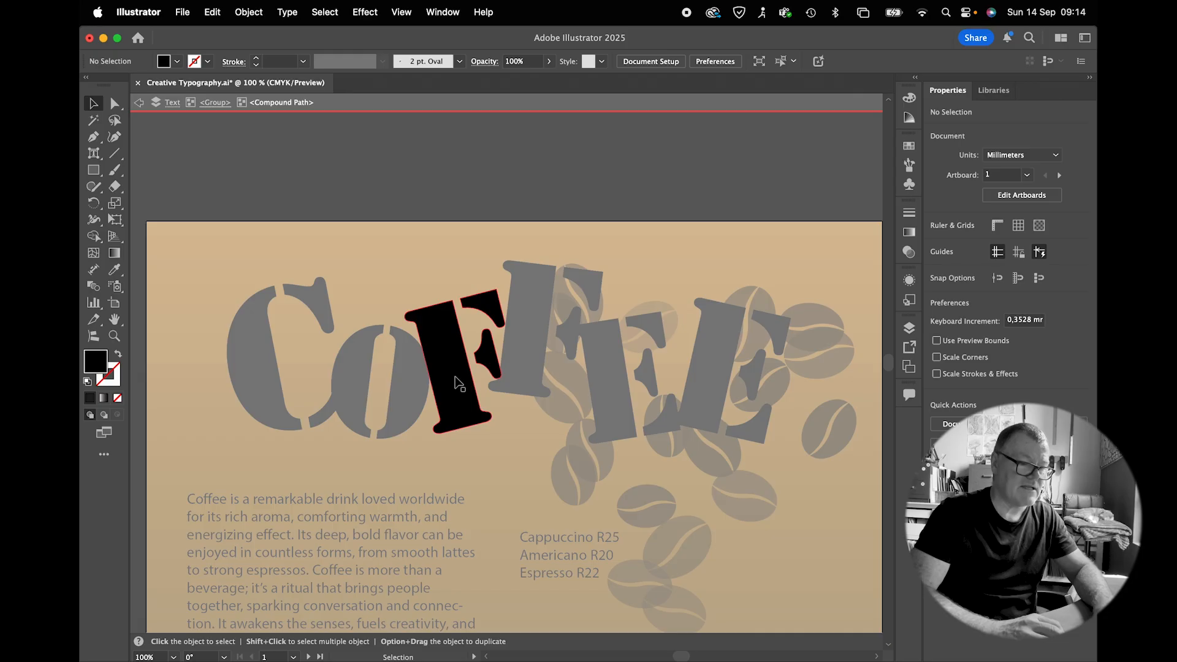
click(114, 103)
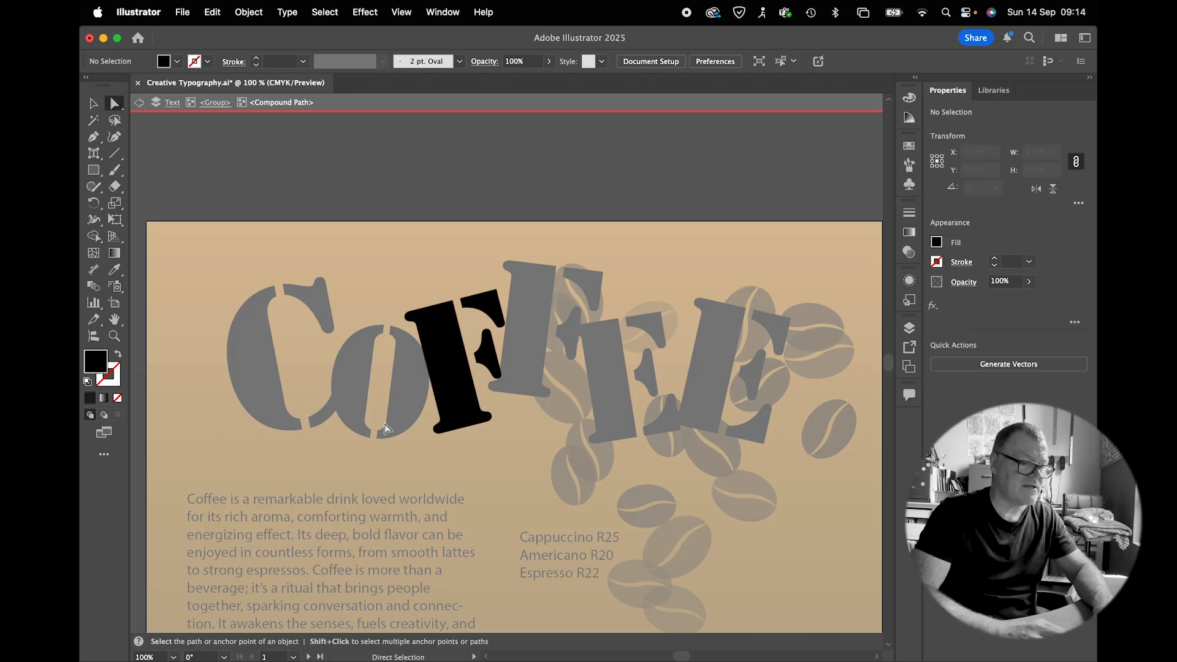
drag(431, 461, 489, 444)
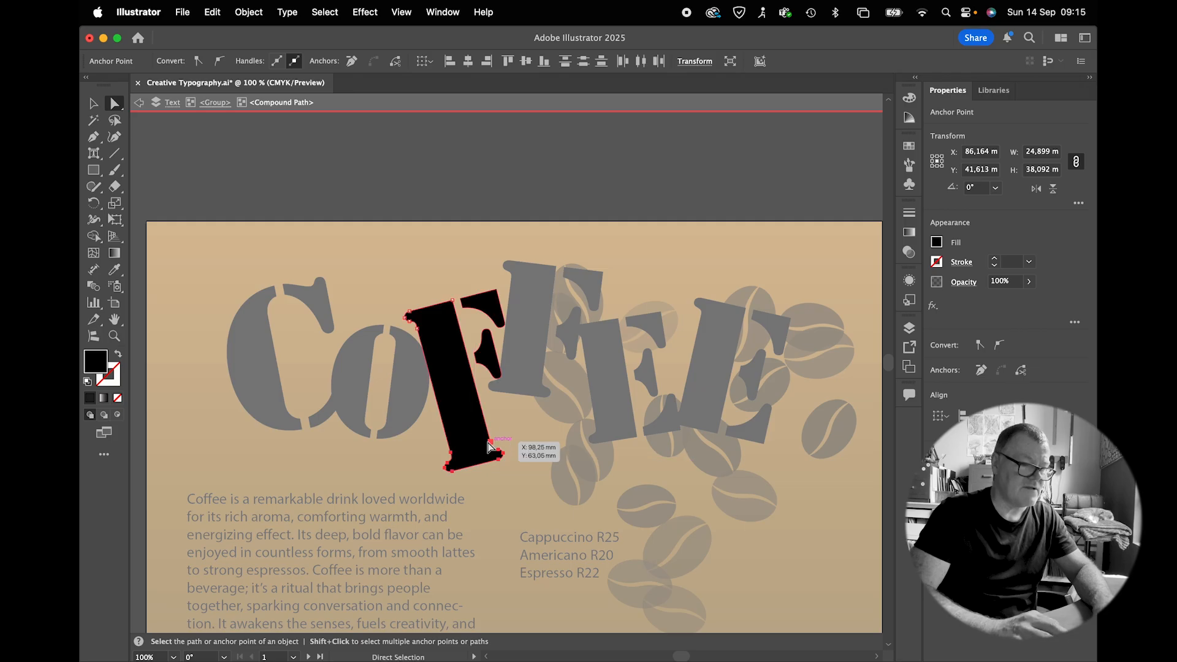
click(94, 103)
double_click(327, 241)
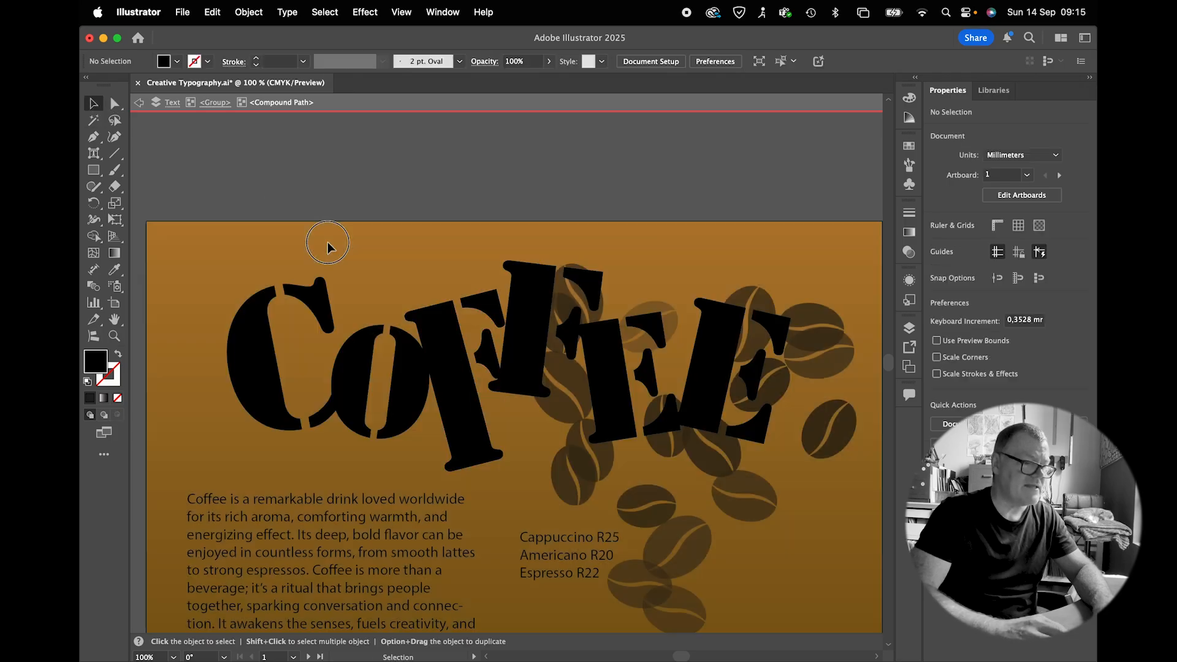
Unite the overlapping COFFEE letter outlines with Pathfinder.
click(616, 374)
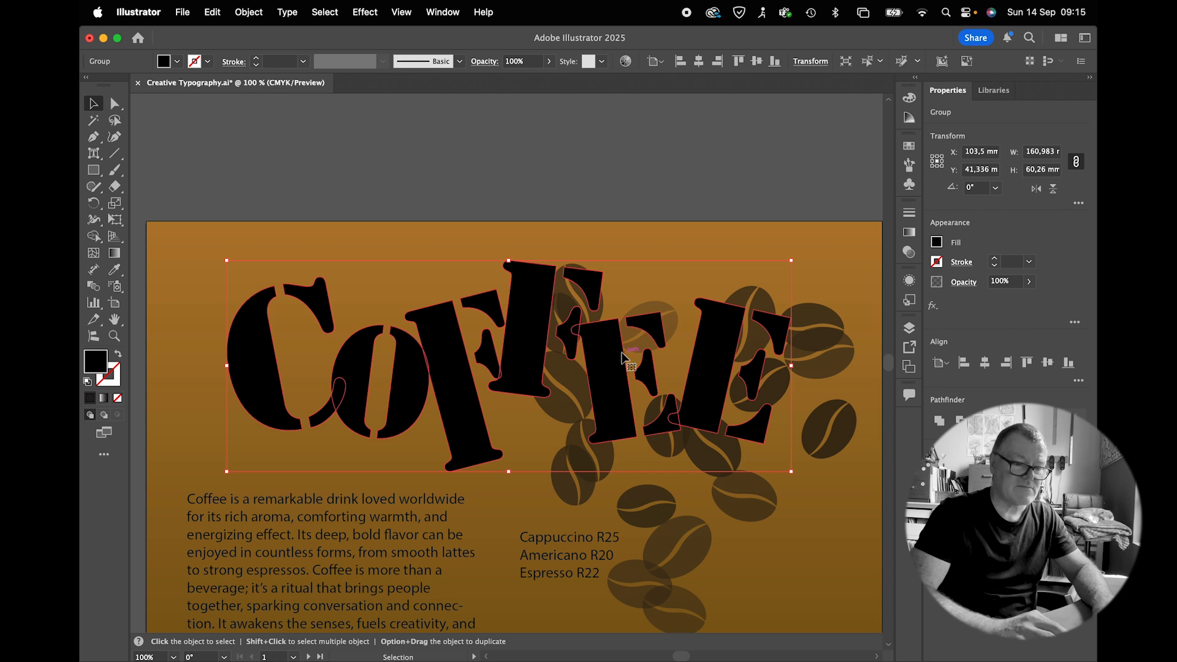
click(940, 422)
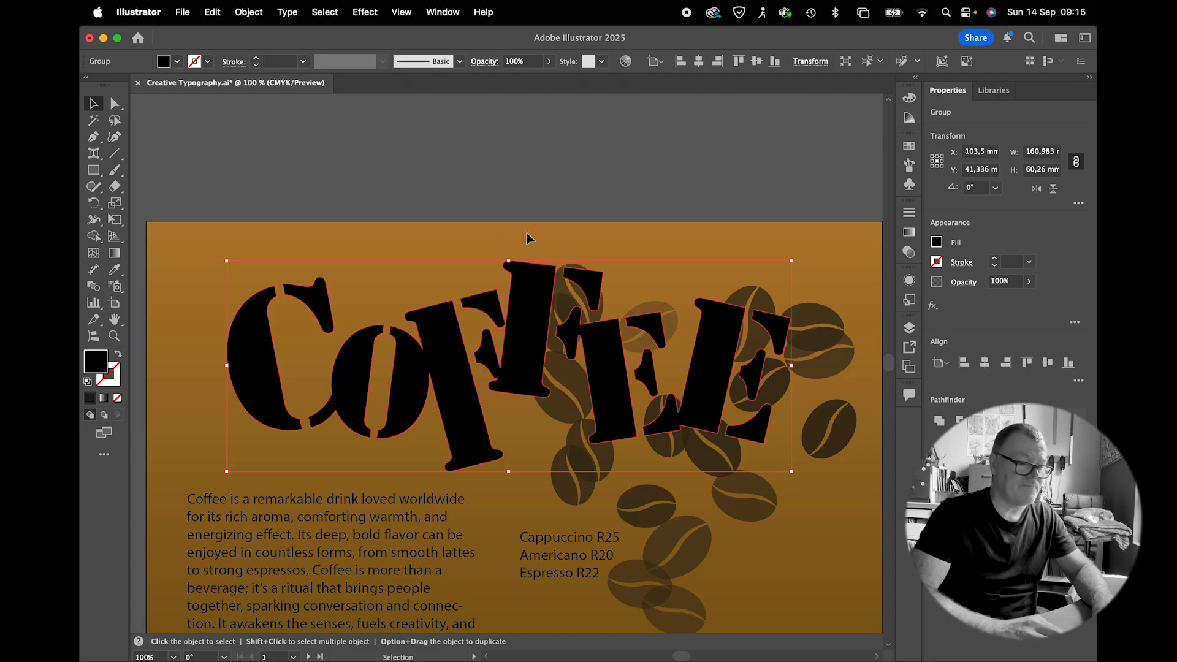
Fill the COFFEE heading with golden orange, hex dda636.
double_click(101, 361)
text(b79146)
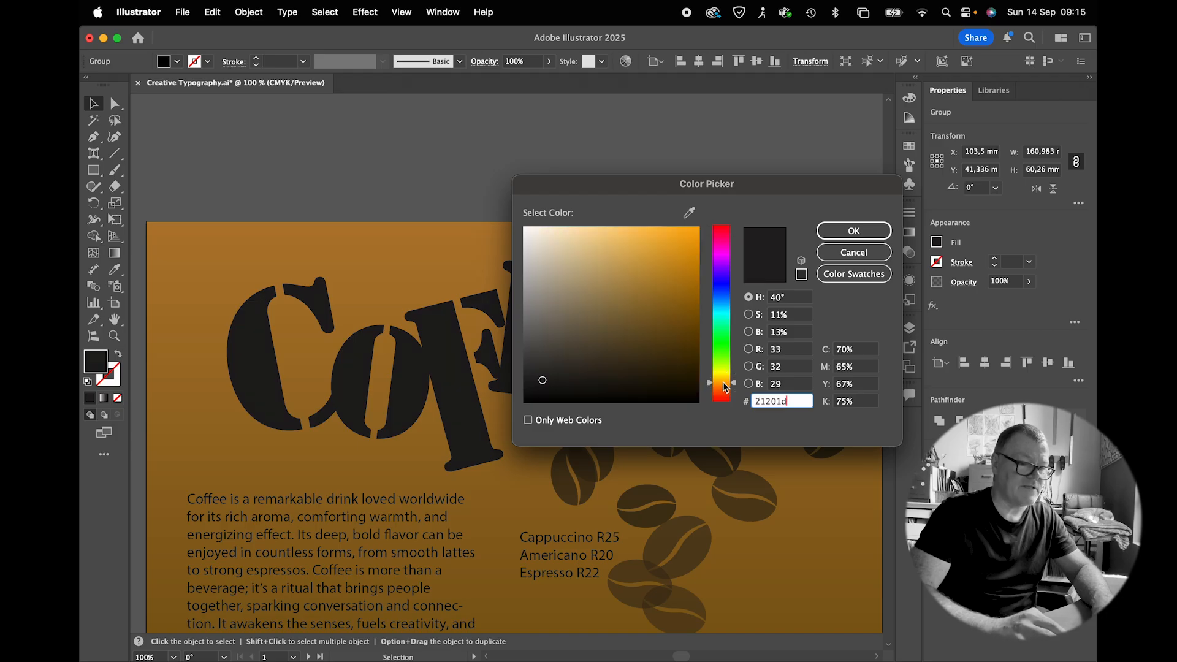
drag(634, 272, 658, 249)
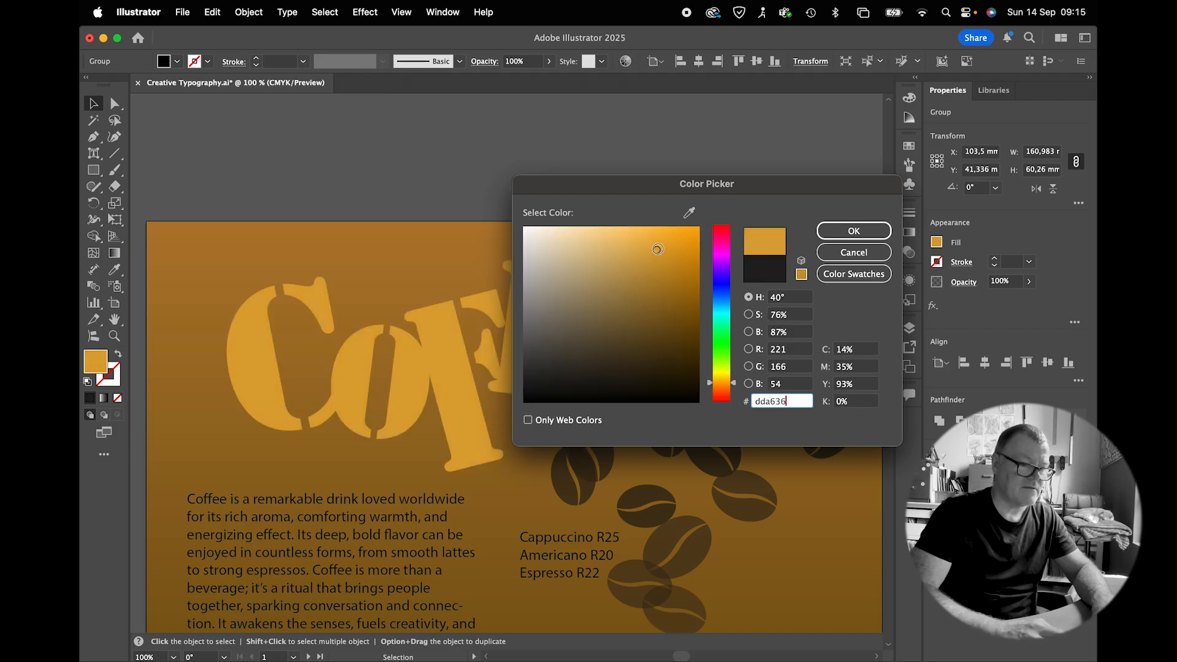
click(833, 231)
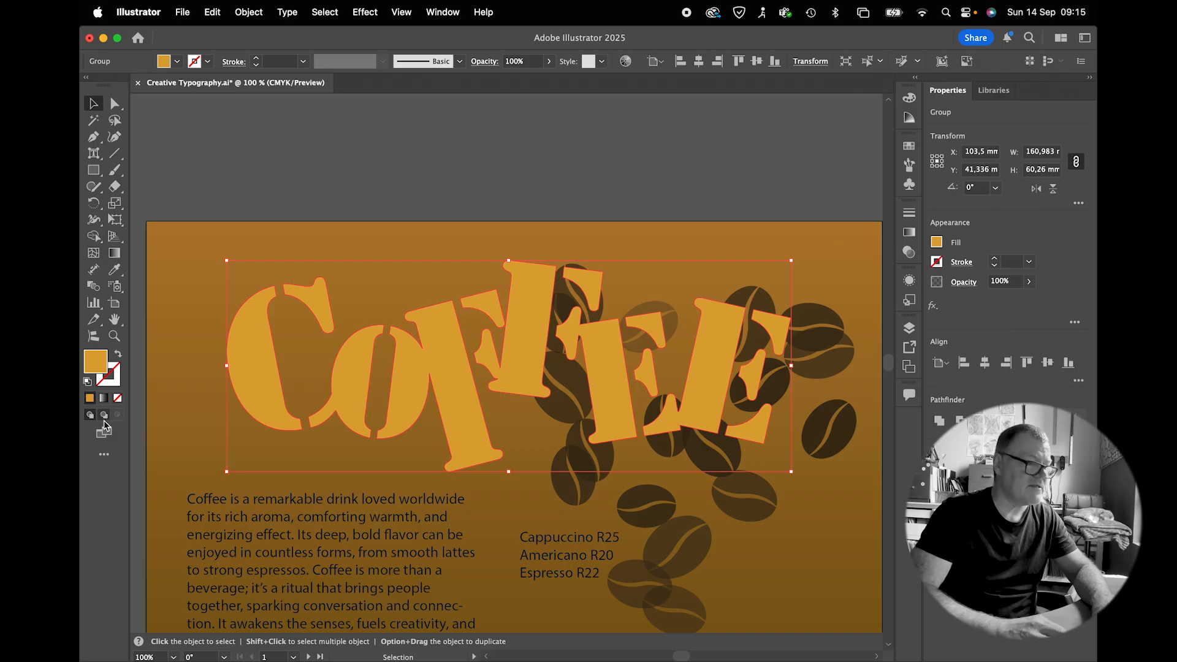
Give the COFFEE heading a dark brown stroke, hex 514316.
double_click(117, 381)
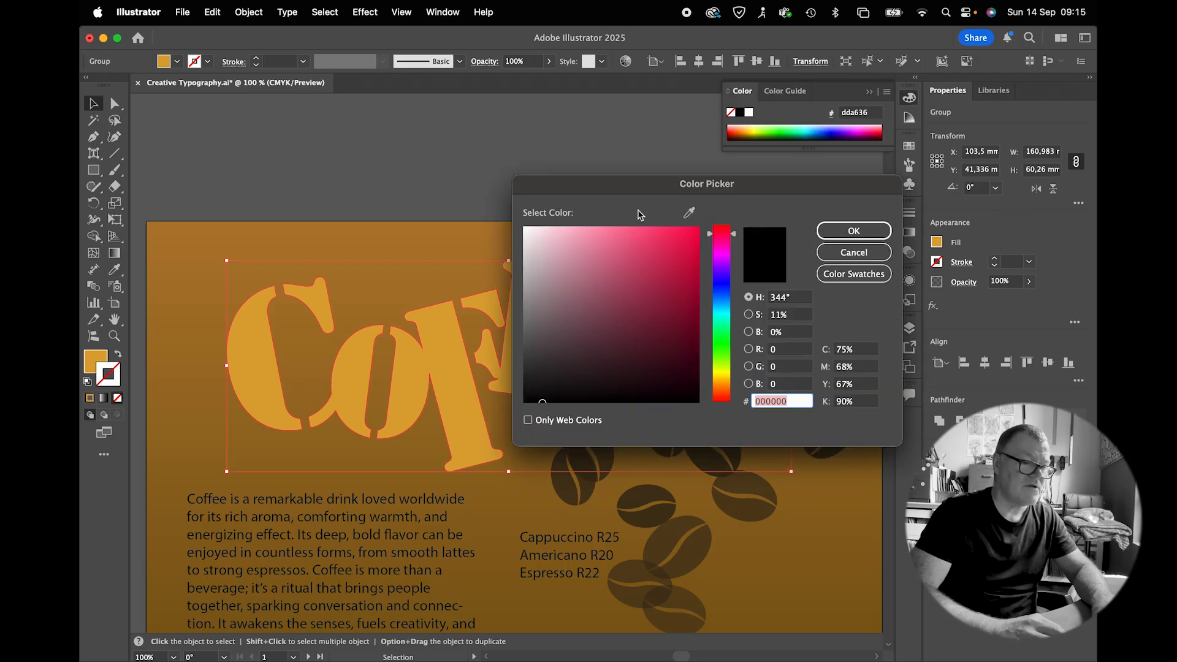
click(722, 384)
click(651, 341)
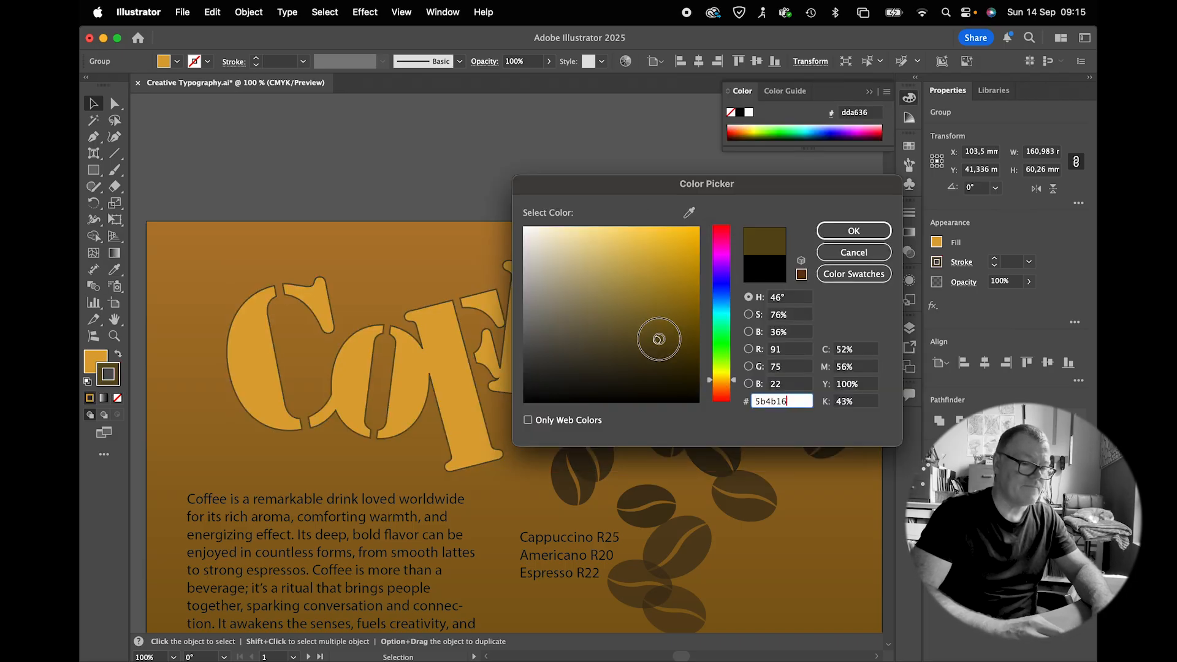
drag(650, 342, 647, 345)
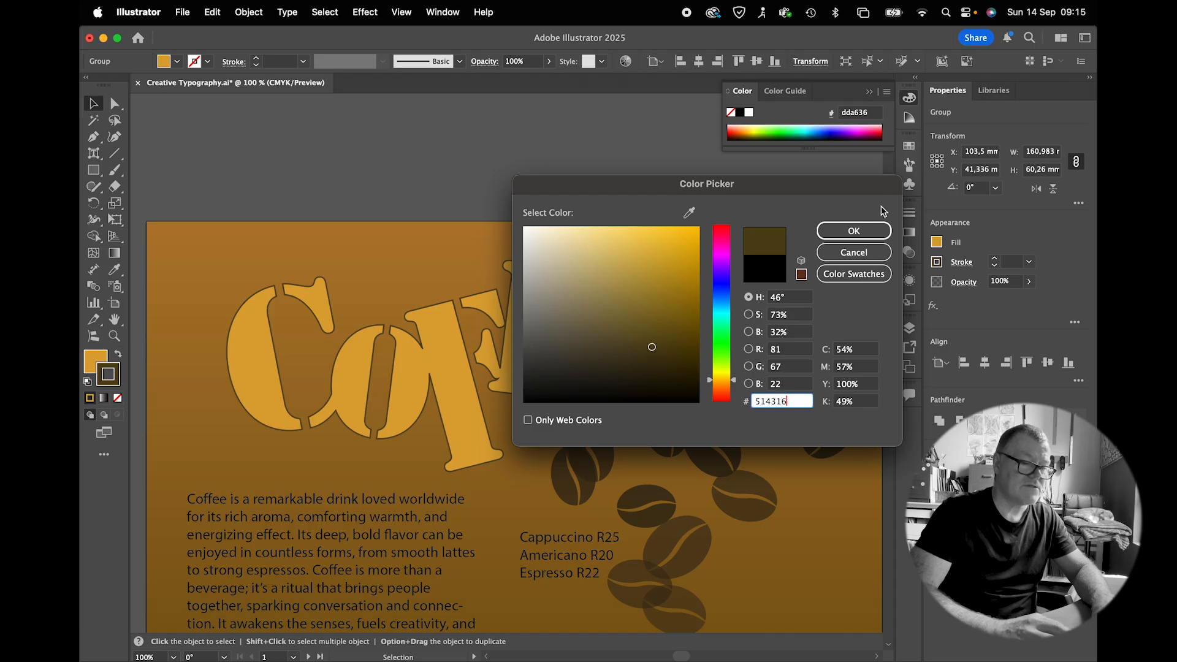
click(853, 230)
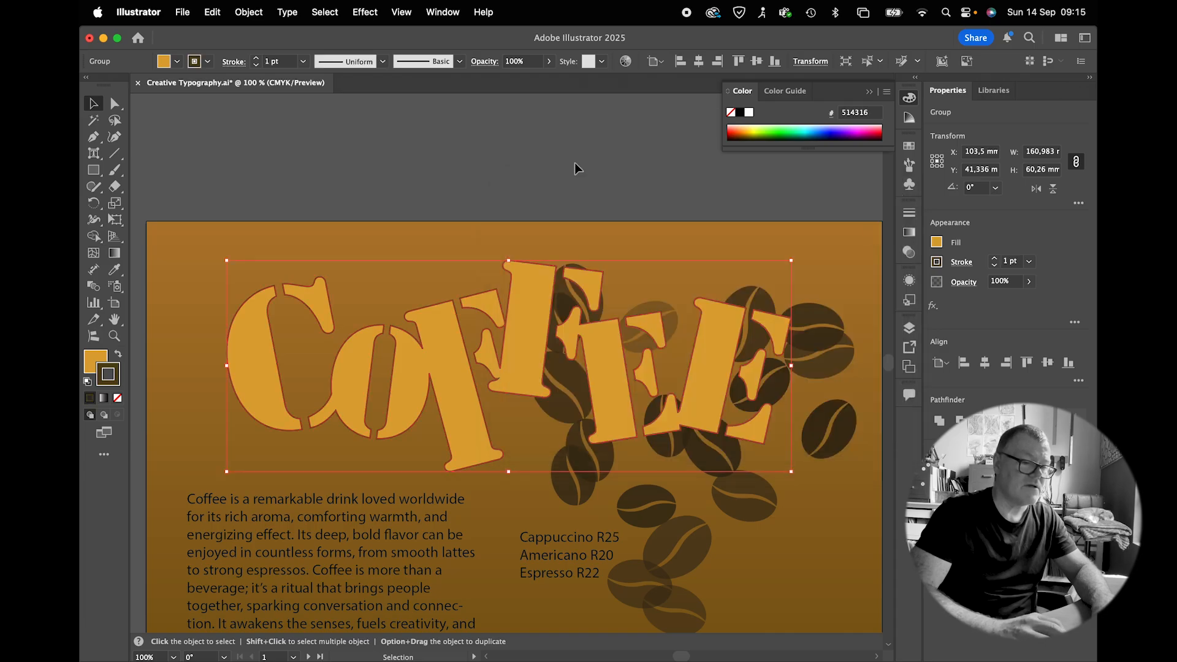
Set the COFFEE heading's stroke weight to 3 pt.
click(258, 61)
click(258, 60)
click(277, 159)
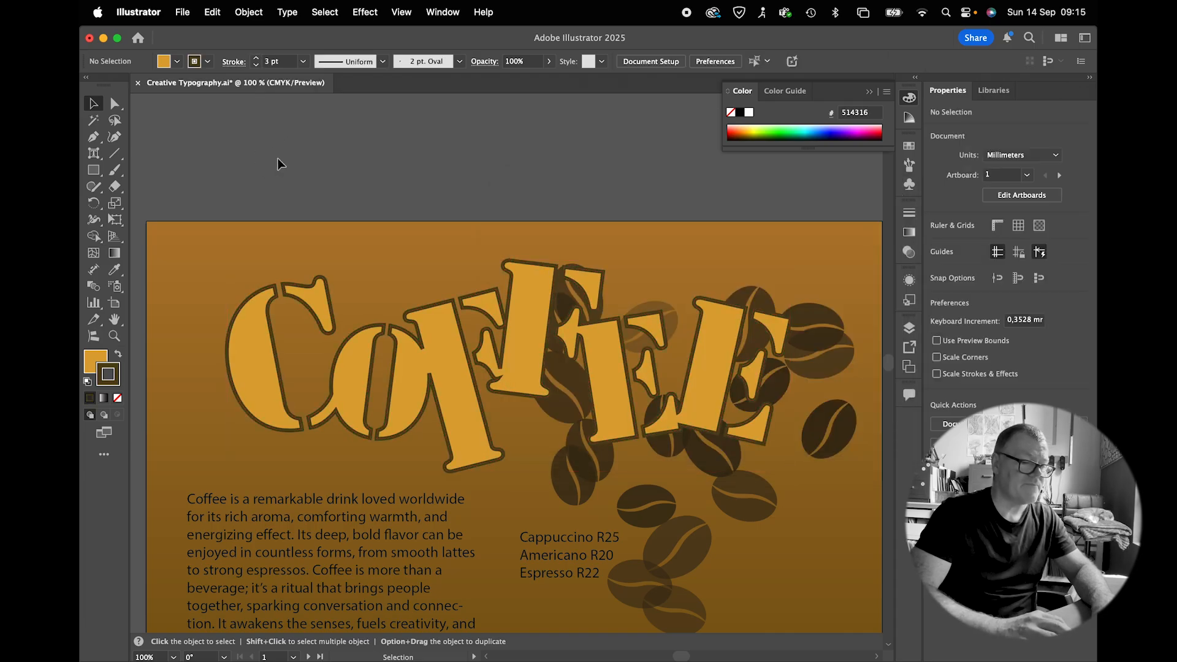
Move the COFFEE heading about 2 mm upward on the poster.
drag(529, 330, 530, 322)
key(super+0)
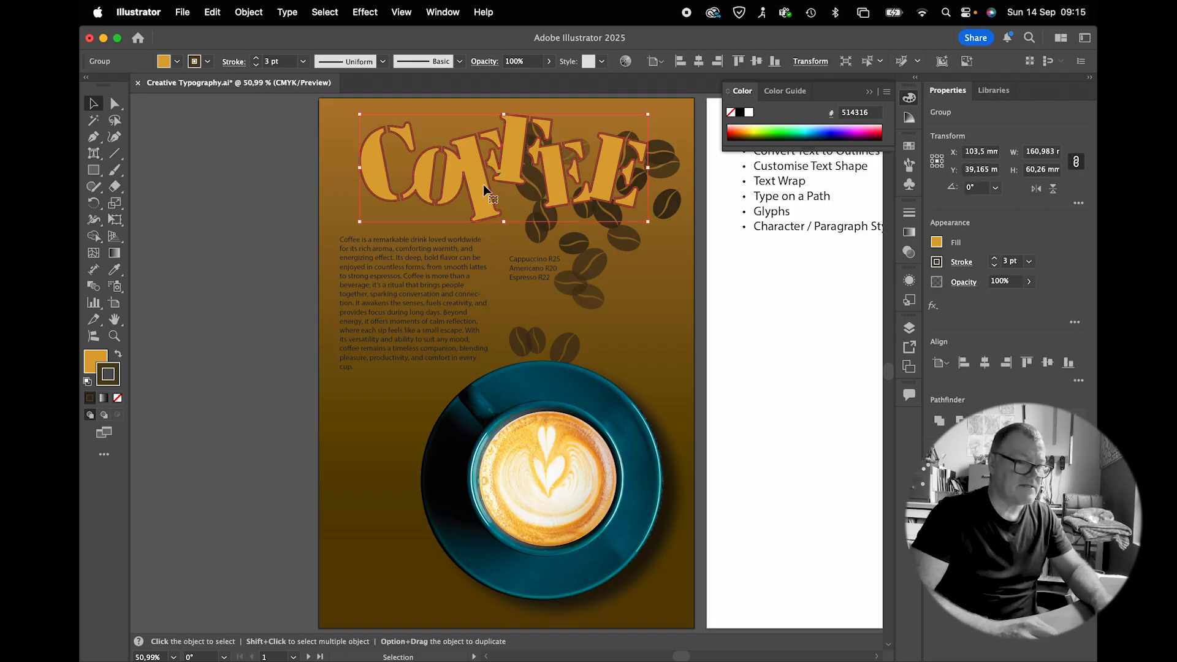
click(778, 330)
scroll(778, 330, up, 2)
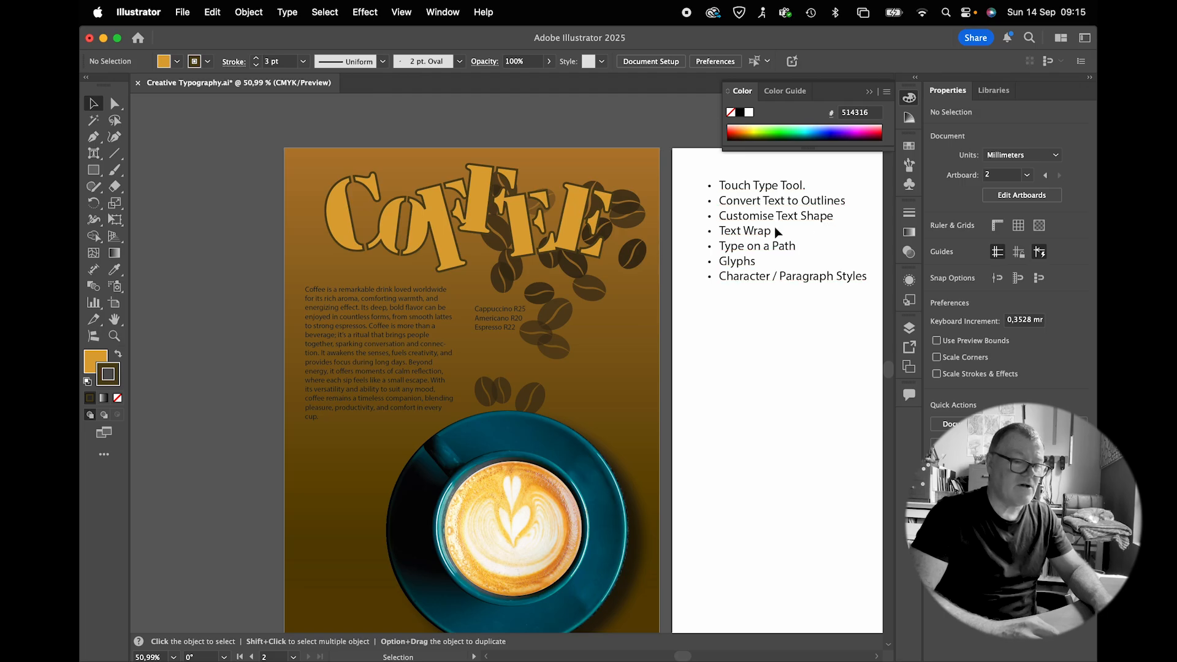
Try to curve the body text frame's right edge inward around the cup using an added anchor point, and undo it.
click(377, 336)
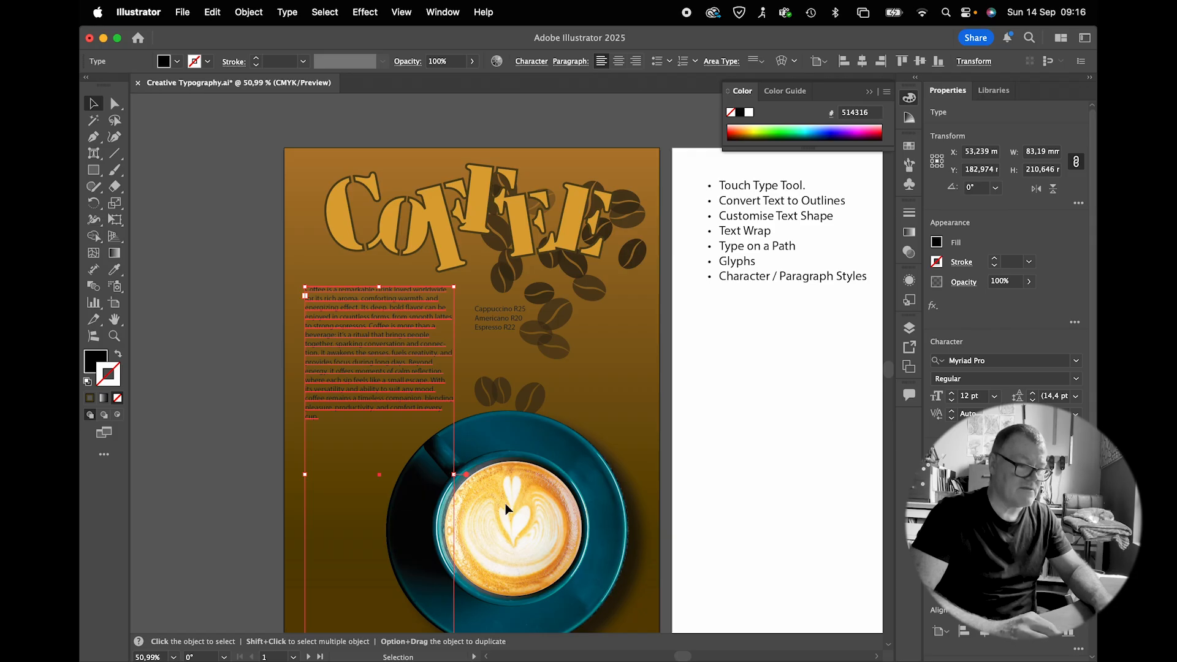
scroll(505, 502, down, 3)
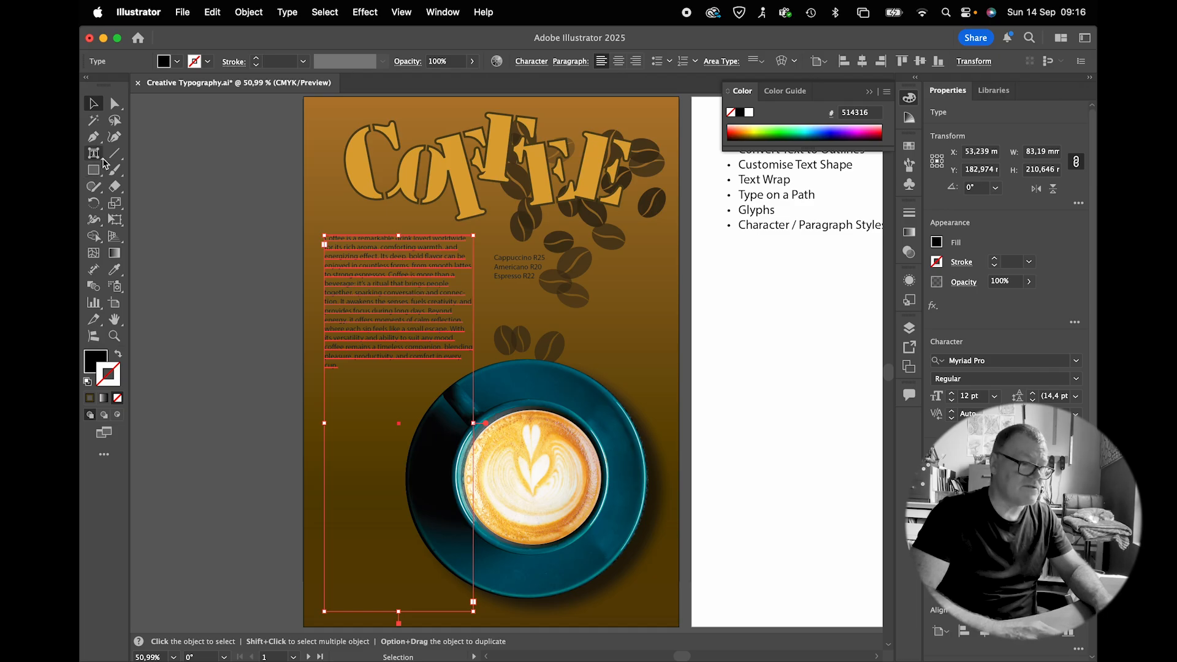
click(93, 137)
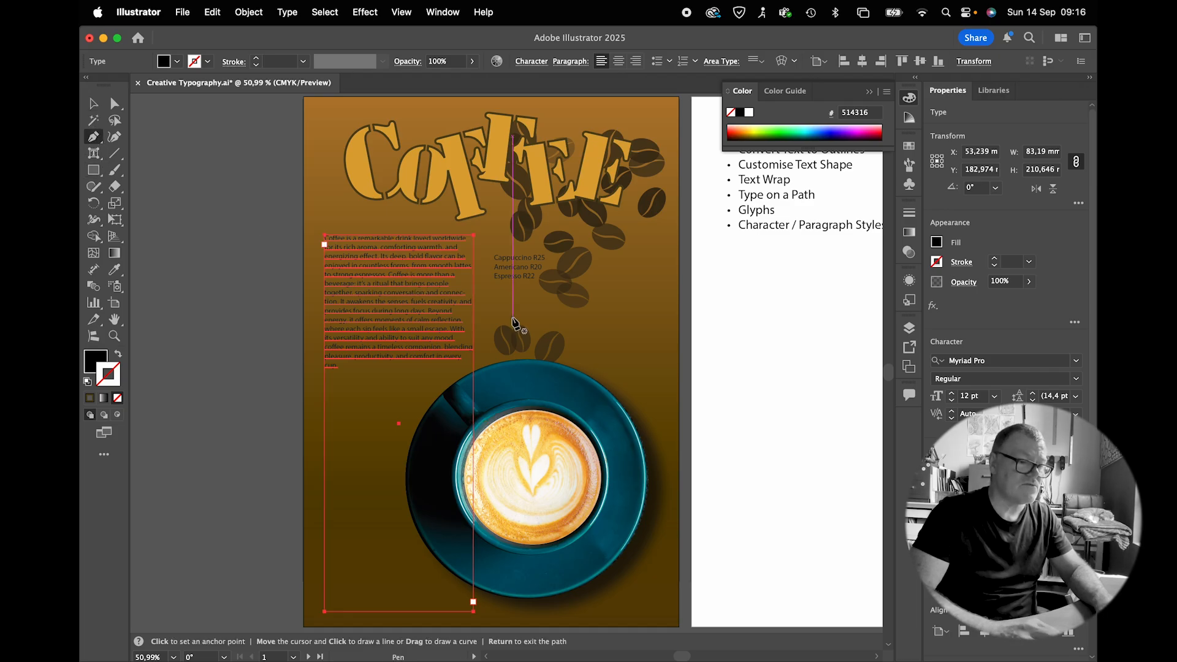
click(474, 369)
drag(474, 370, 394, 474)
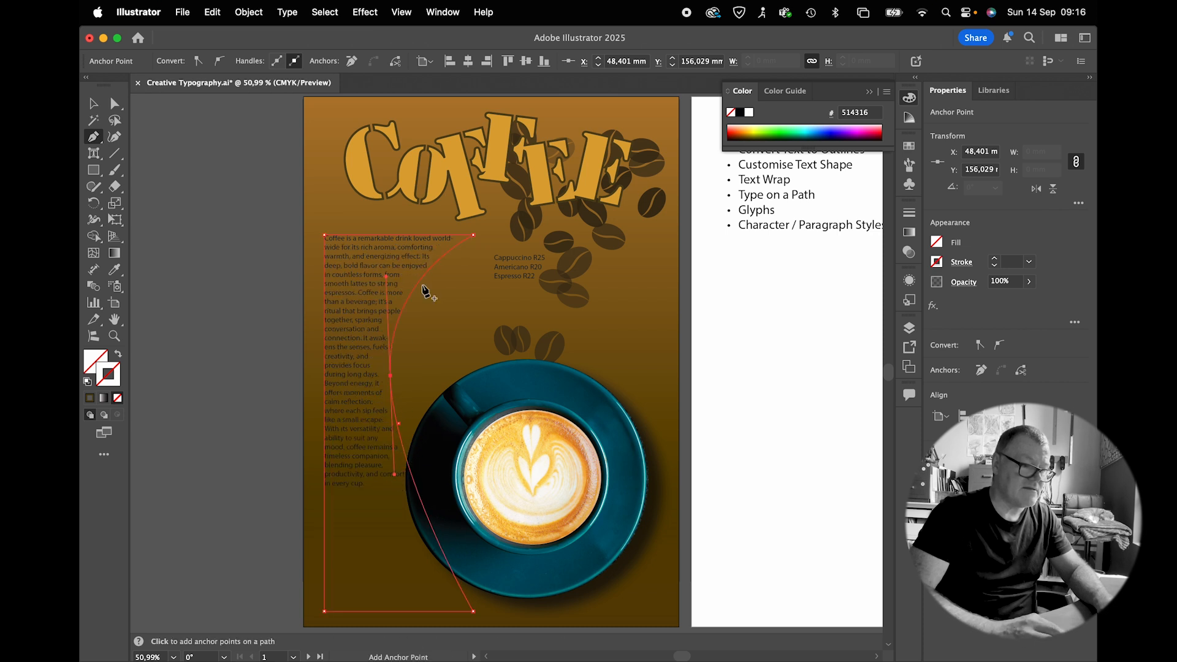
key(super+z)
key(super+z)
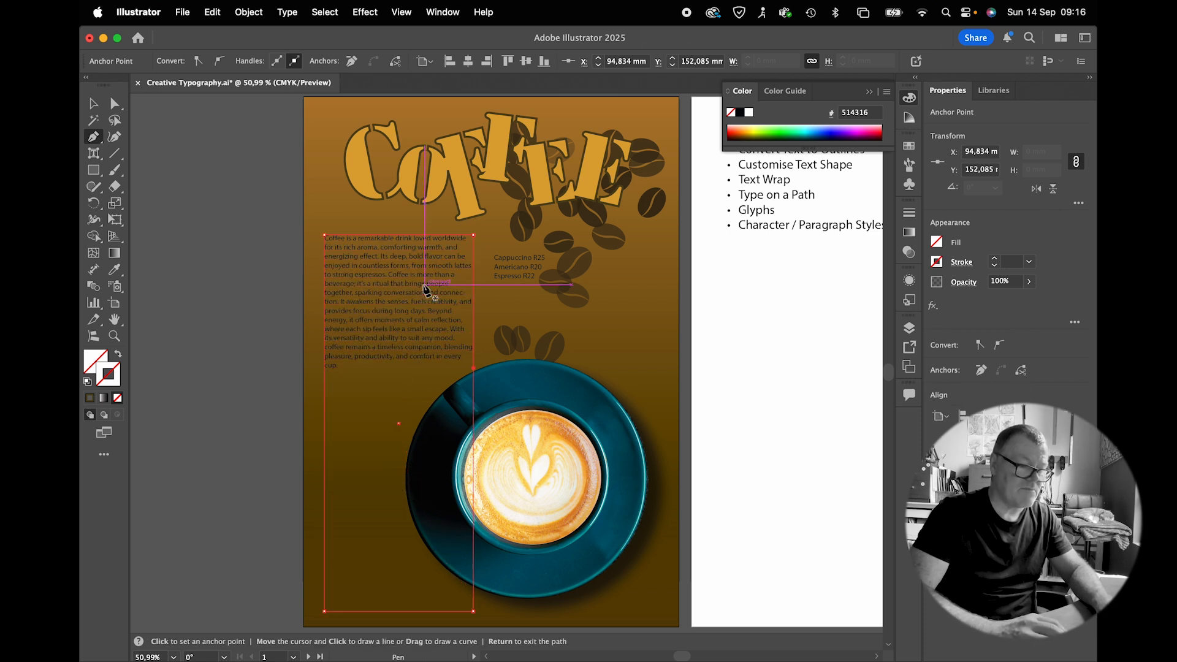
Select the coffee description paragraph and fill its text with white.
super+click(423, 288)
click(93, 104)
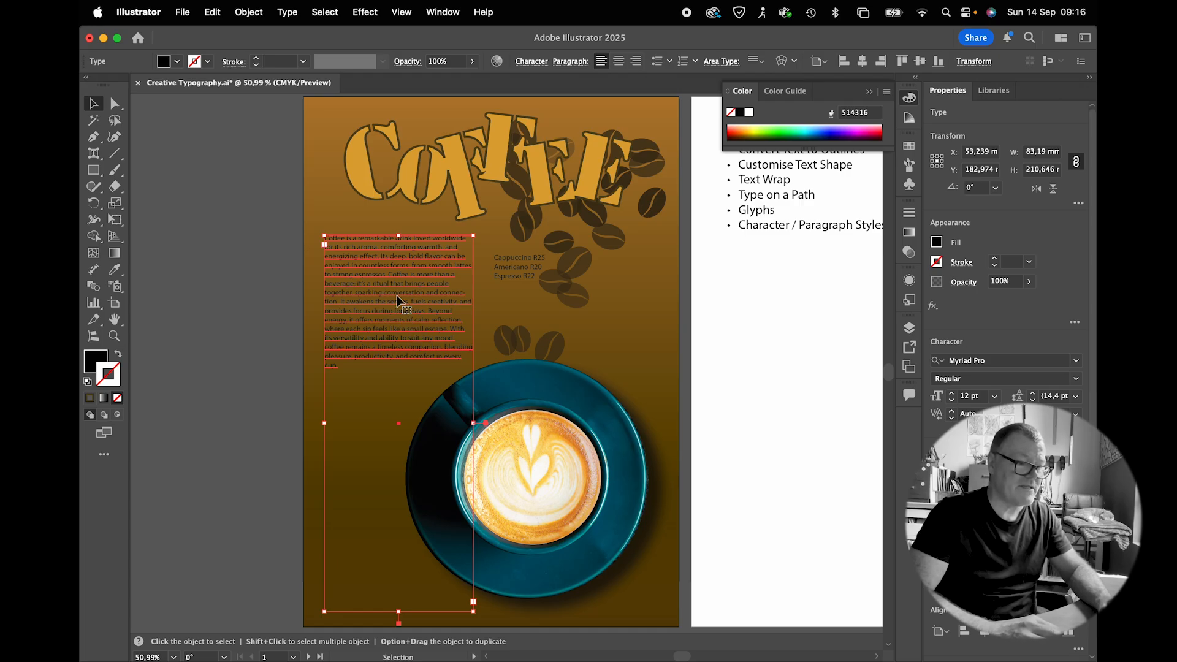
click(177, 61)
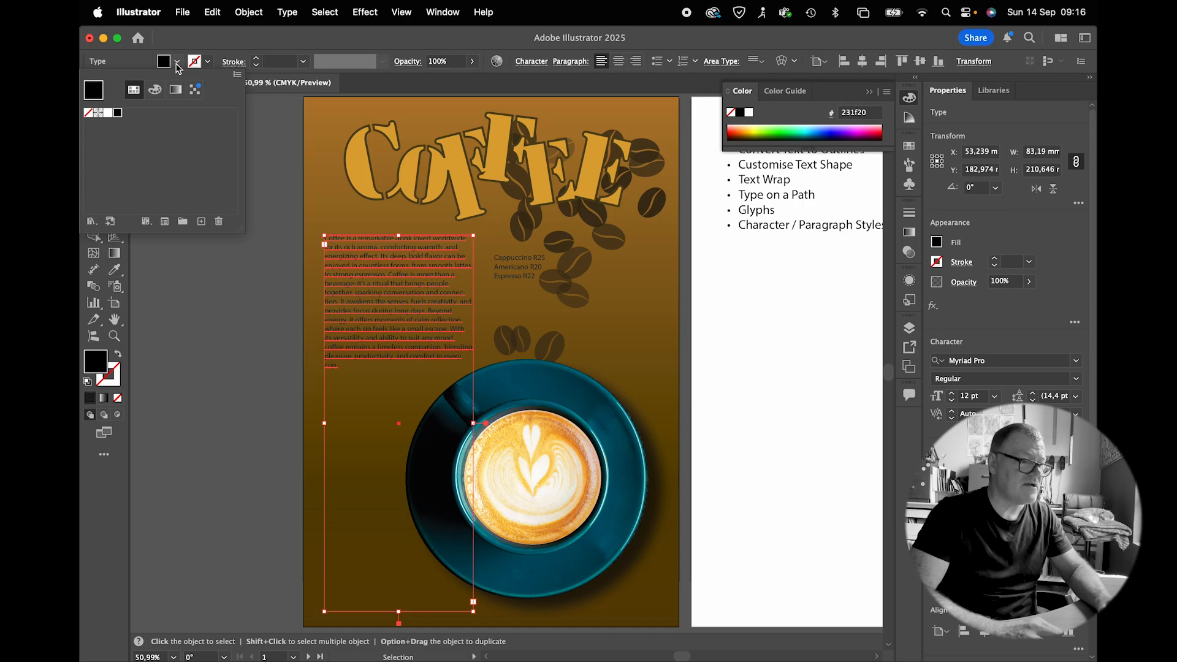
click(108, 113)
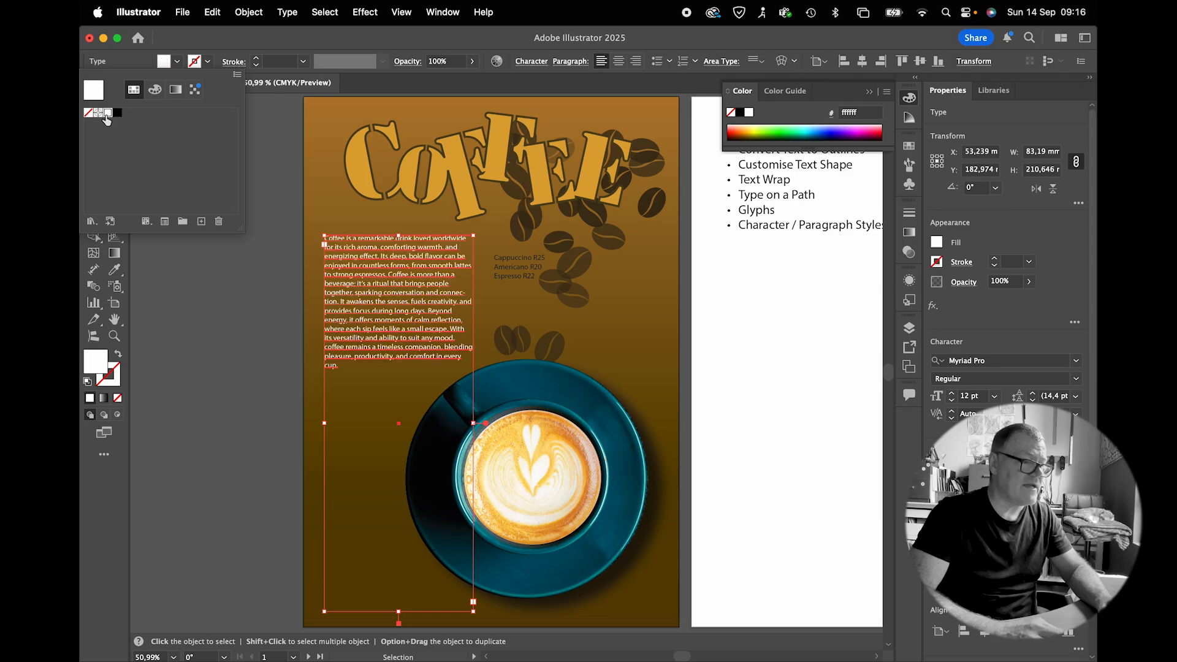
click(465, 49)
Set the description paragraph in Helvetica Light at 15 pt.
click(973, 360)
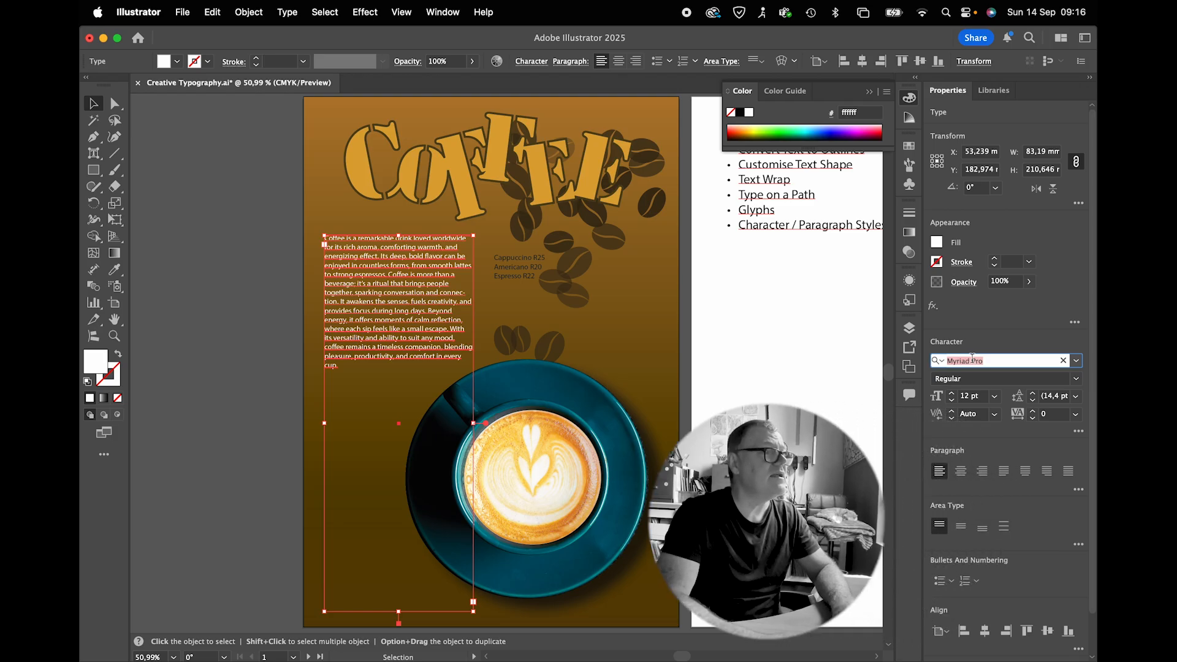
text(hel)
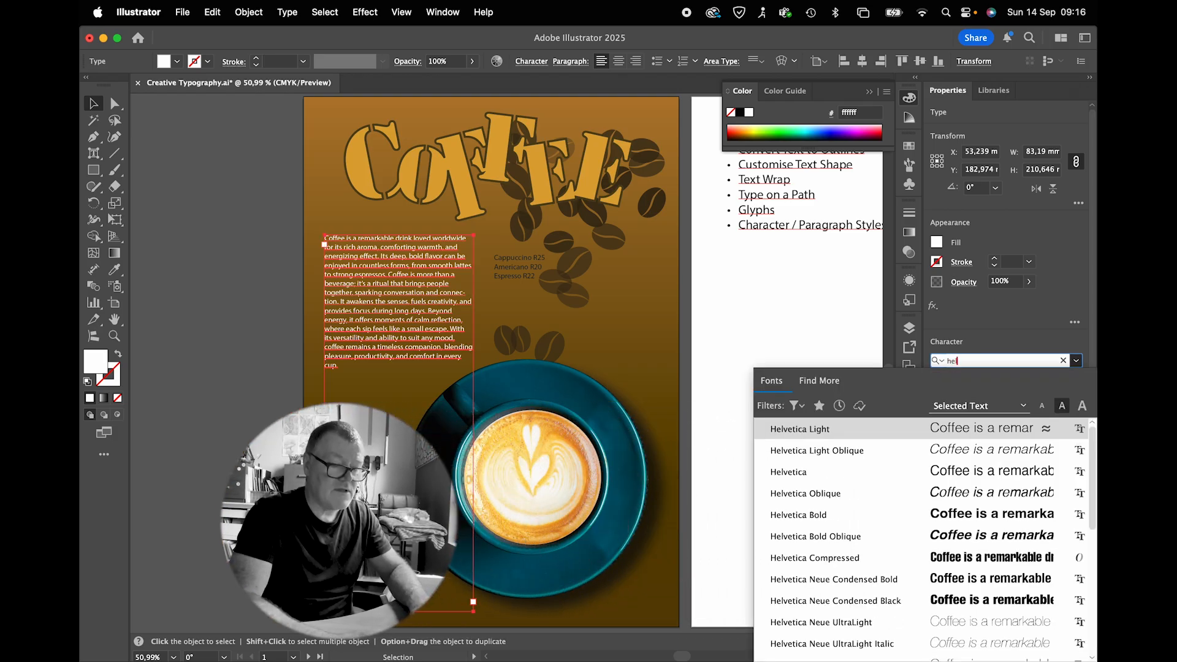
click(866, 440)
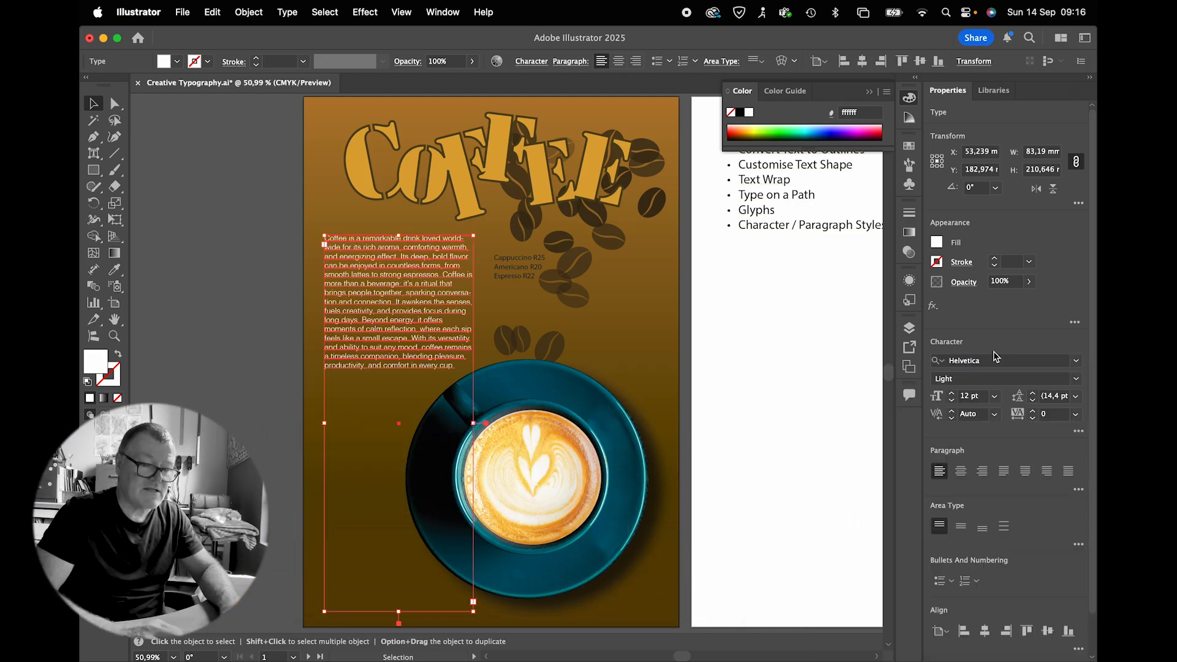
click(974, 396)
key(Up)
key(Up)
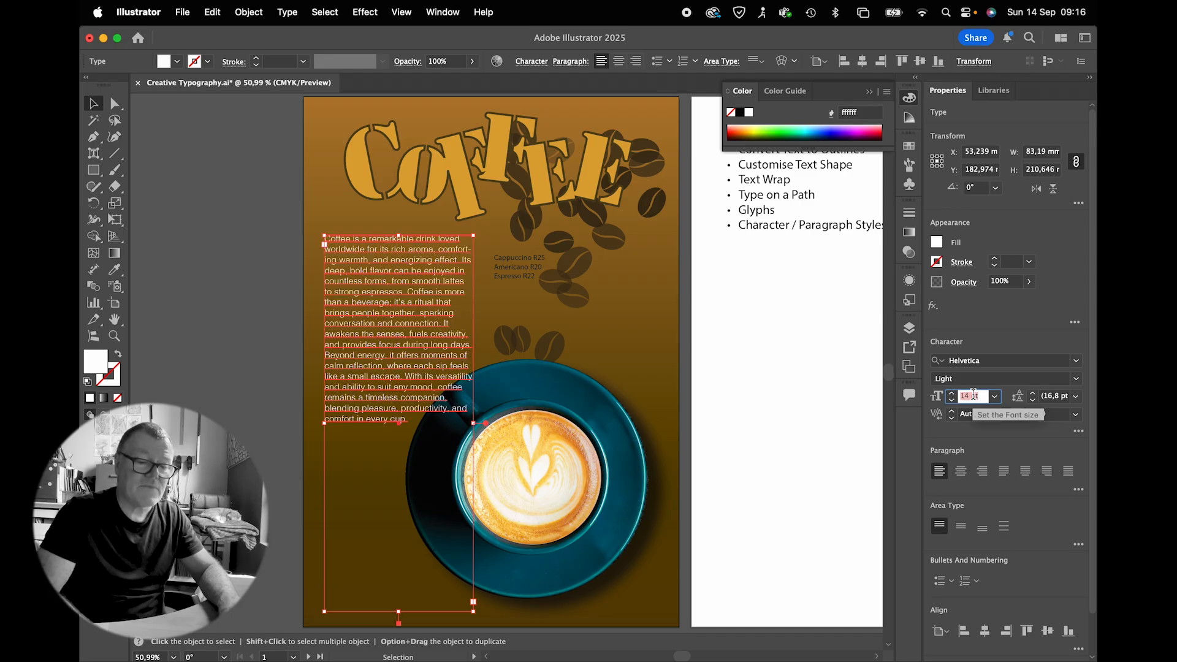
key(Up)
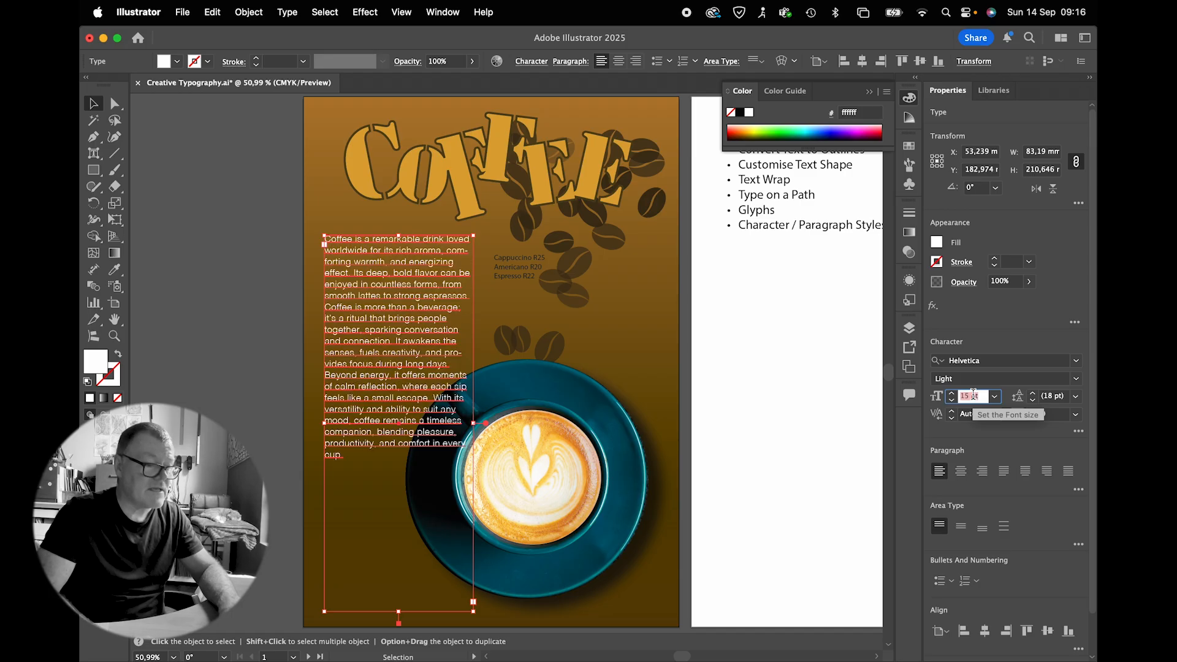
Set the description paragraph's leading to 23 pt.
click(1052, 397)
key(Up)
key(Up)
key(Up)
key(Up)
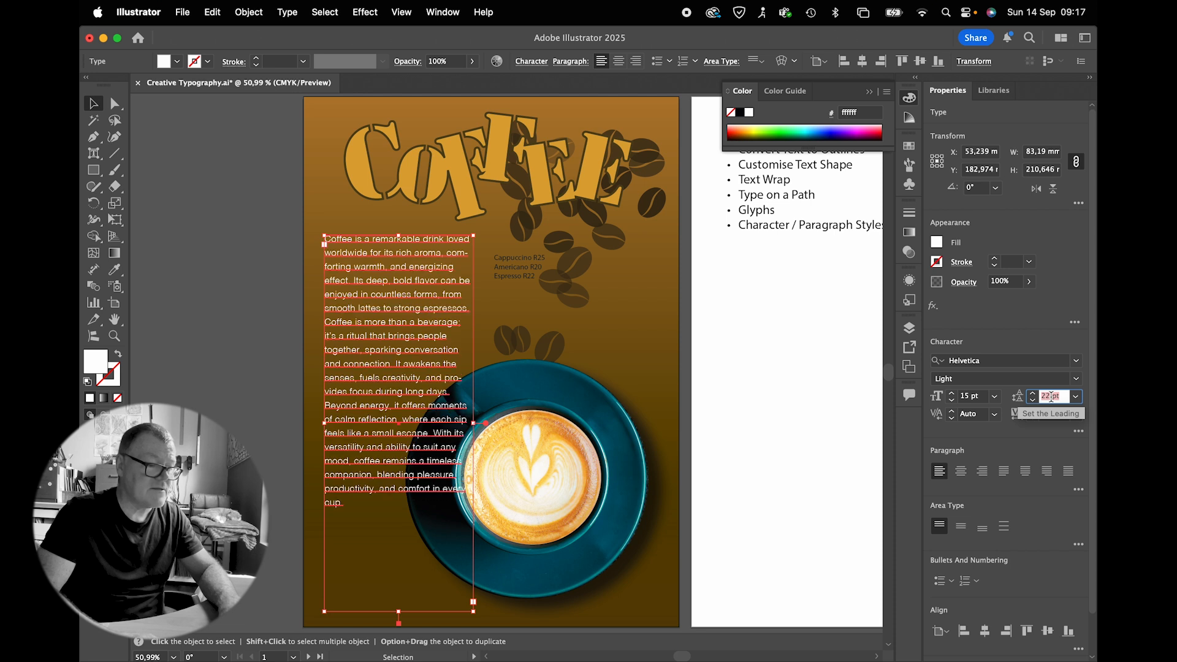
key(Up)
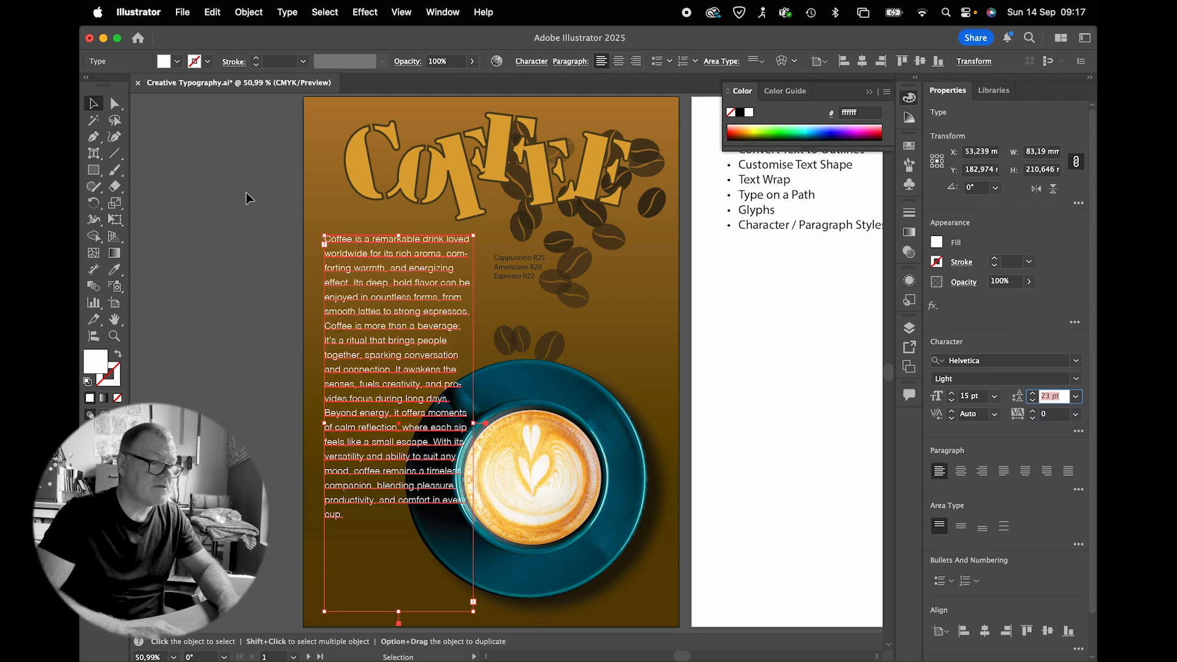
click(197, 143)
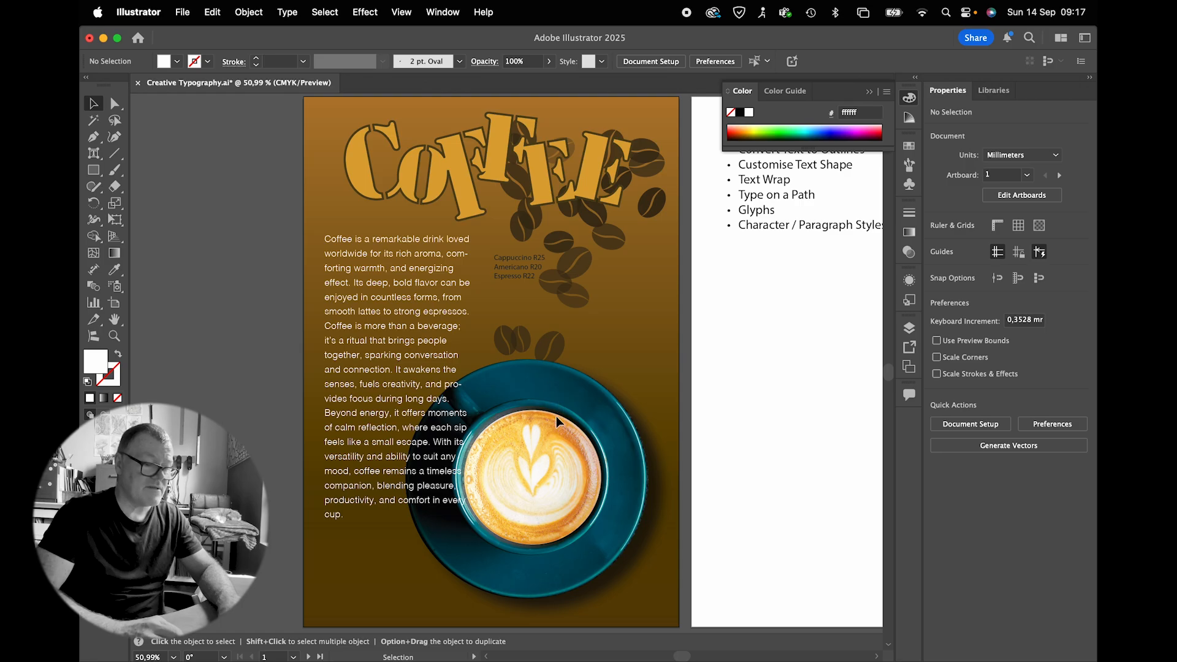
Unlock the Background layer and make a text wrap on the coffee cup image.
click(910, 330)
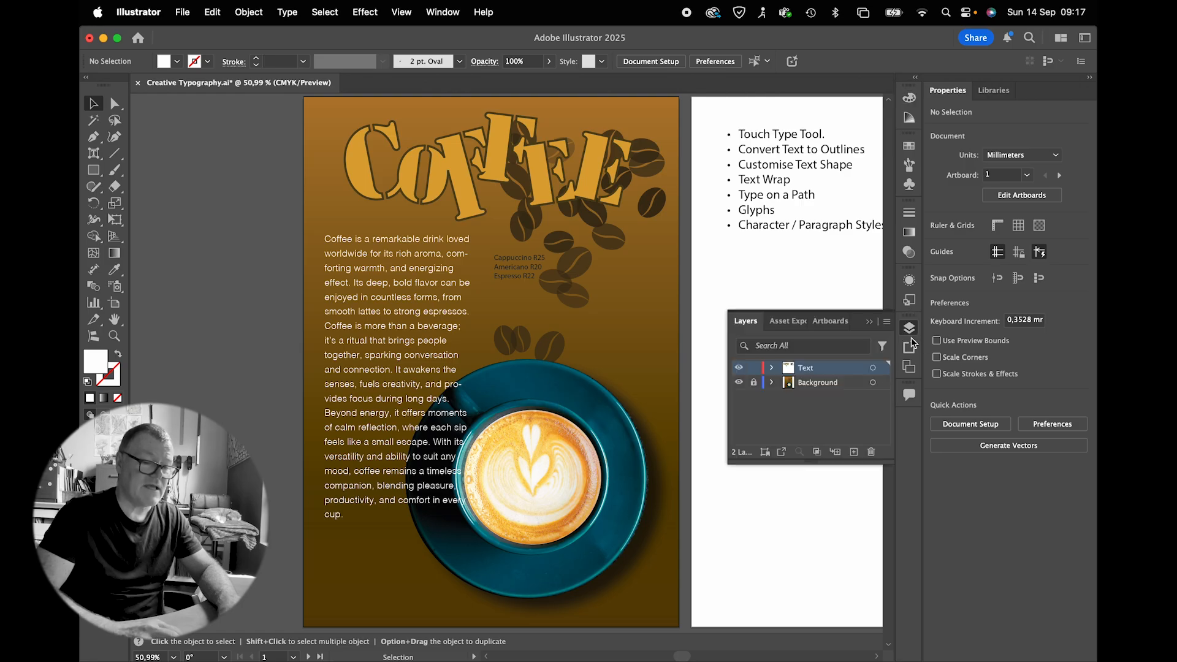
click(753, 382)
click(591, 451)
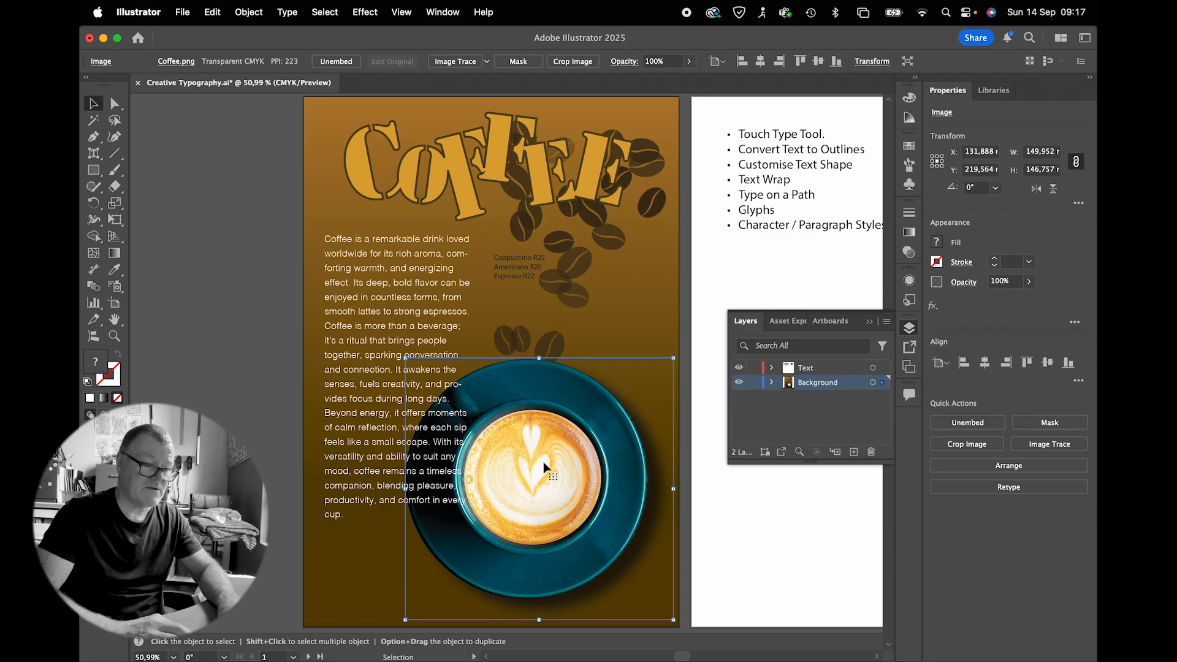
click(249, 13)
mouse_move(283, 642)
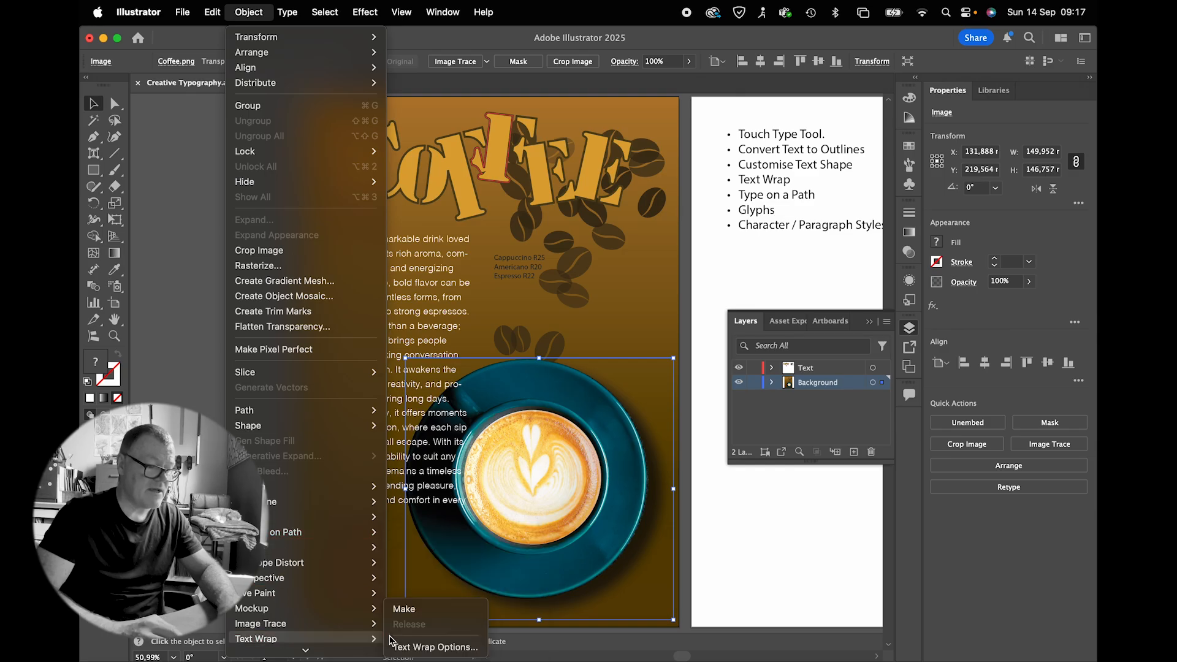
click(405, 611)
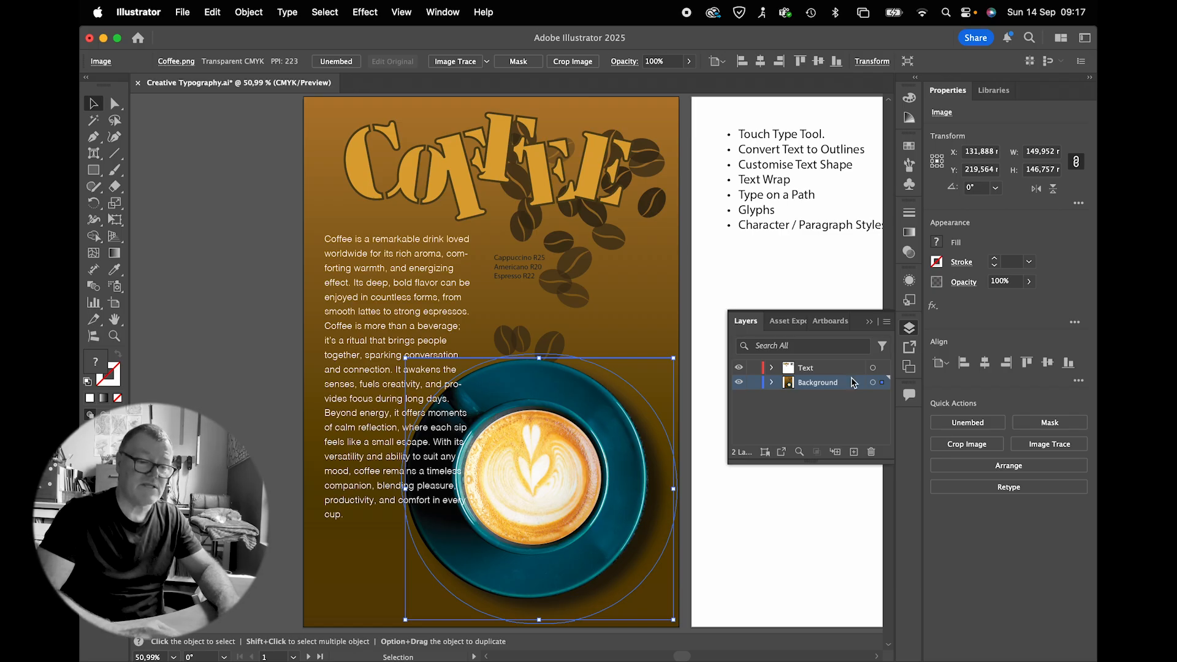
Move the cup image from the Background layer to the Text layer so the paragraph wraps around it.
drag(882, 383, 882, 372)
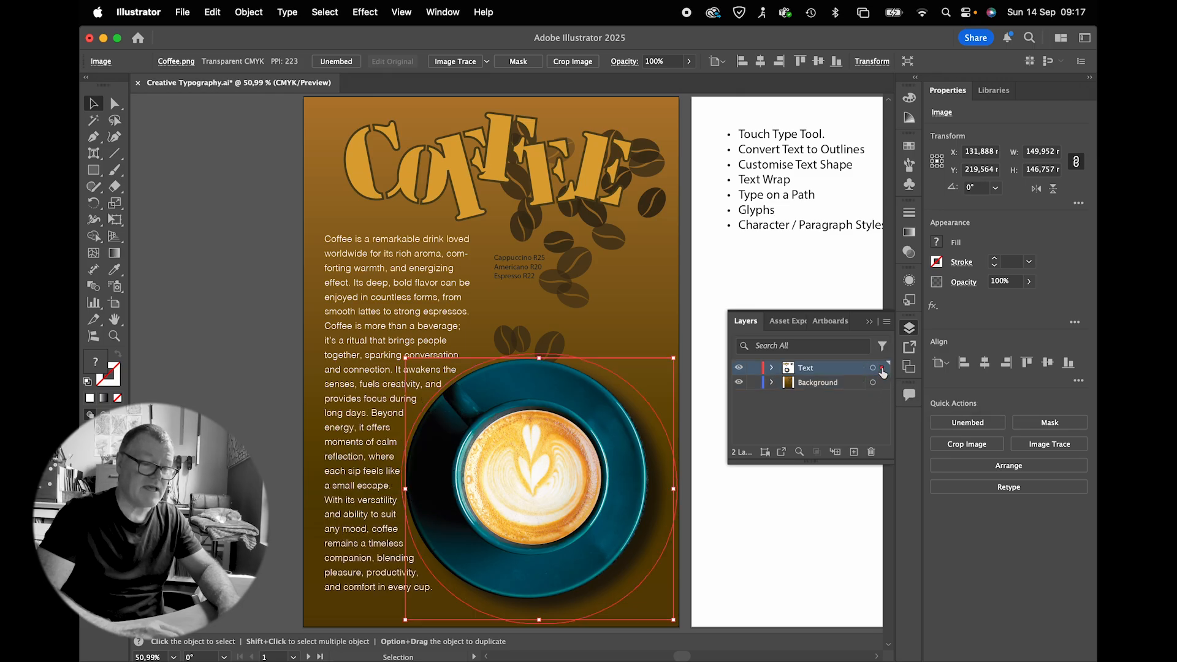
click(771, 367)
click(771, 368)
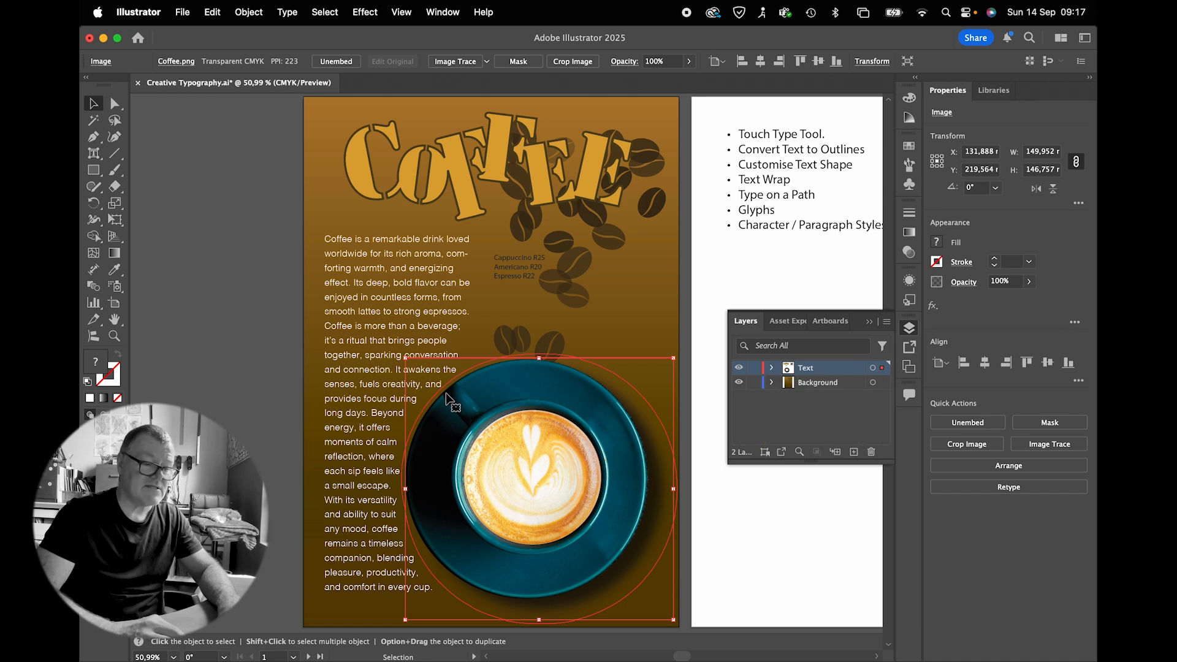
Increase the text wrap offset slightly around the coffee cup image.
click(248, 13)
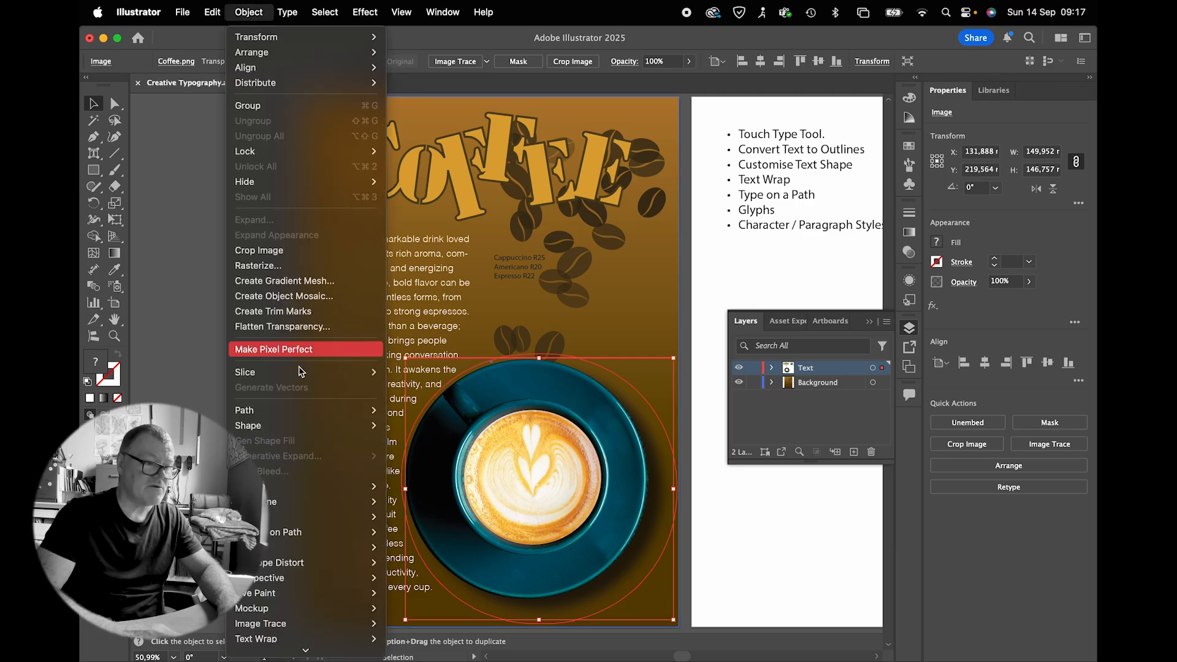
mouse_move(323, 638)
click(423, 641)
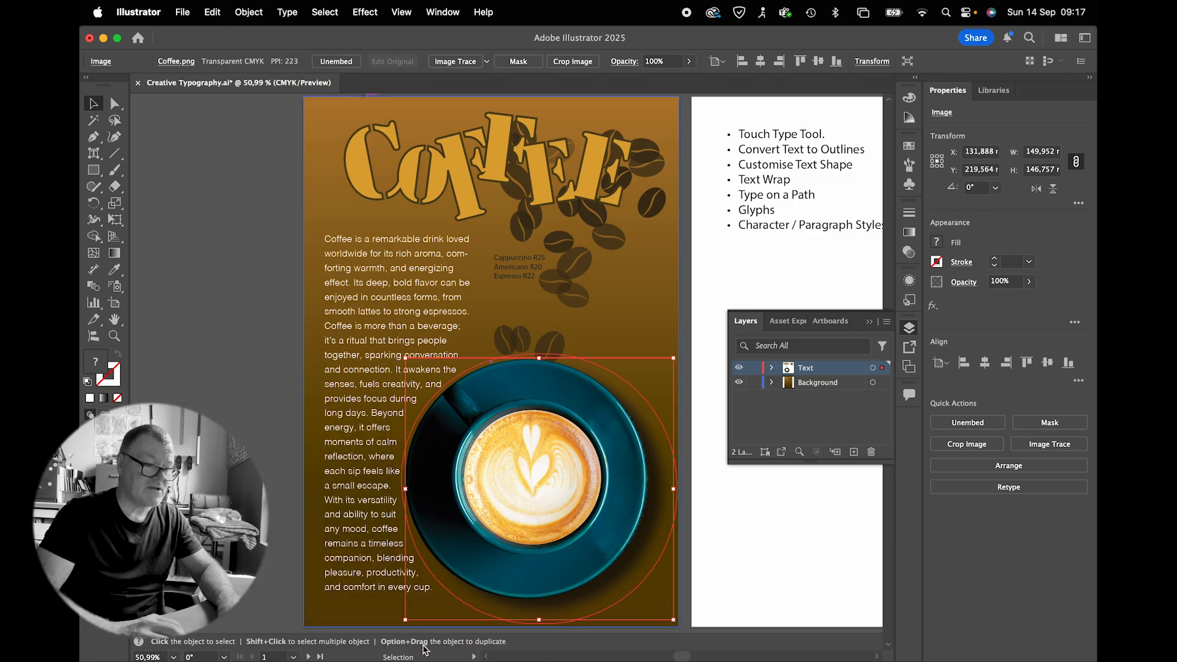
key(Up)
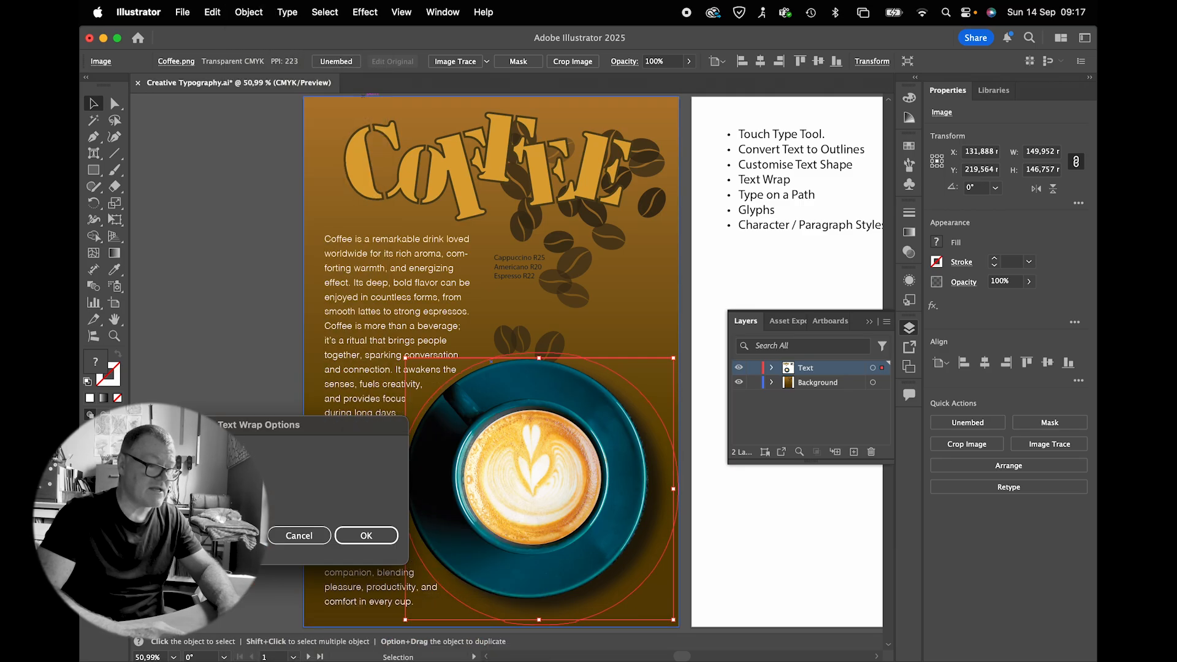
click(363, 536)
Set the description paragraph's font size to 14 pt.
click(393, 311)
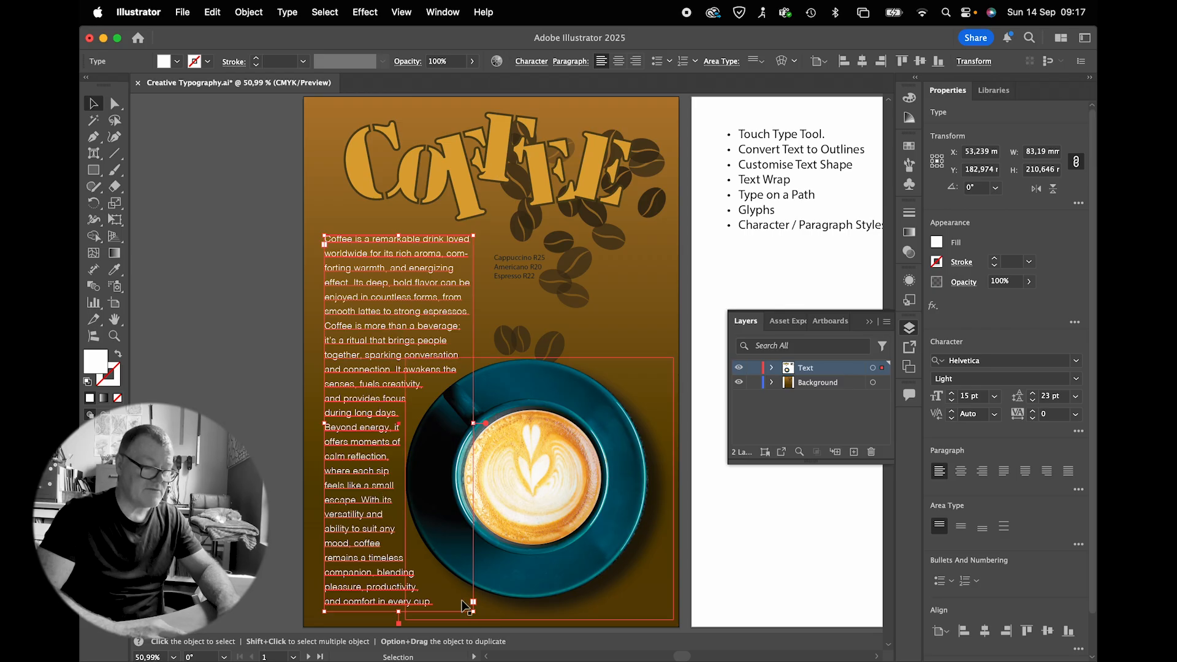
click(952, 400)
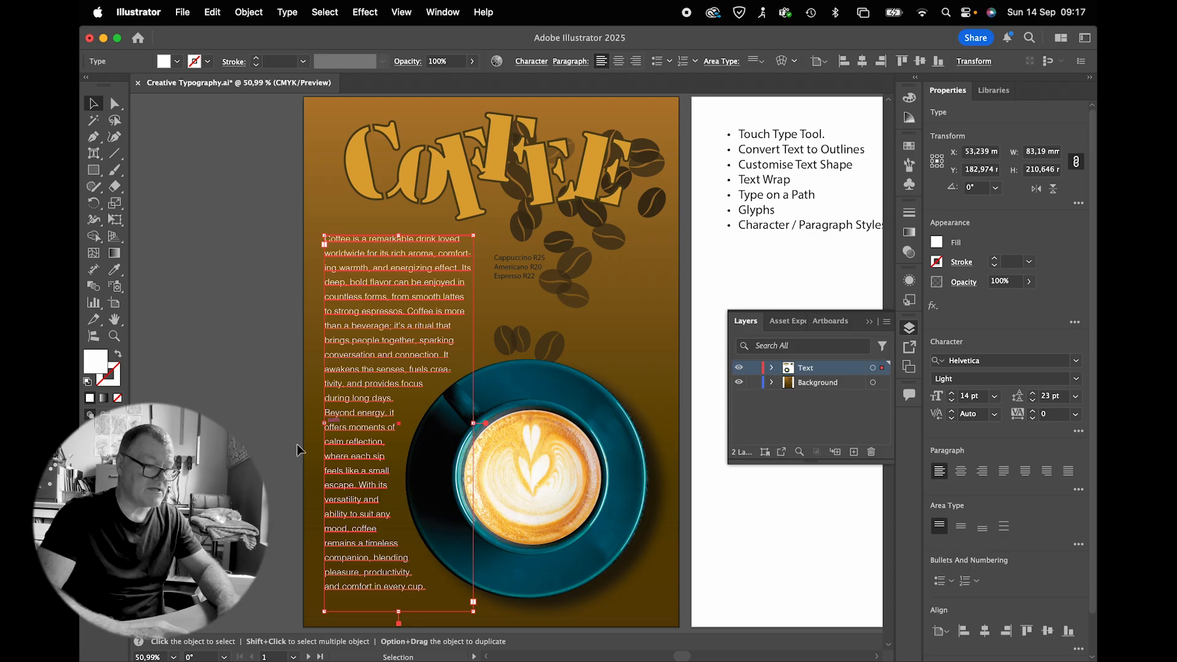
click(271, 455)
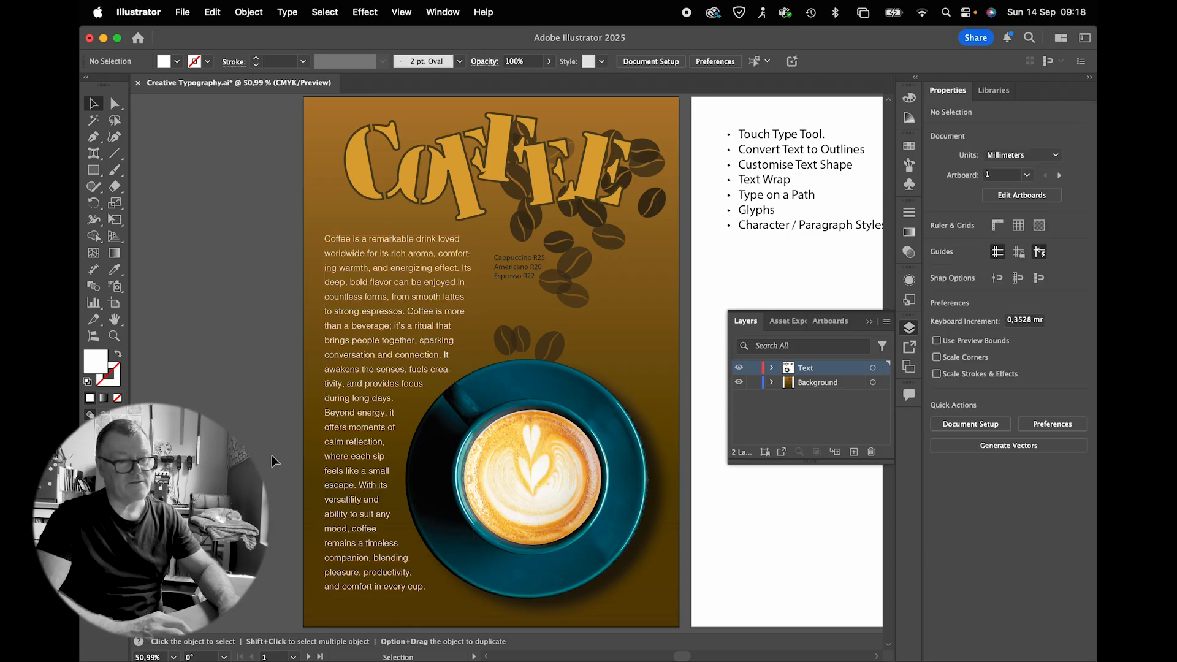
Draw a circle about 105.5 mm in diameter from the centre of the cup and nudge it slightly left and down.
scroll(271, 455, right, 4)
scroll(271, 455, up, 2)
scroll(271, 455, down, 3)
scroll(271, 455, left, 1)
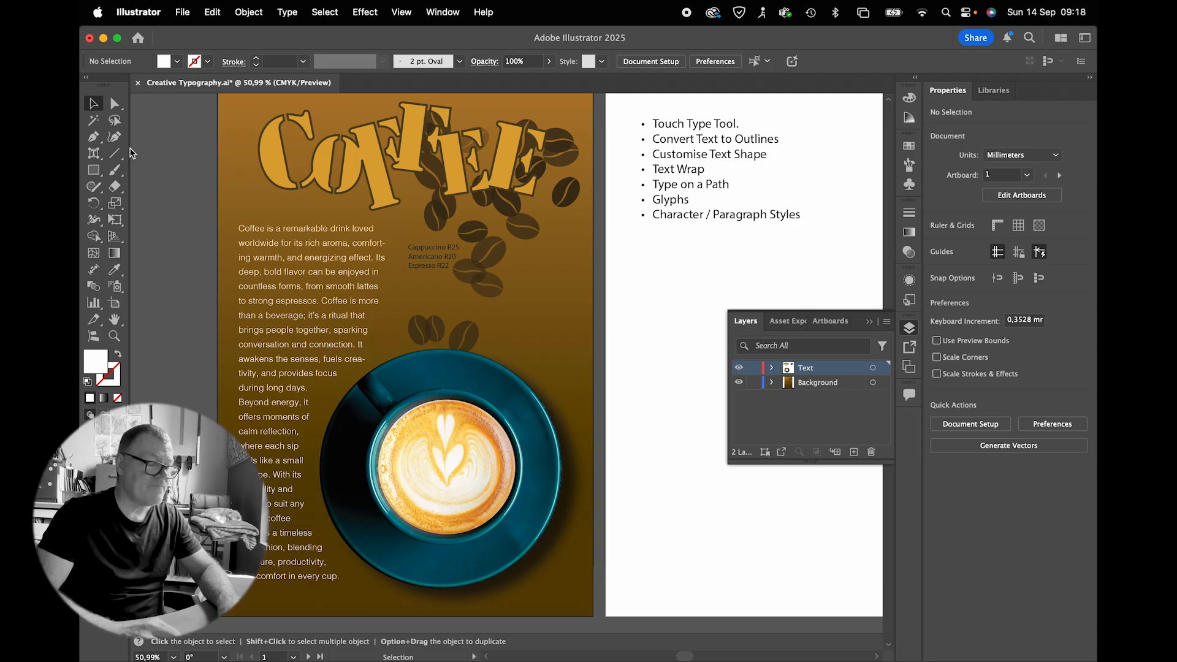
click(93, 170)
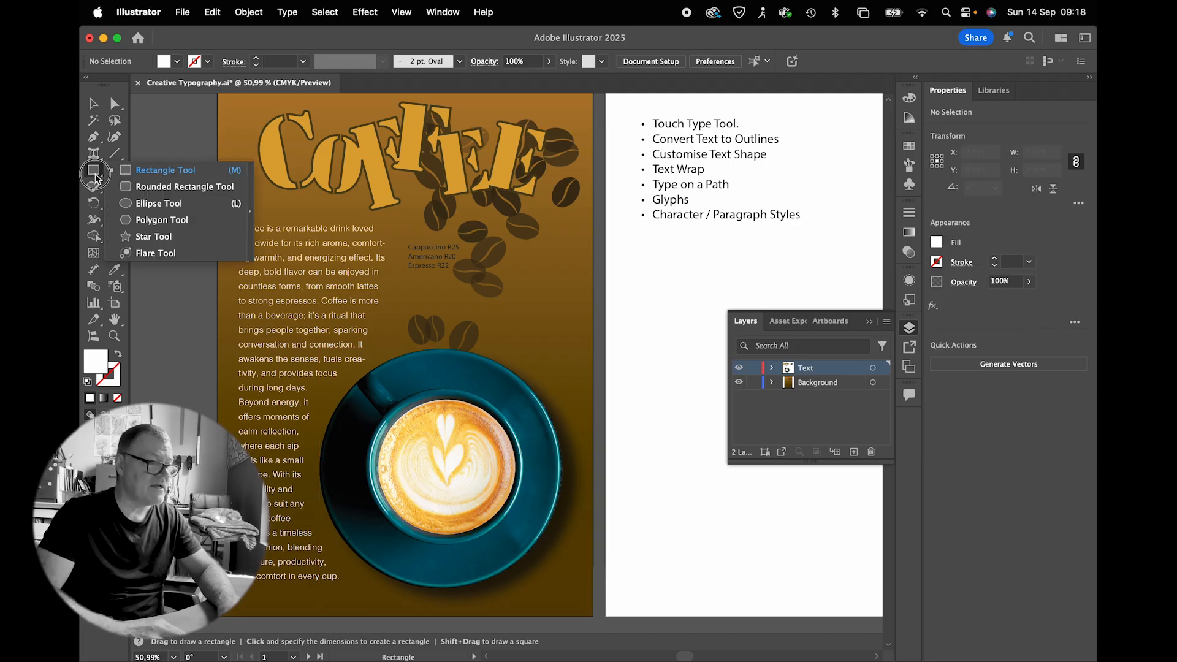
click(133, 205)
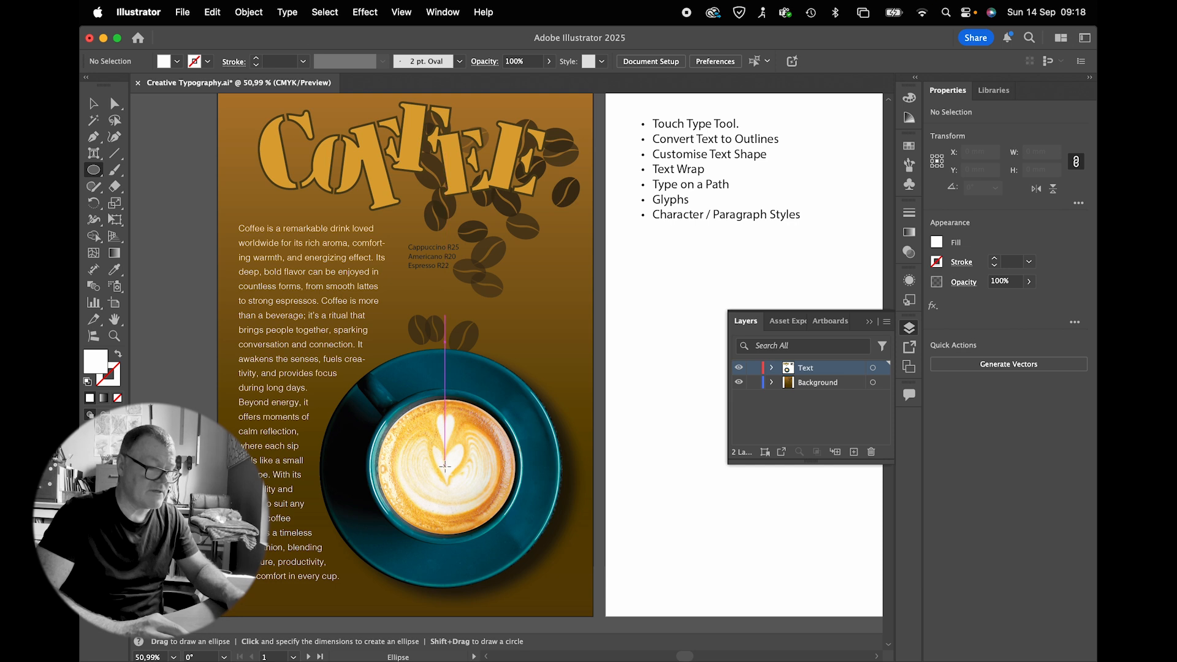
drag(445, 466, 539, 558)
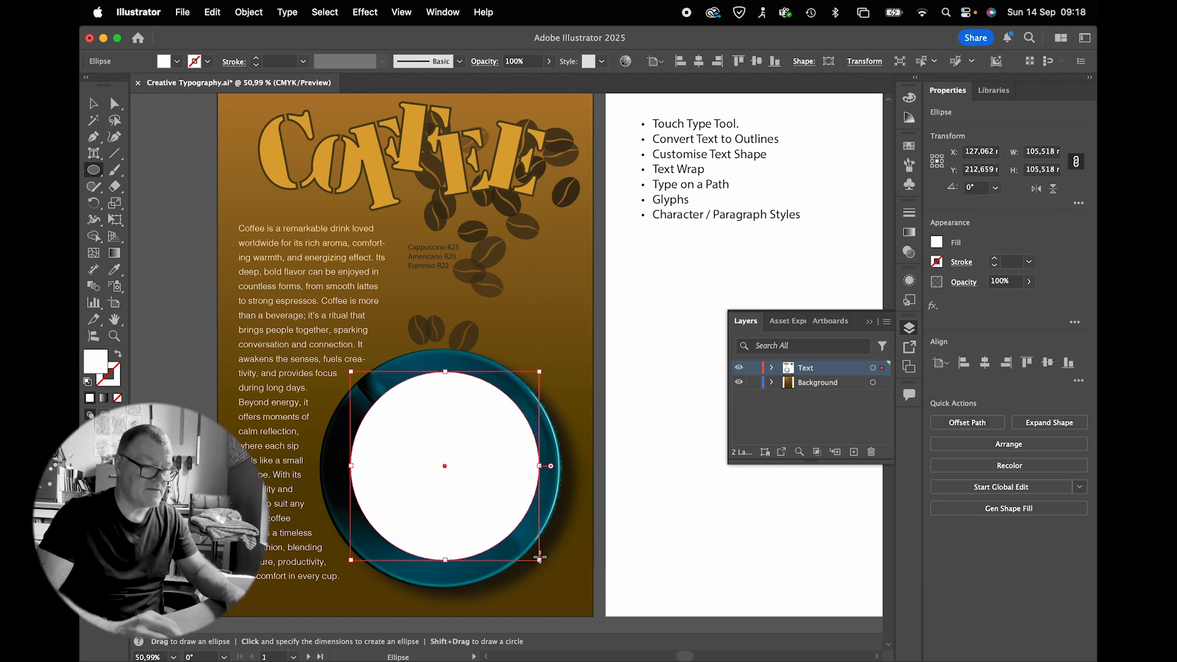
key(Left)
key(Left)
key(Down)
key(Down)
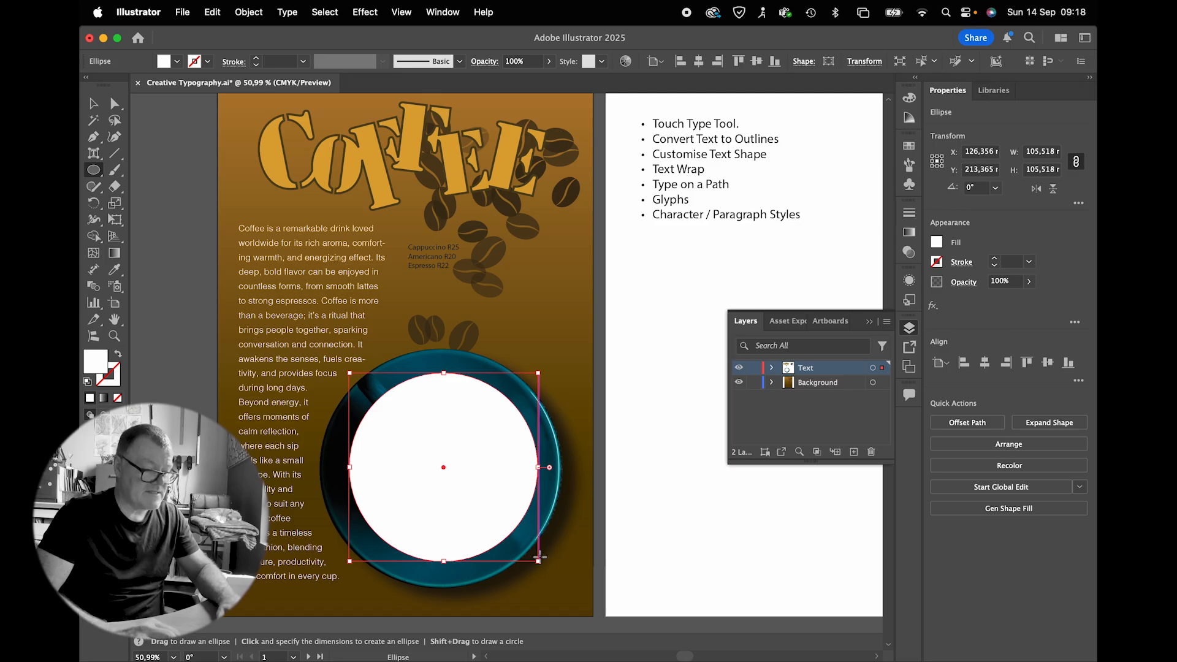
Give the circle a 1 pt black stroke with no fill and nudge it to centre it around the cup.
key(d)
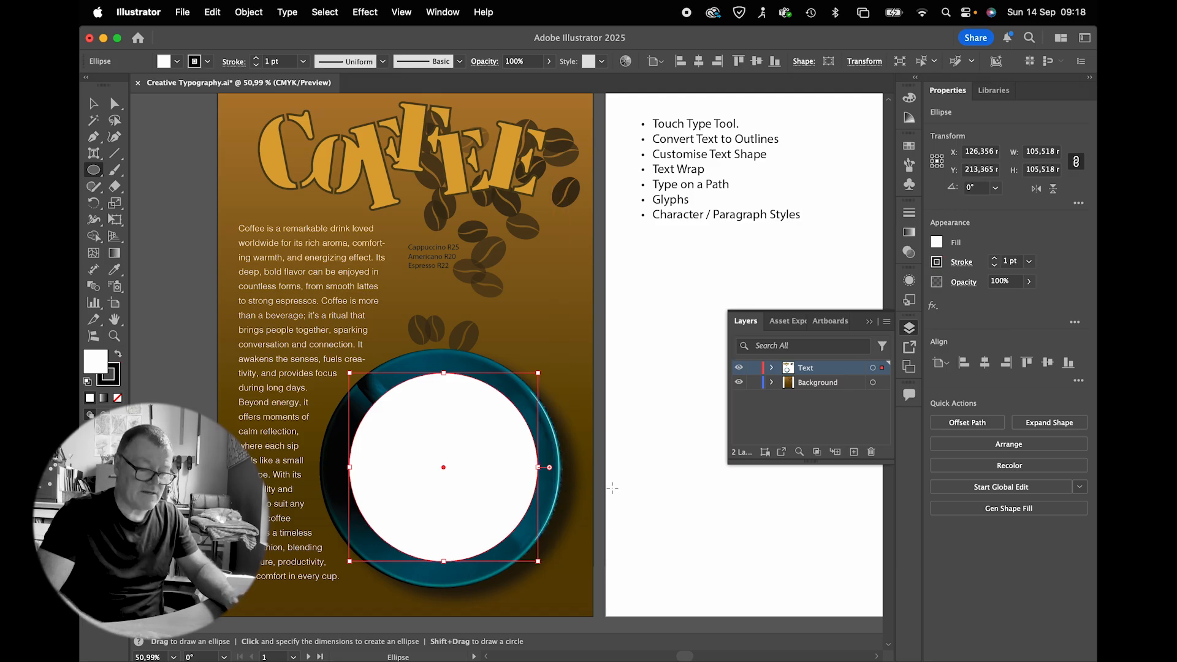
key(slash)
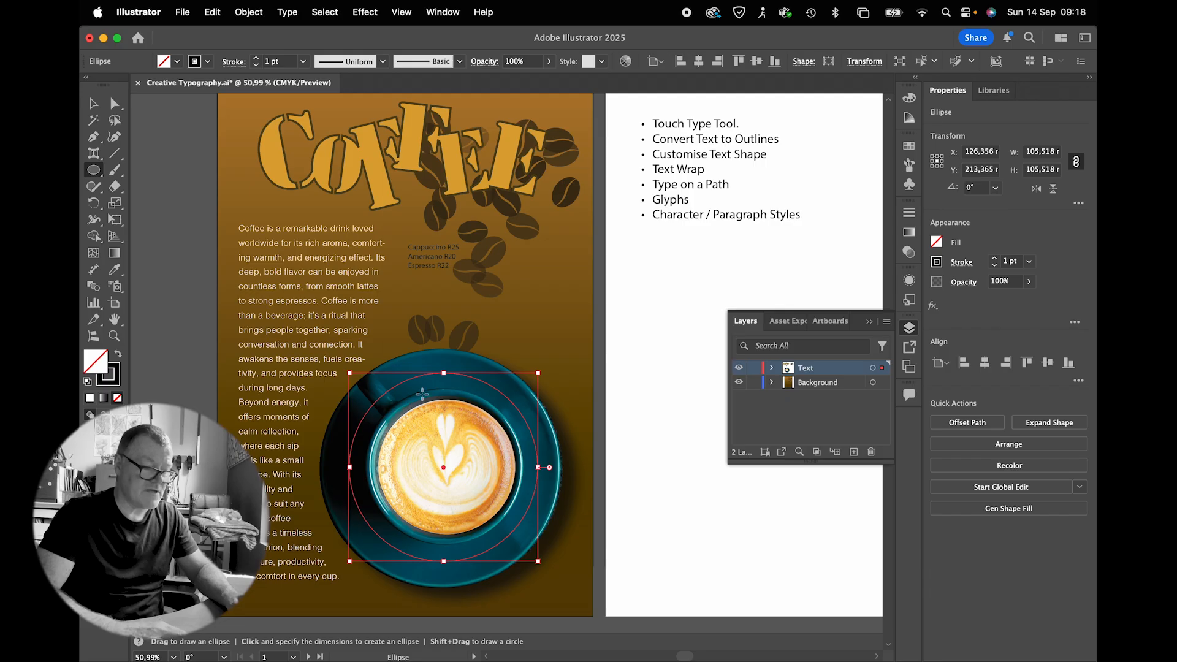
key(Right)
key(Up)
key(Up)
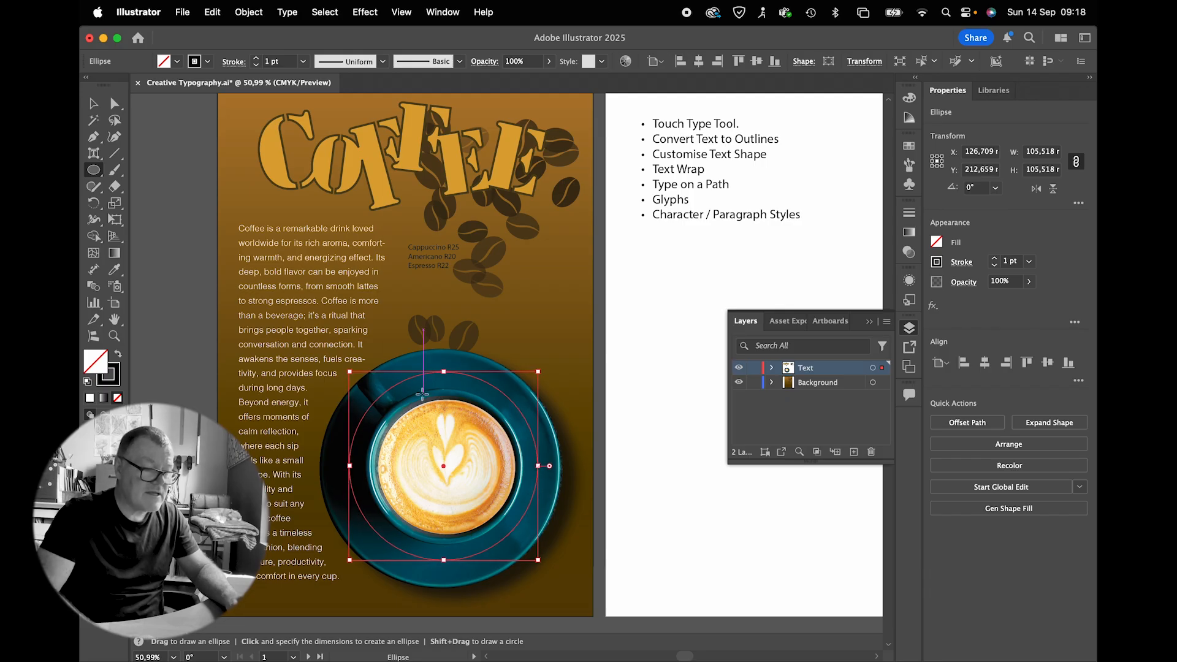
click(95, 101)
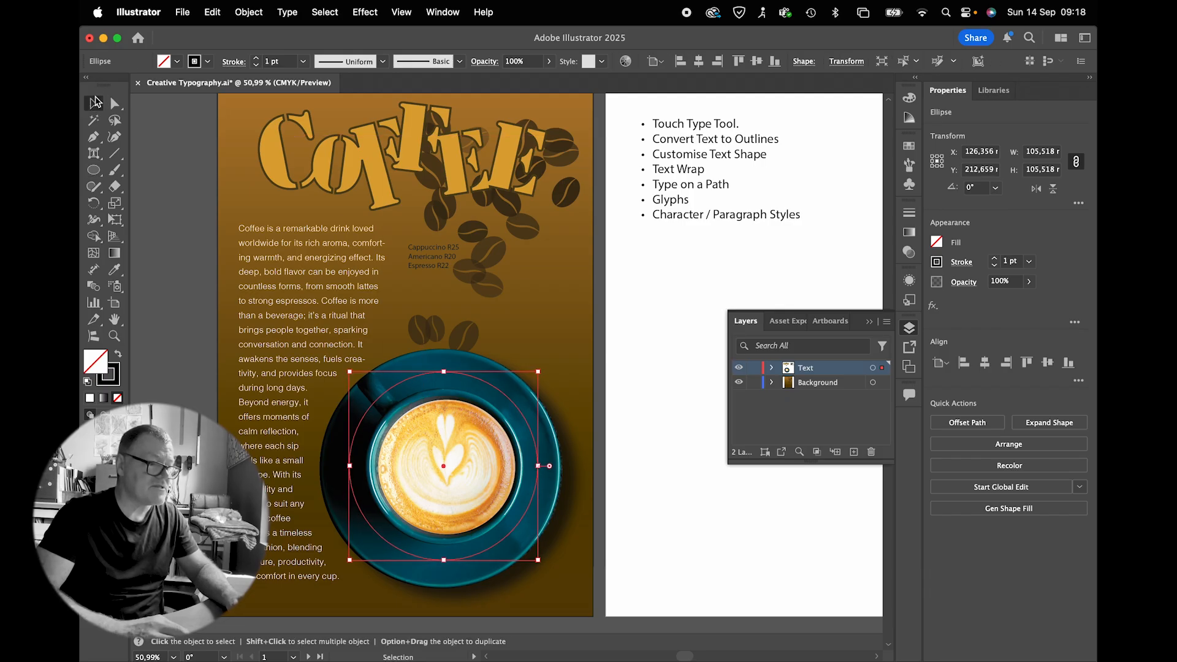
click(167, 218)
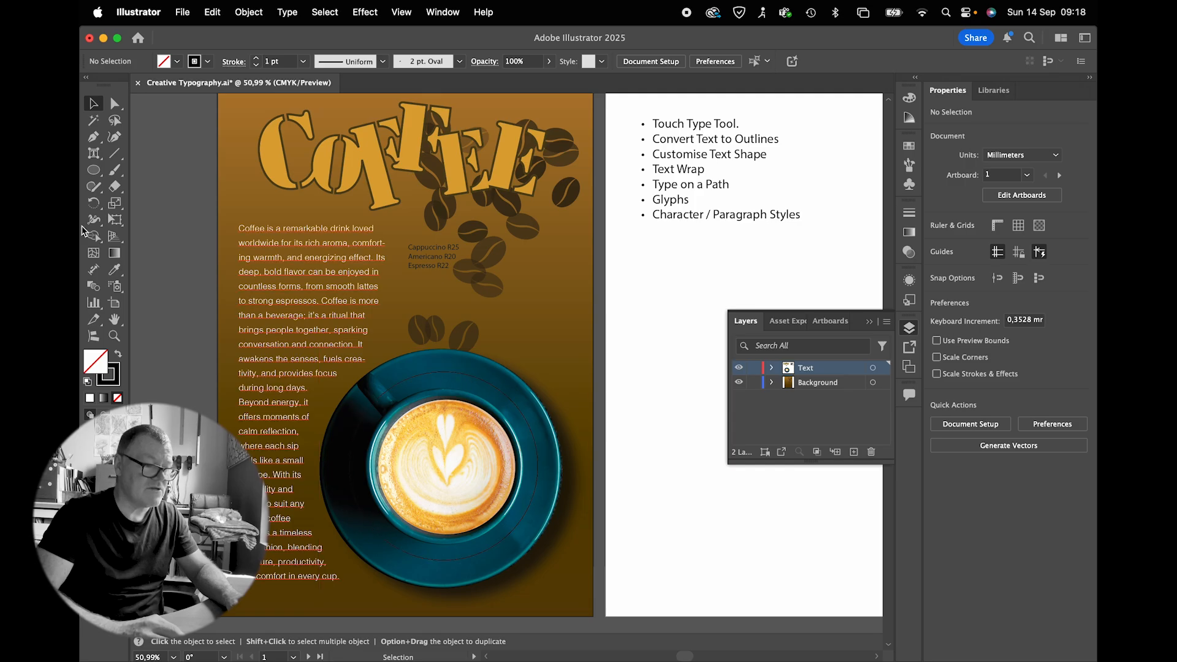
Use the Type on a Path tool to place the text "WAKE UP AND SMELL THE COFFEE" along the circle.
click(99, 164)
click(96, 157)
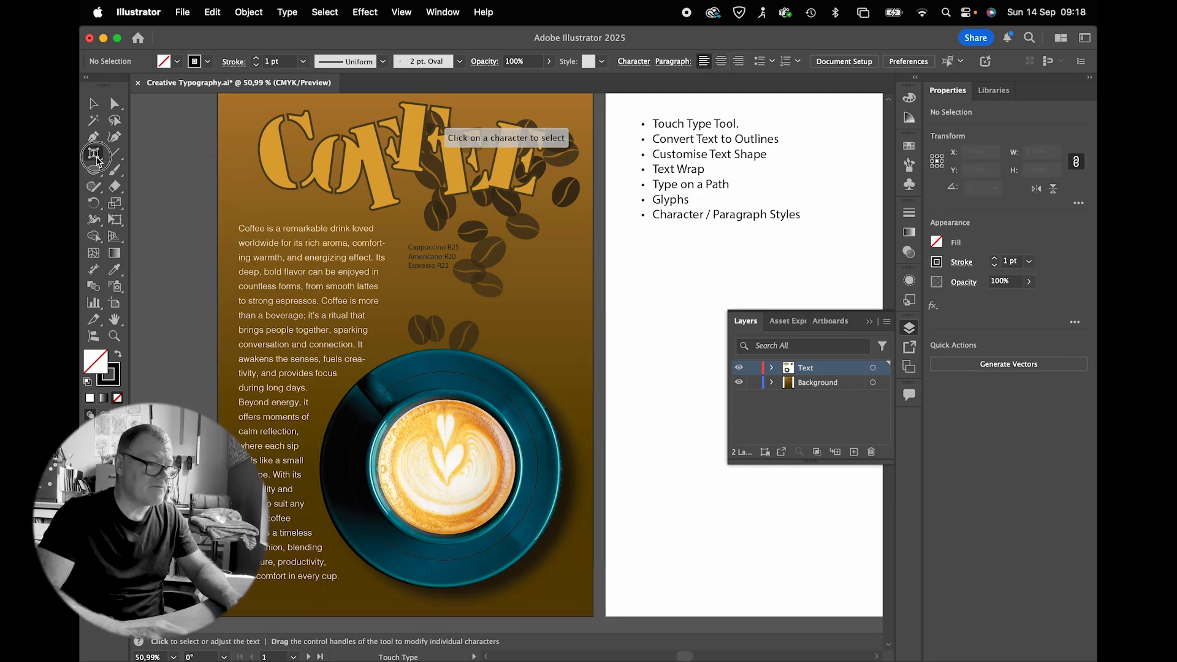
click(166, 186)
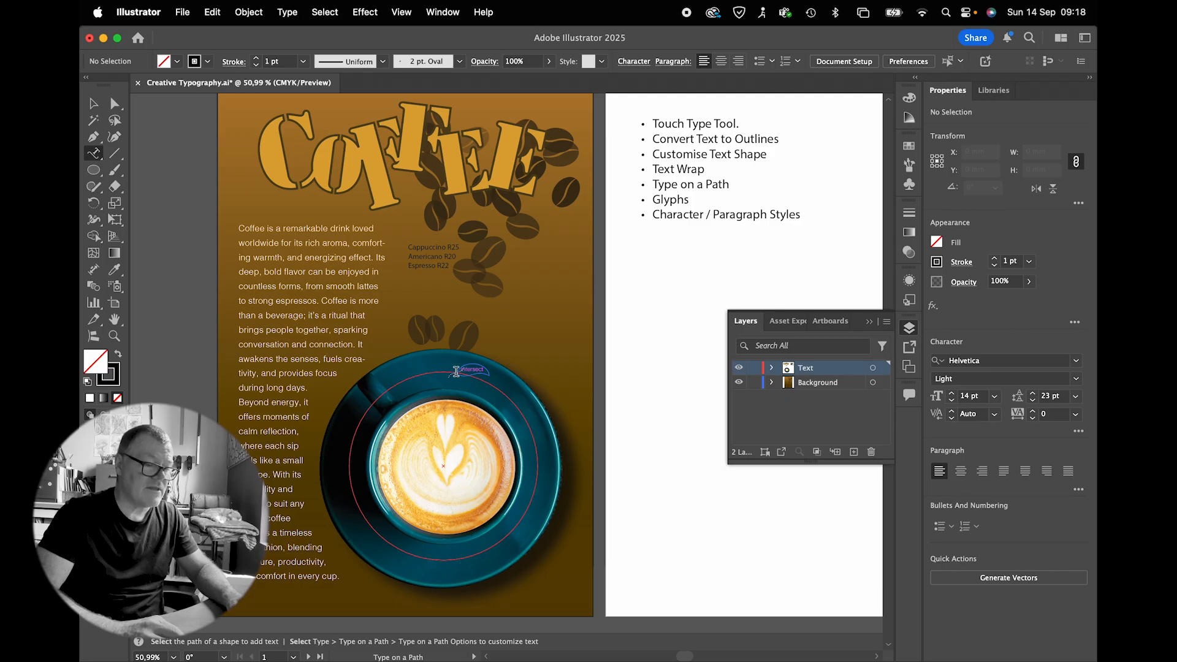
click(456, 372)
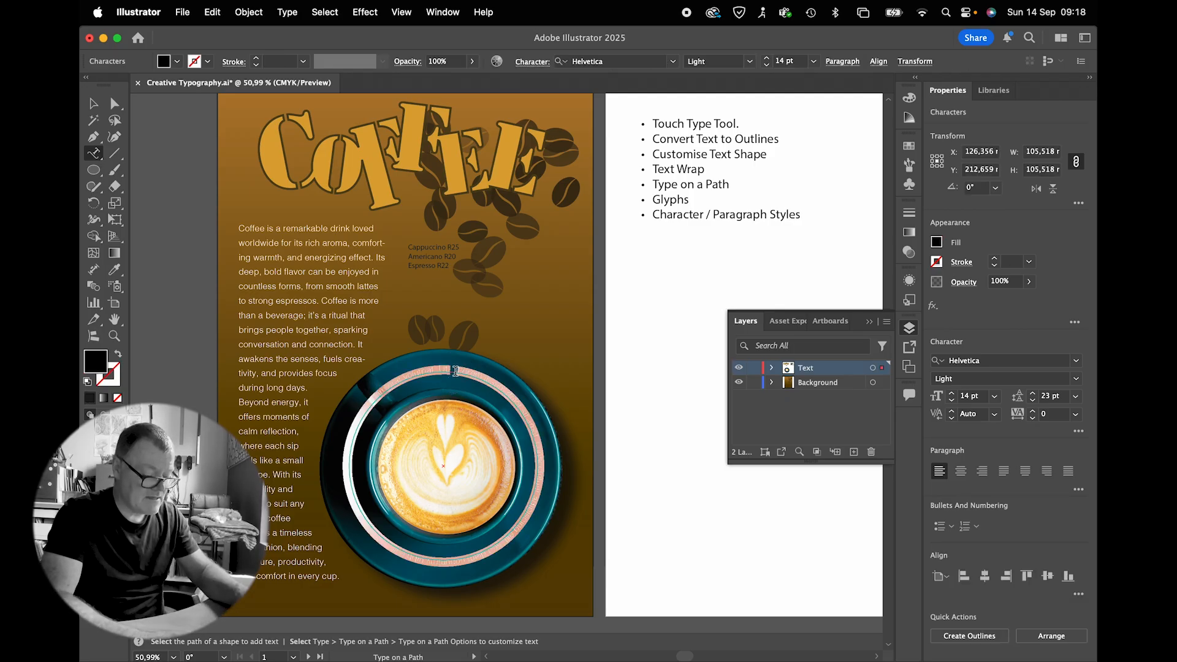
key(BackSpace)
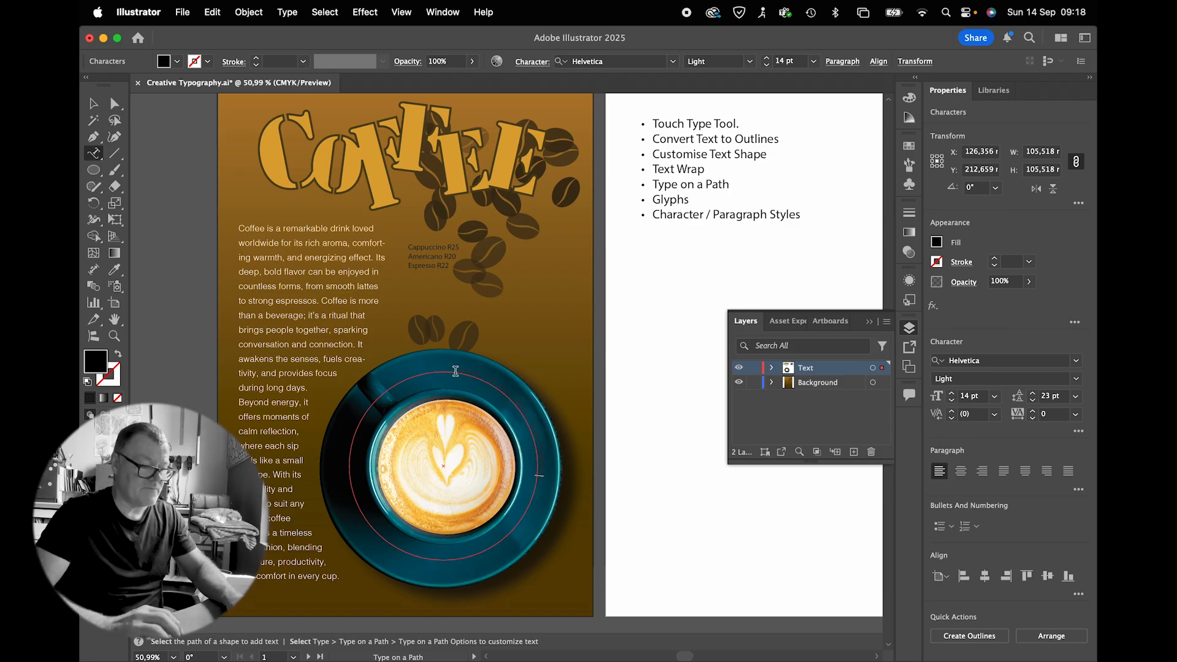
text(WAKE UP AND SMELL THE COFFEE)
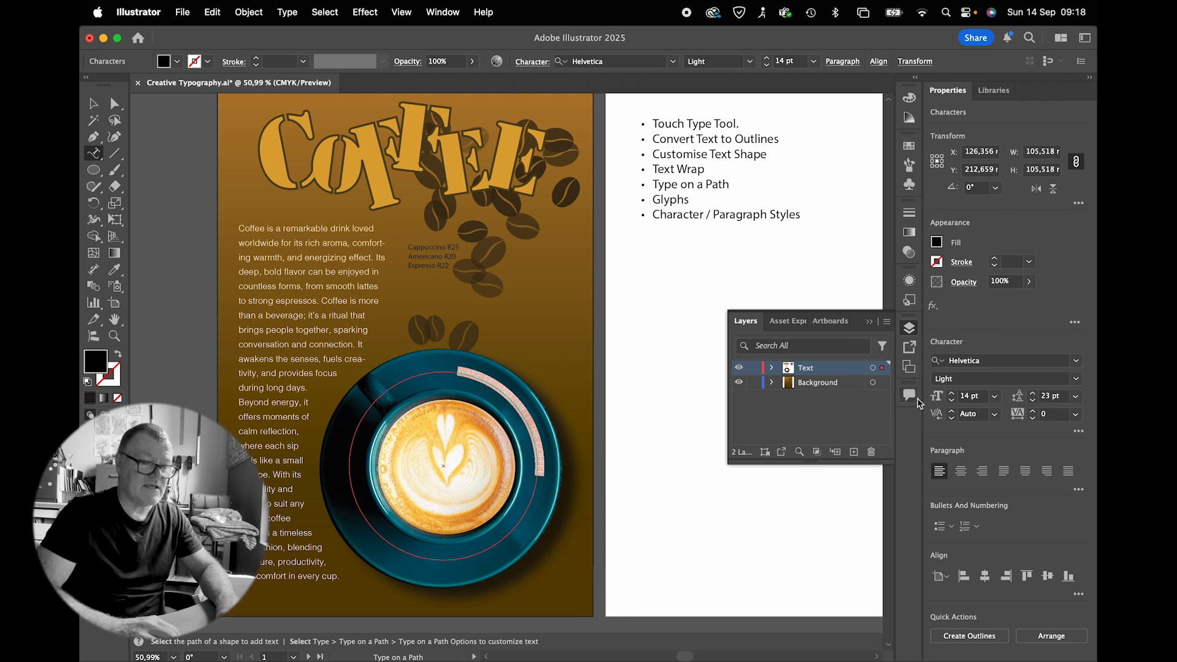
Set the circular text in Helvetica Bold at 33 pt.
click(1073, 379)
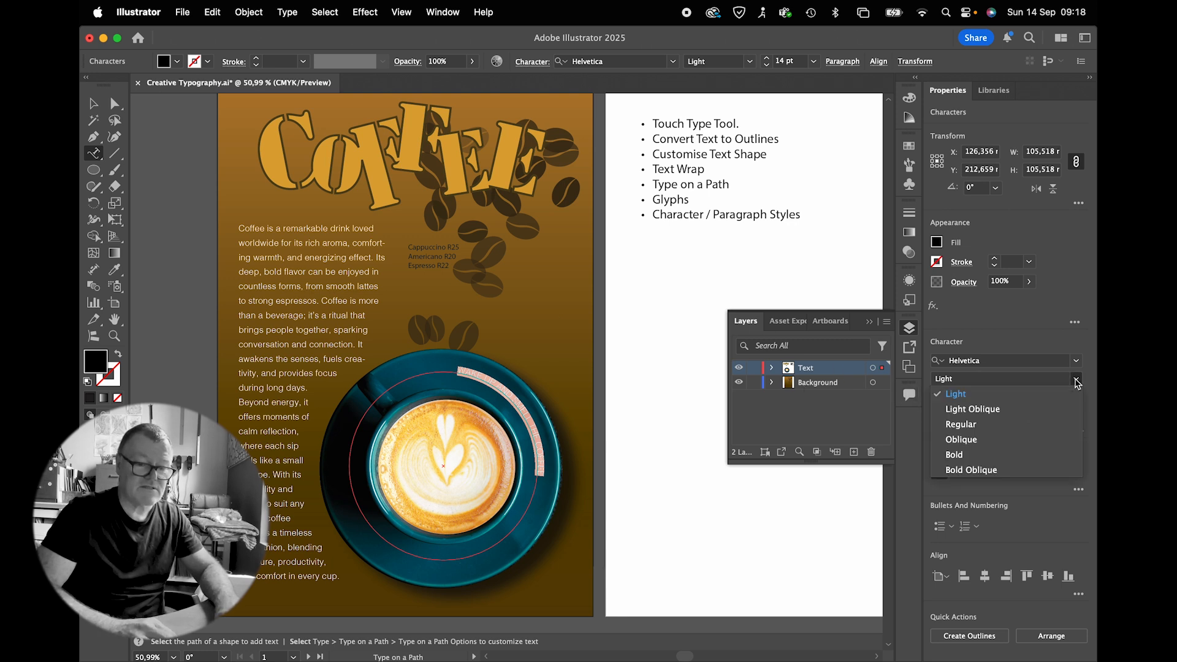
click(975, 457)
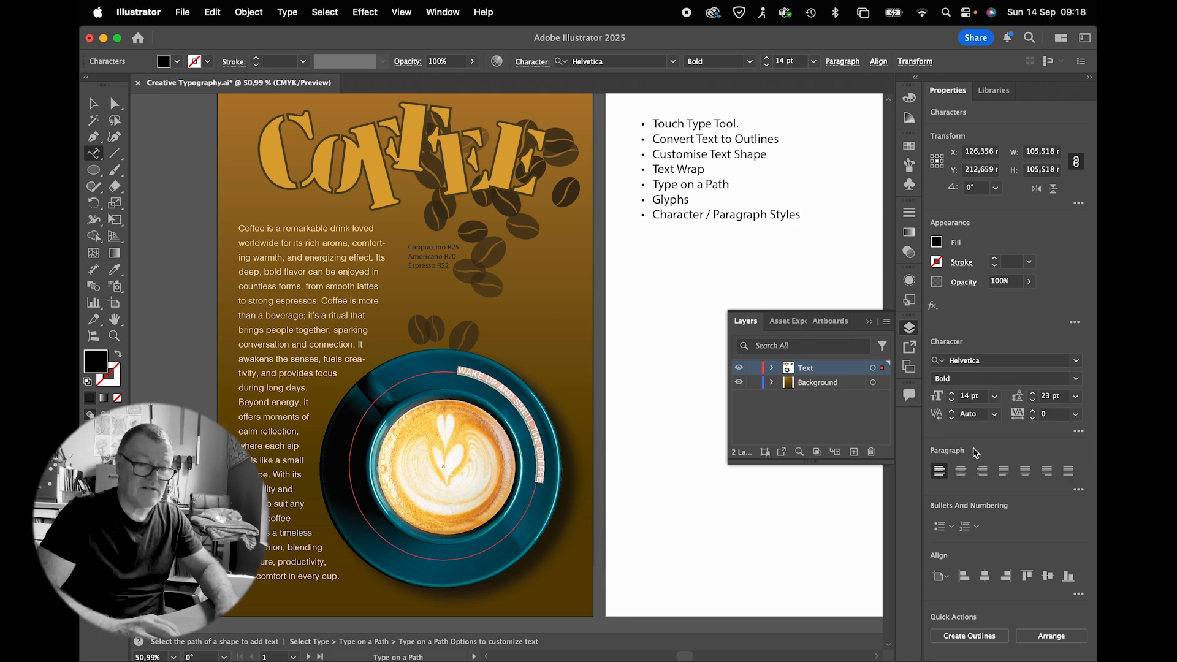
click(968, 396)
text(40)
key(Return)
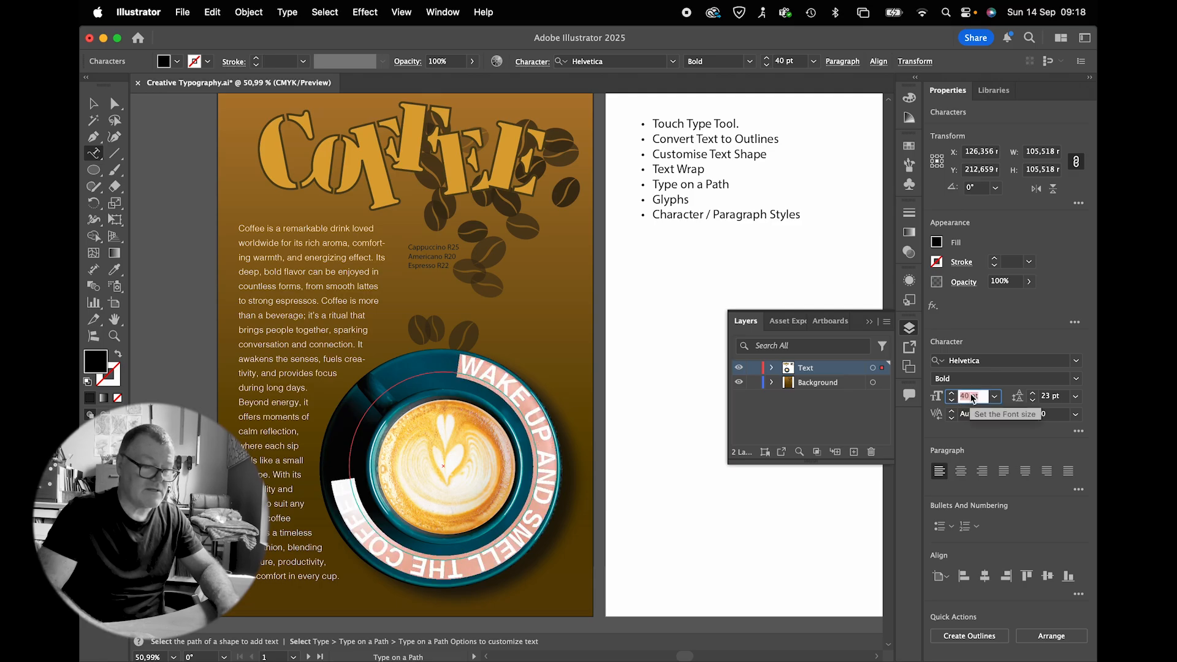
key(Down)
key(Down)
key(Down)
key(Down)
key(Down)
key(Down)
key(Down)
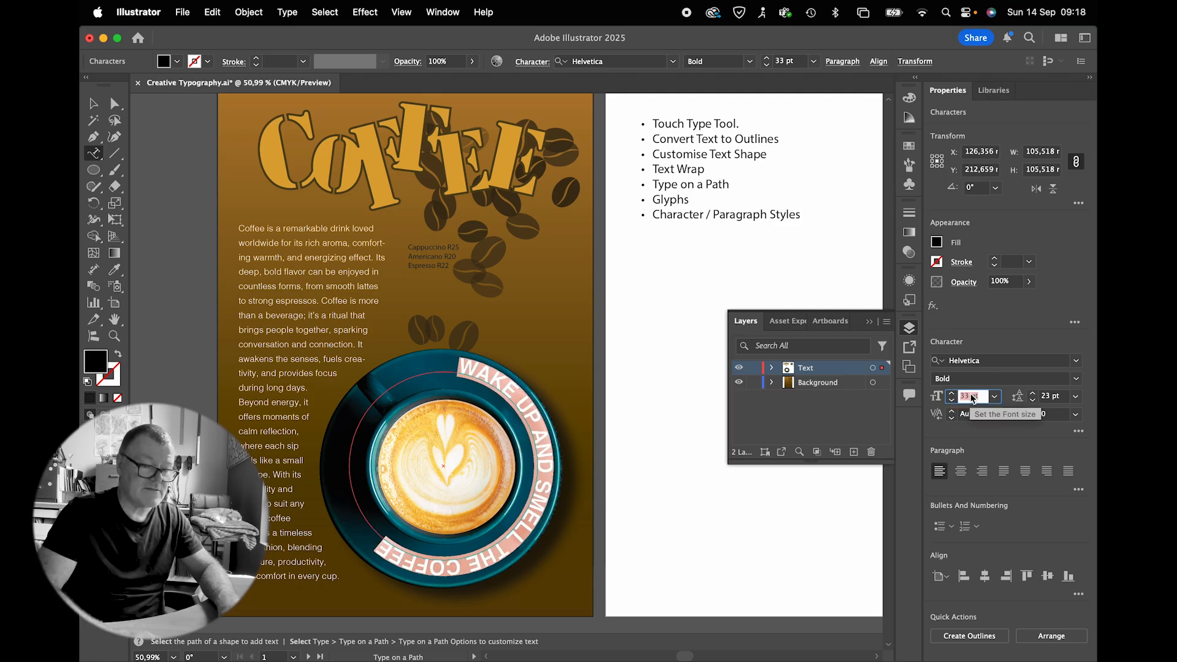
Set the circular text's tracking to 100.
click(1052, 414)
text(40)
key(Return)
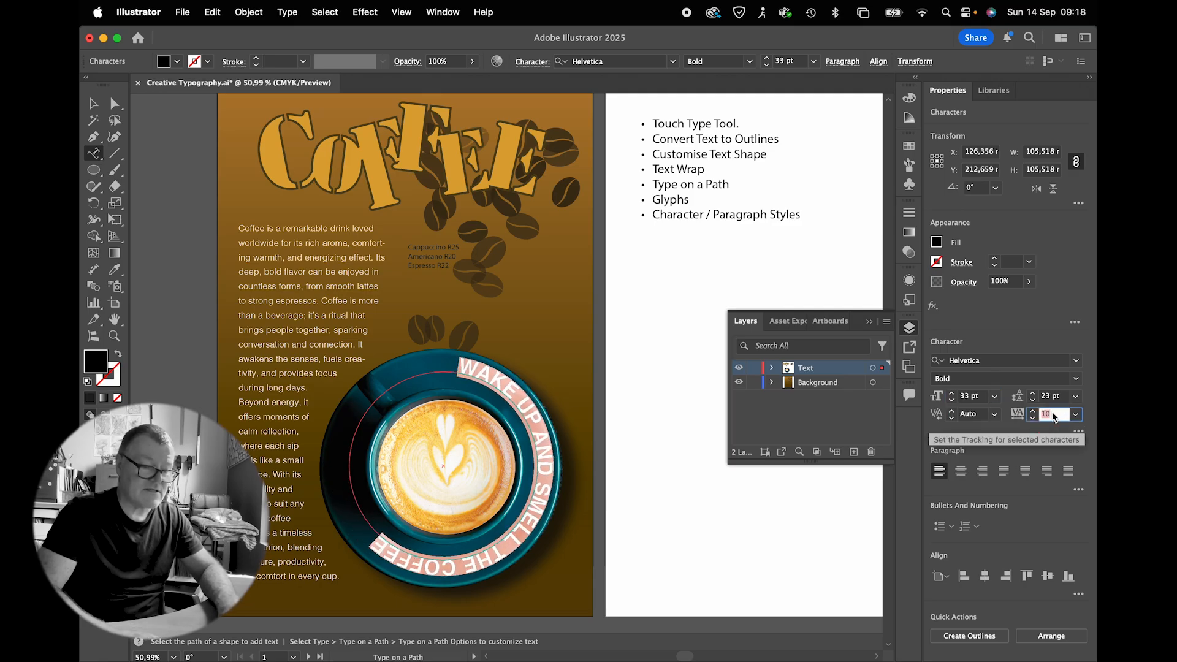
key(shift+Up)
key(shift+Up)
key(shift+Up)
key(shift+Up)
key(shift+Up)
key(shift+Up)
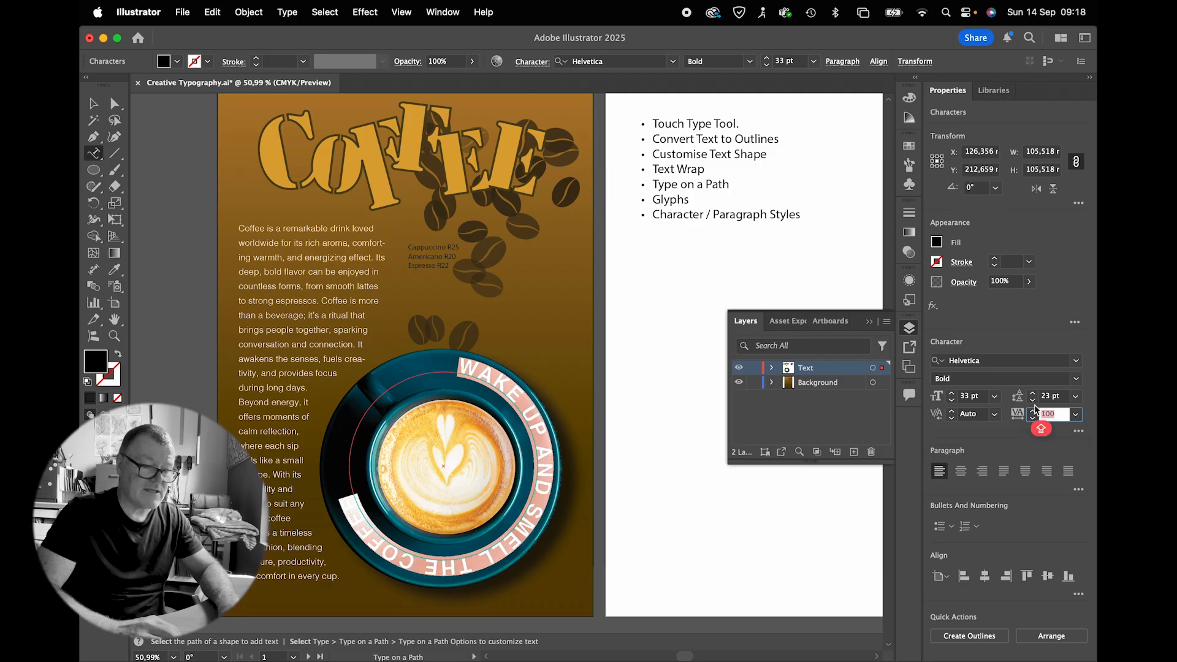
Fill the circular text with white.
click(177, 61)
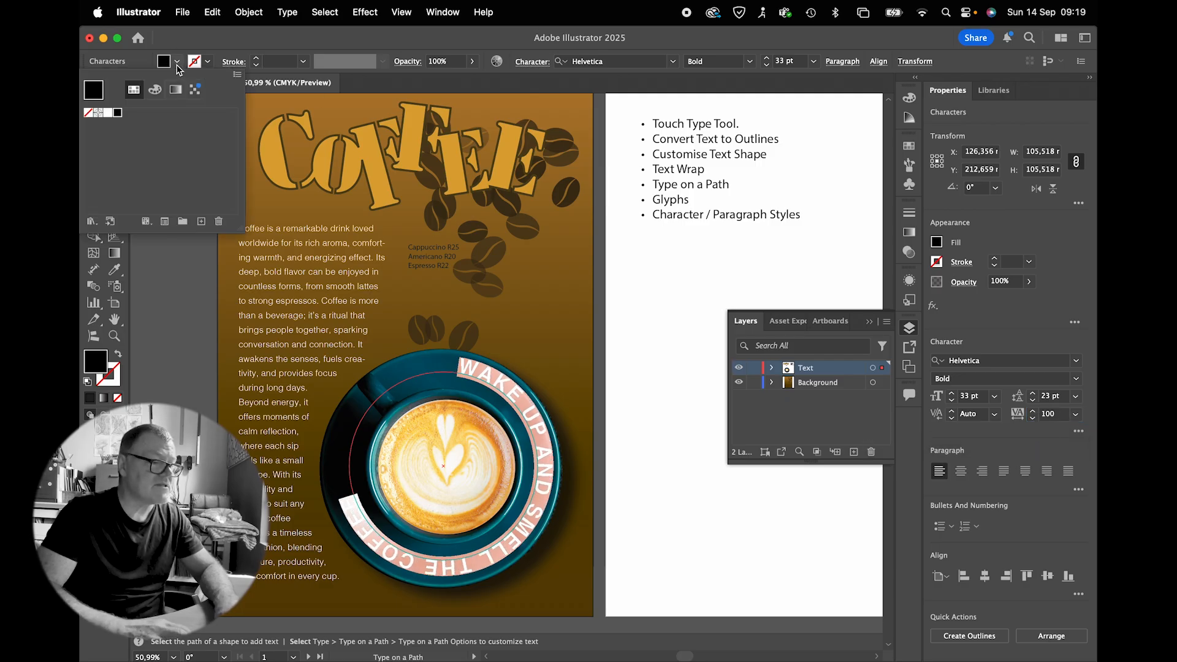
click(108, 112)
click(96, 105)
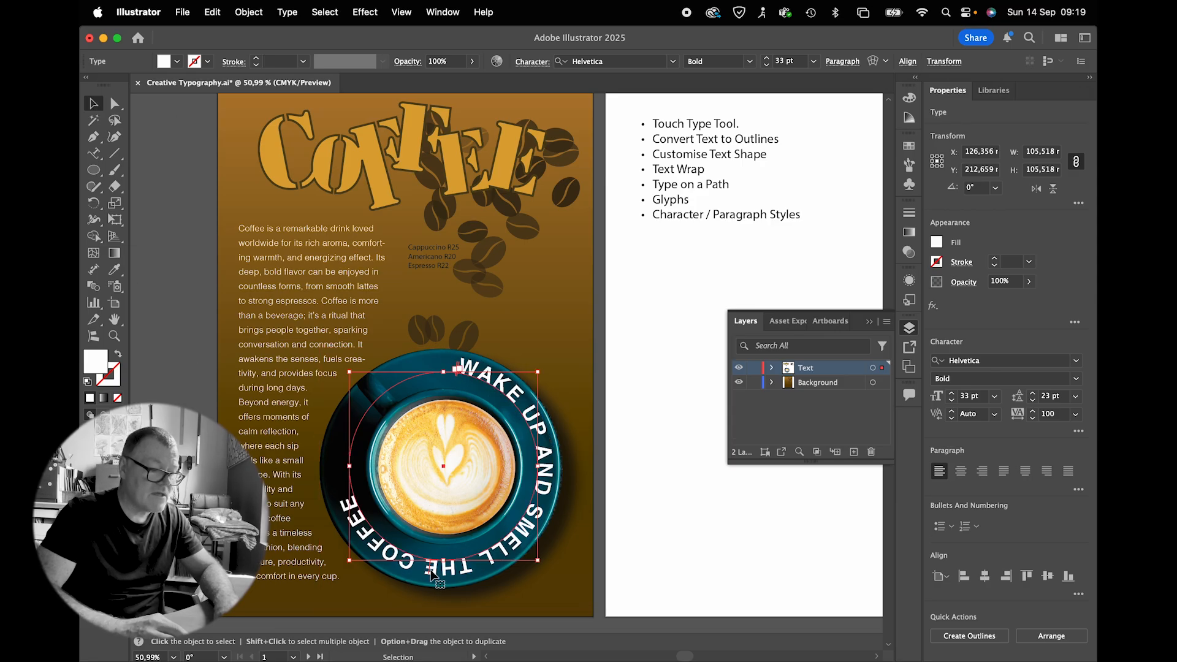
Slide the circular text around its path to start at the saucer's upper left, and nudge it slightly down and left.
drag(431, 569, 530, 526)
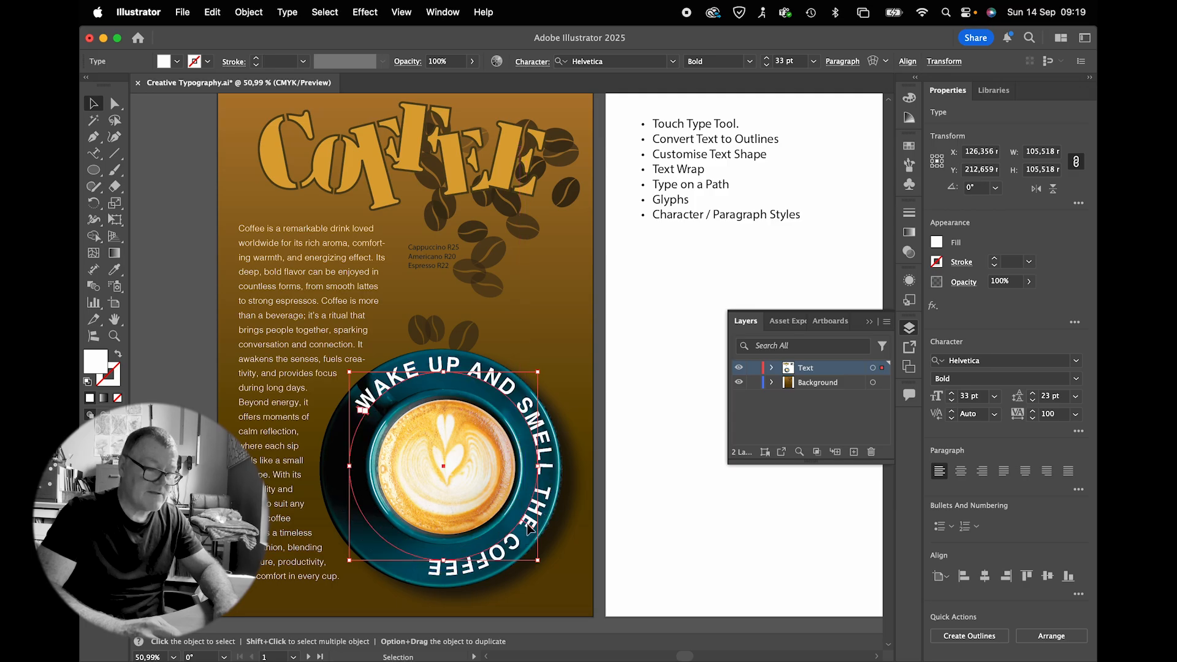
click(640, 447)
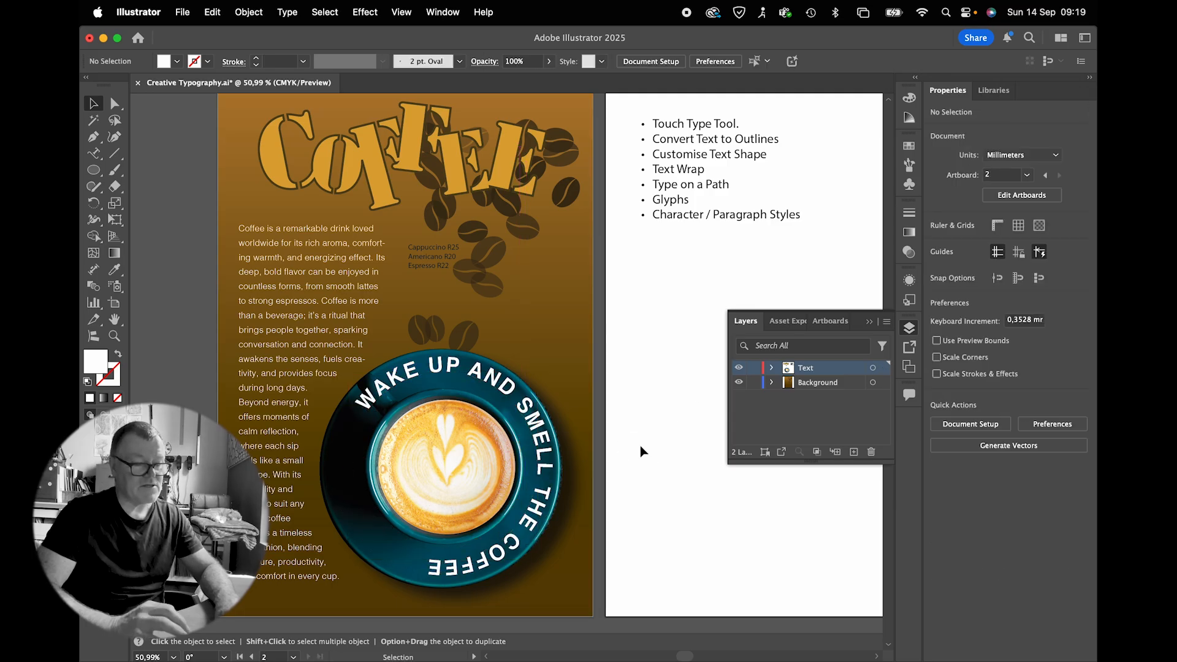
click(543, 494)
key(Down)
key(Left)
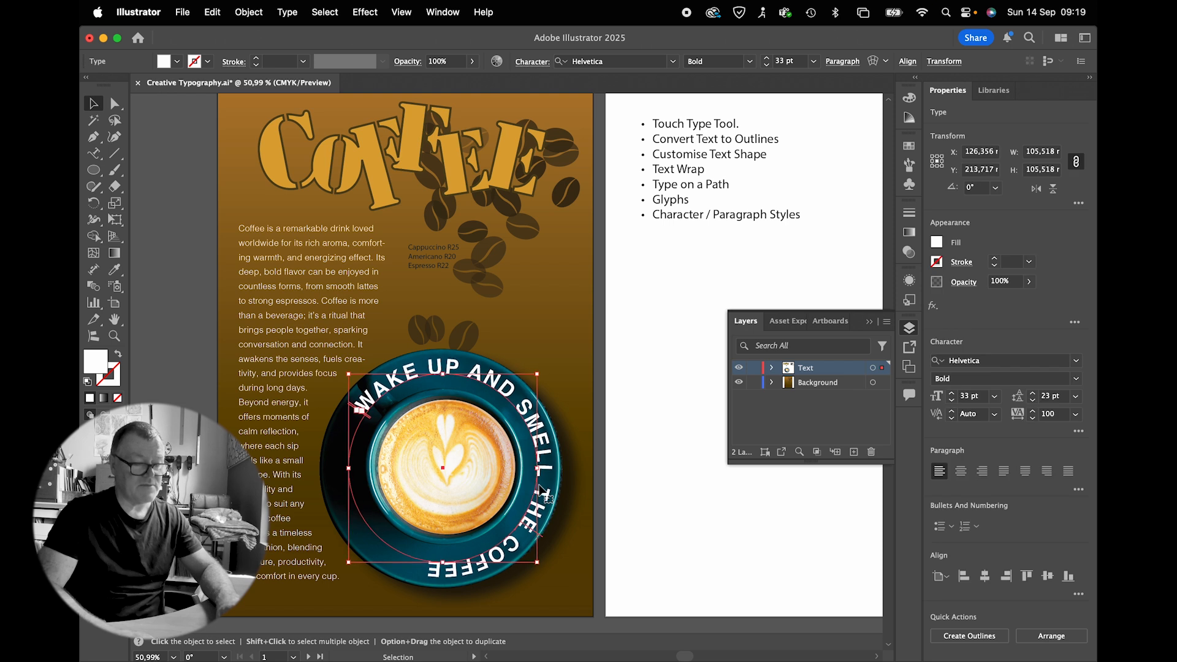
click(642, 466)
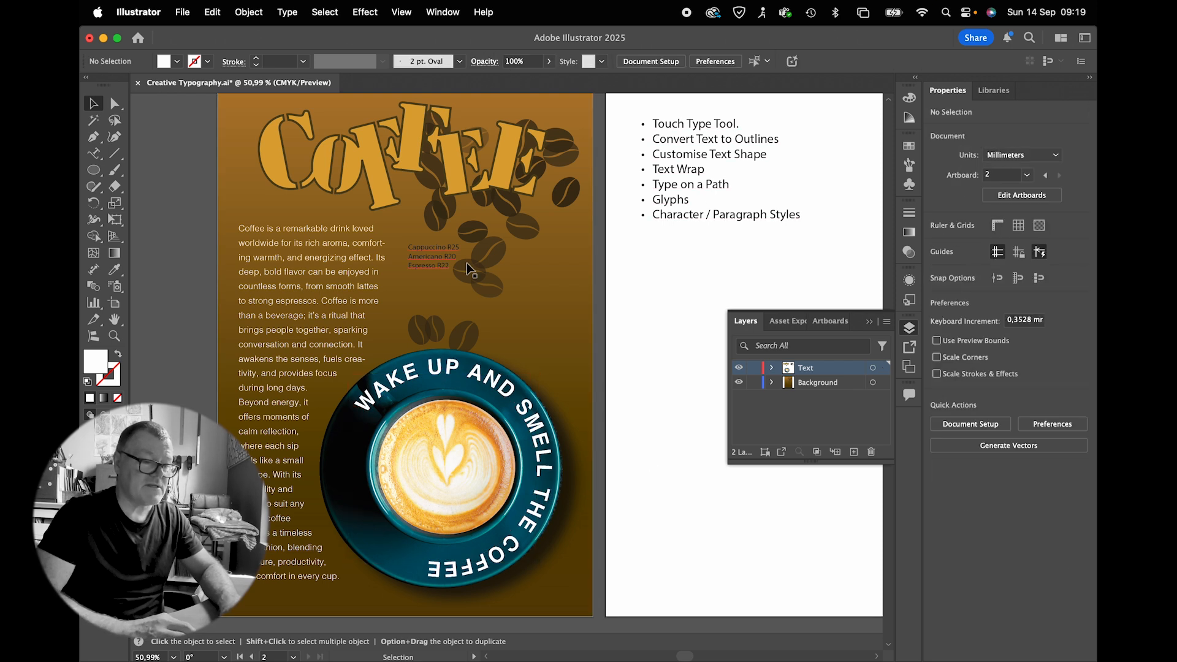
Fill the price list text below the headline with white.
click(439, 262)
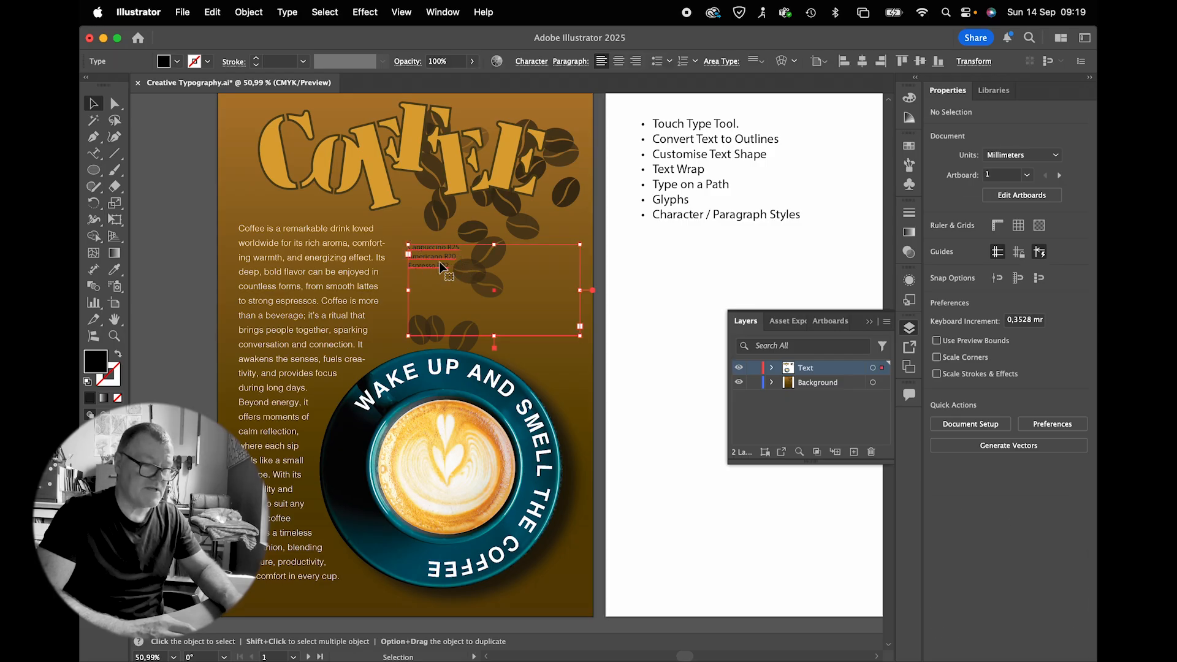
key(super+equal)
key(super+equal)
key(super+equal)
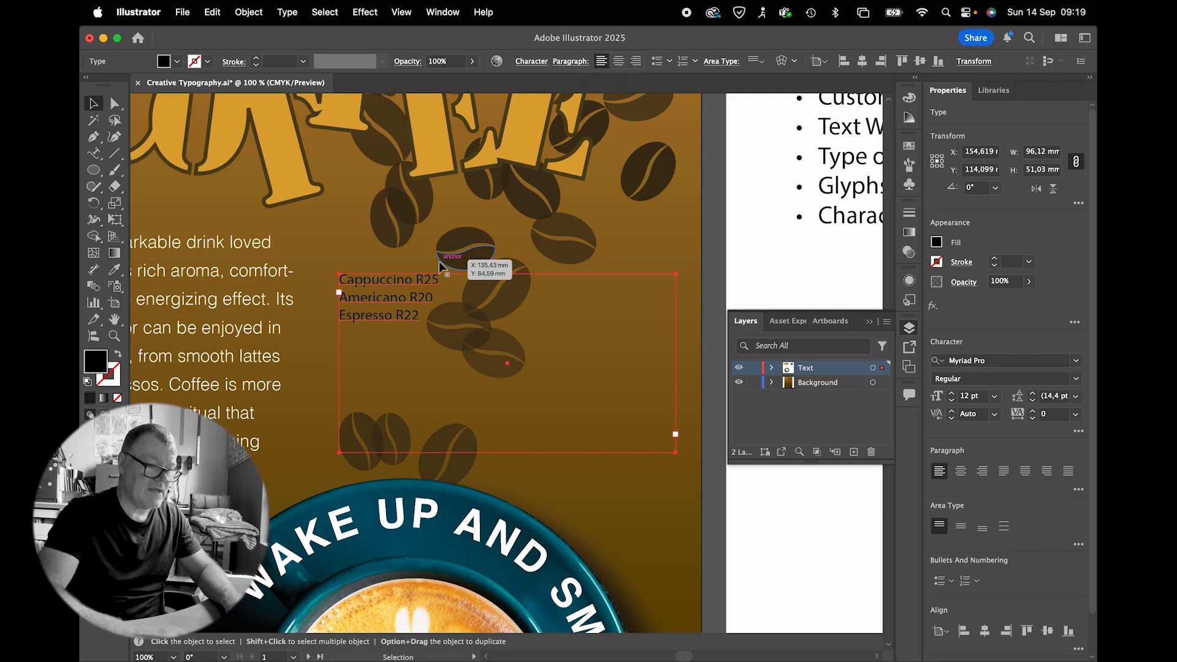
click(521, 341)
key(super+minus)
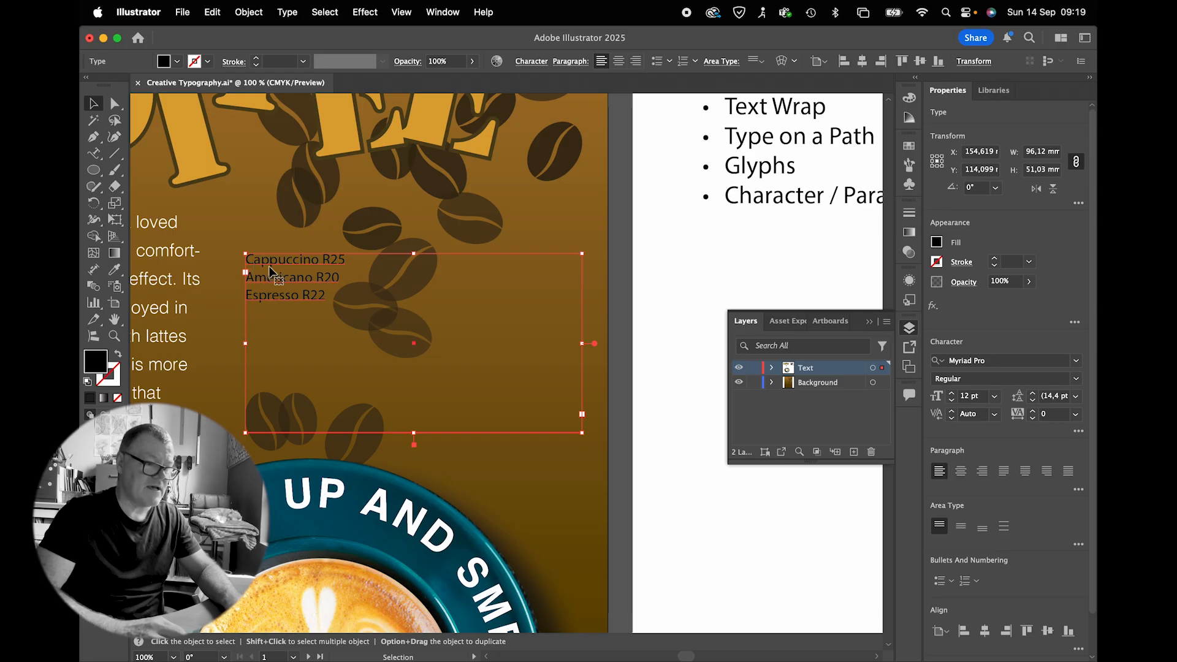
click(176, 62)
click(107, 113)
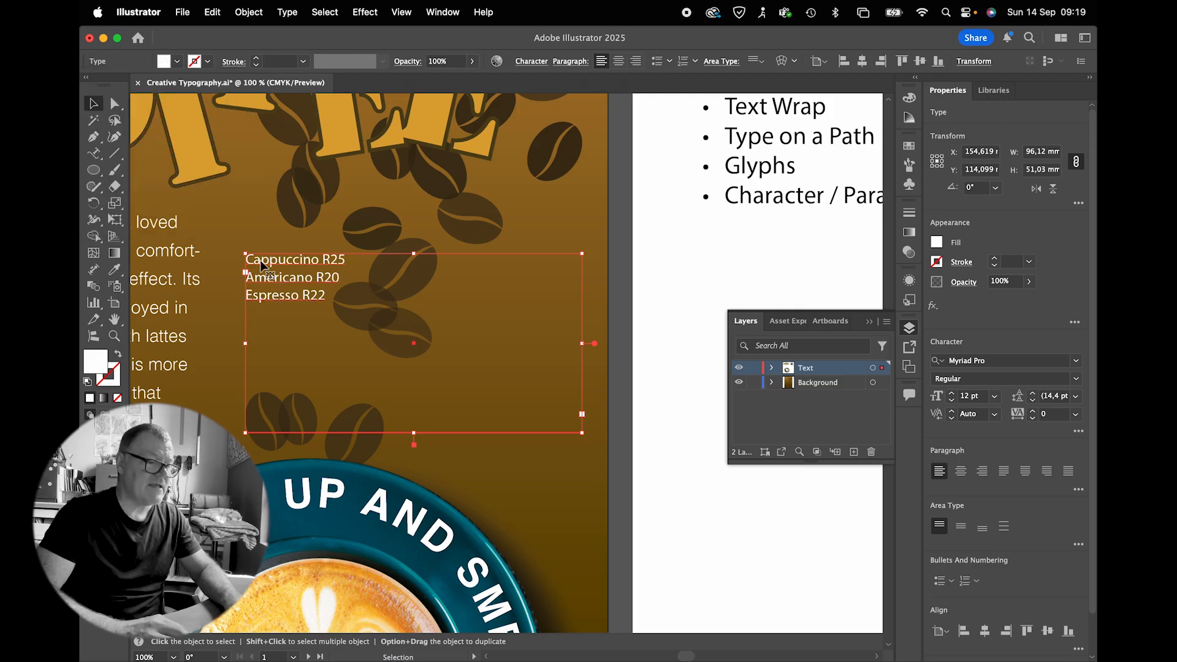
Place the text cursor at the start of the Cappuccino line and show an enlarged Glyphs panel beside the poster.
double_click(318, 270)
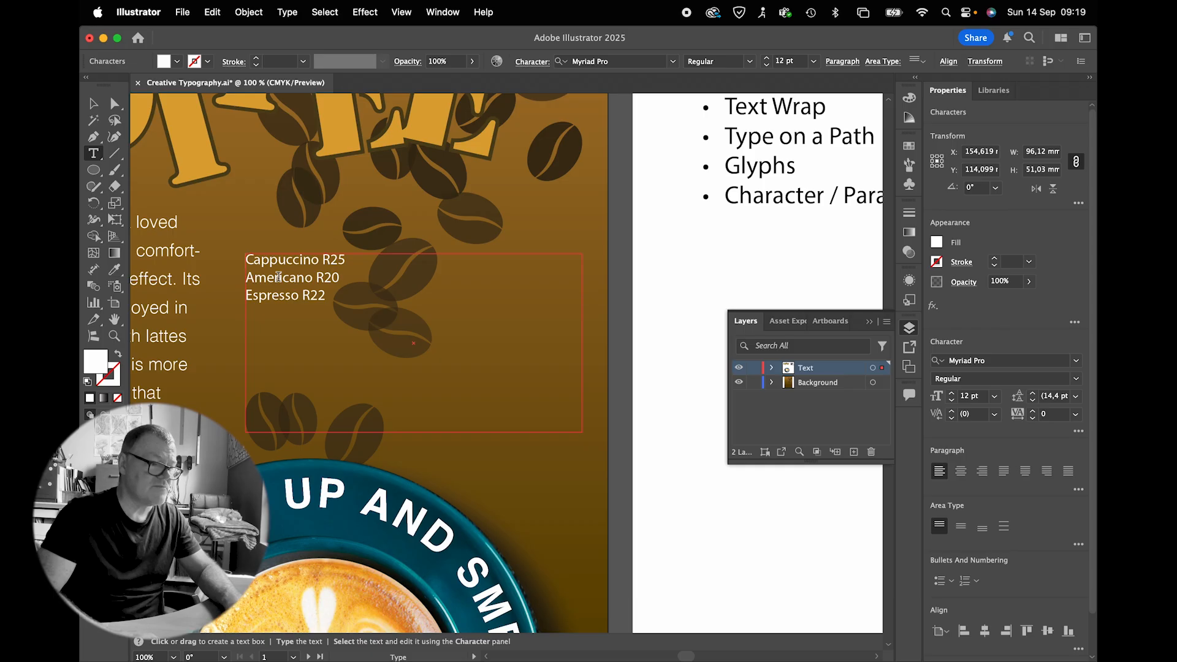
click(288, 15)
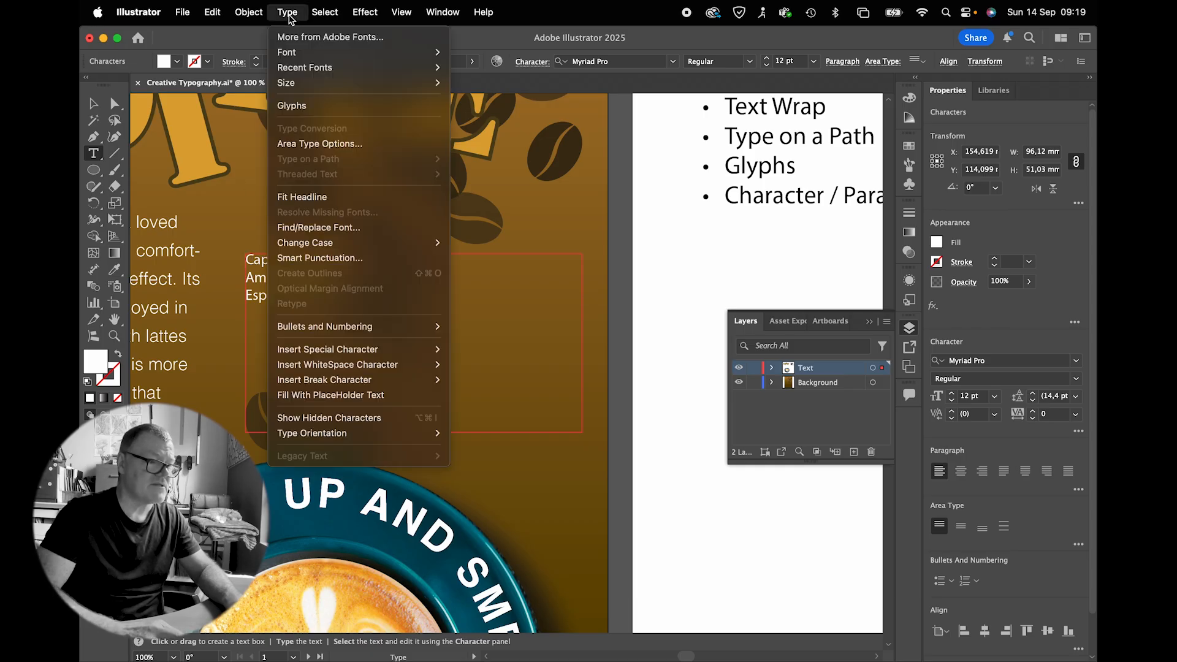
click(318, 107)
drag(316, 95, 794, 168)
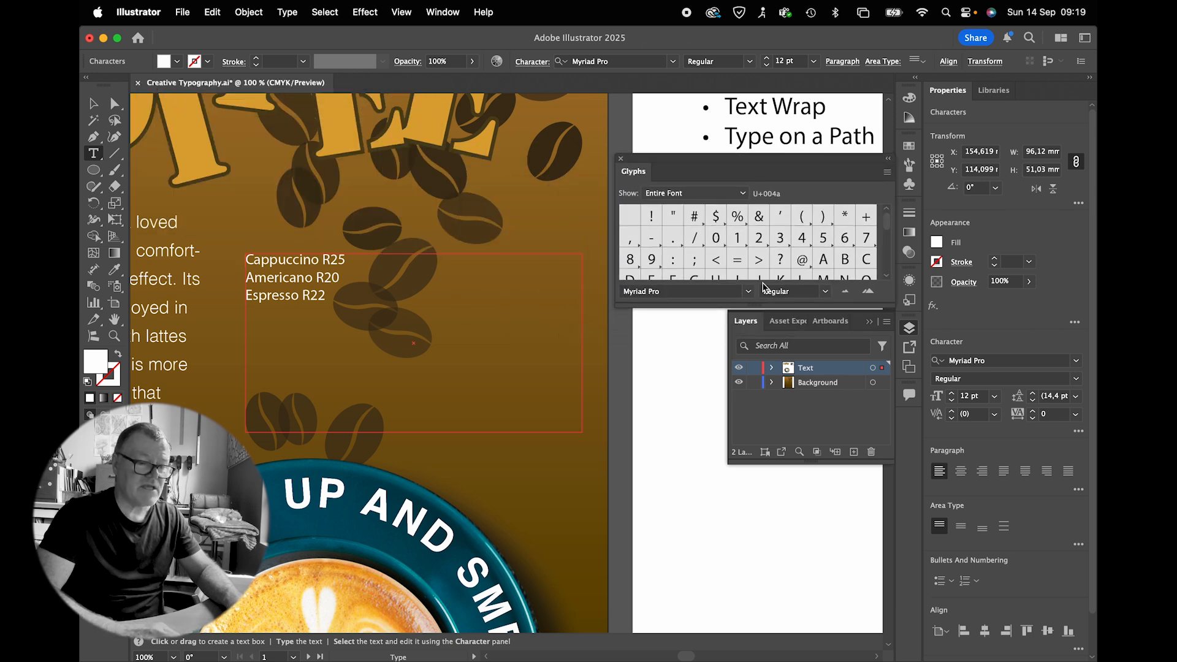
drag(747, 304, 752, 506)
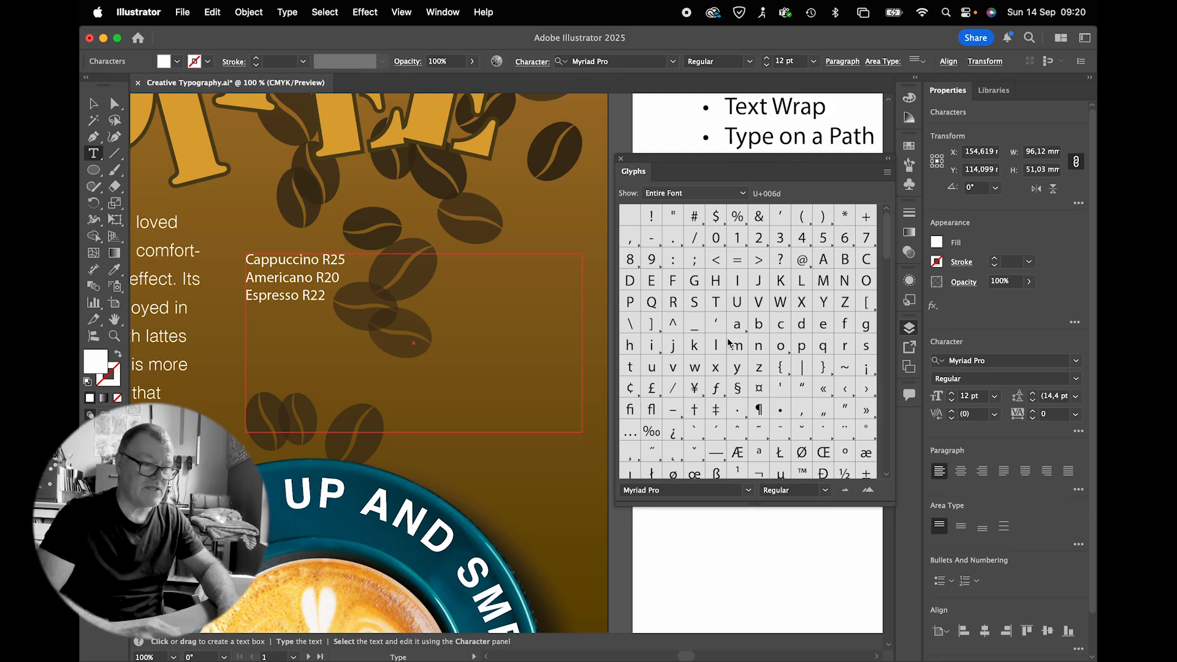
Browse the Wingdings glyphs and insert the sun-shaped glyph before Cappuccino.
click(675, 490)
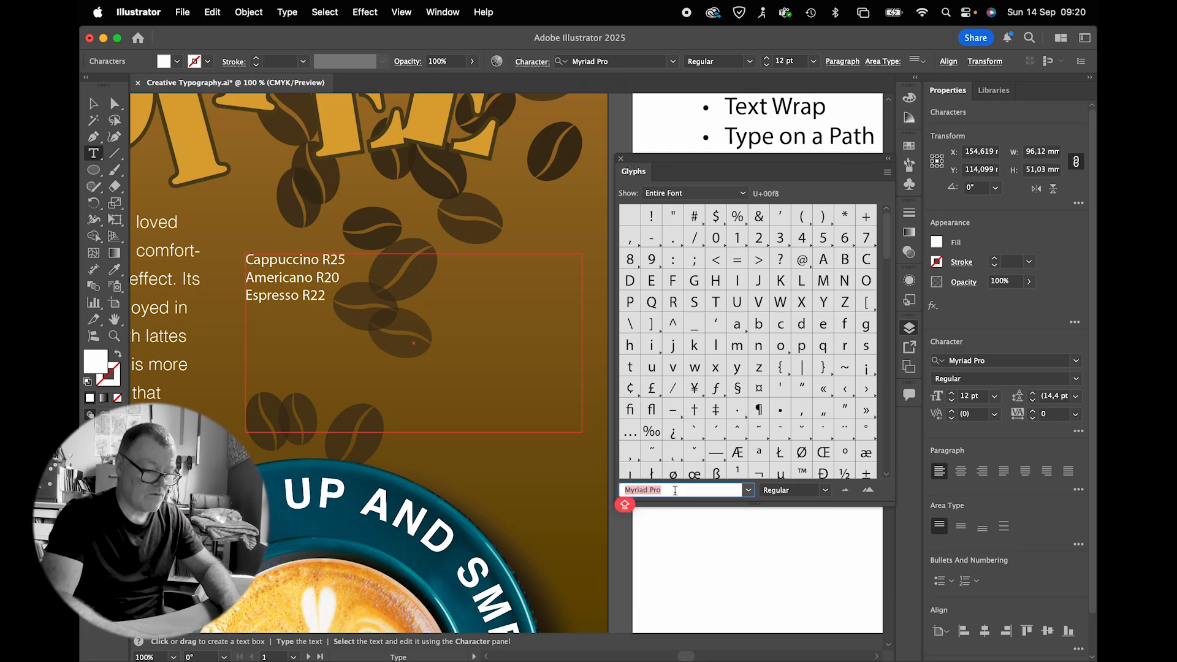
text(Webdings)
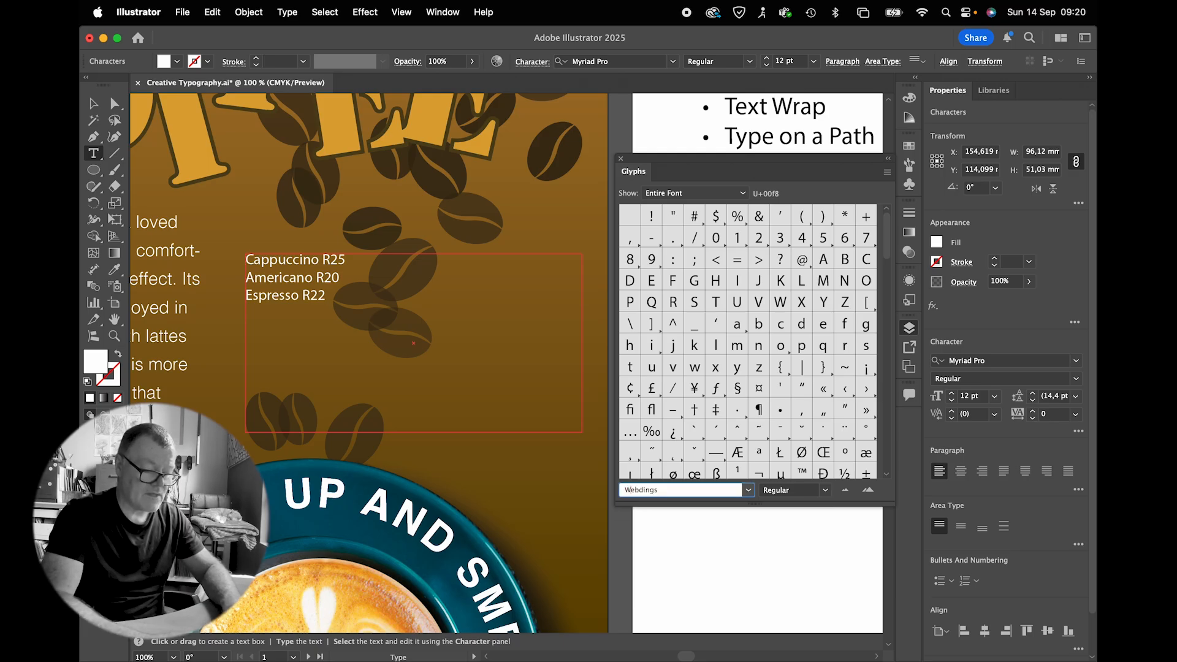
key(Return)
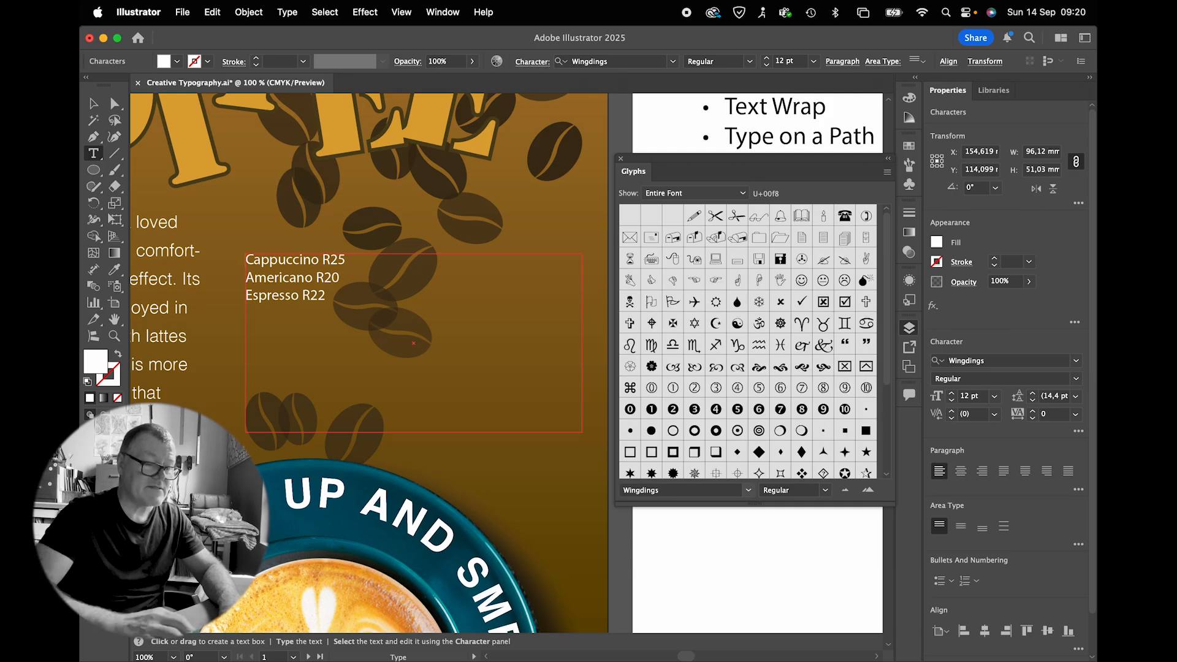
scroll(763, 387, down, 4)
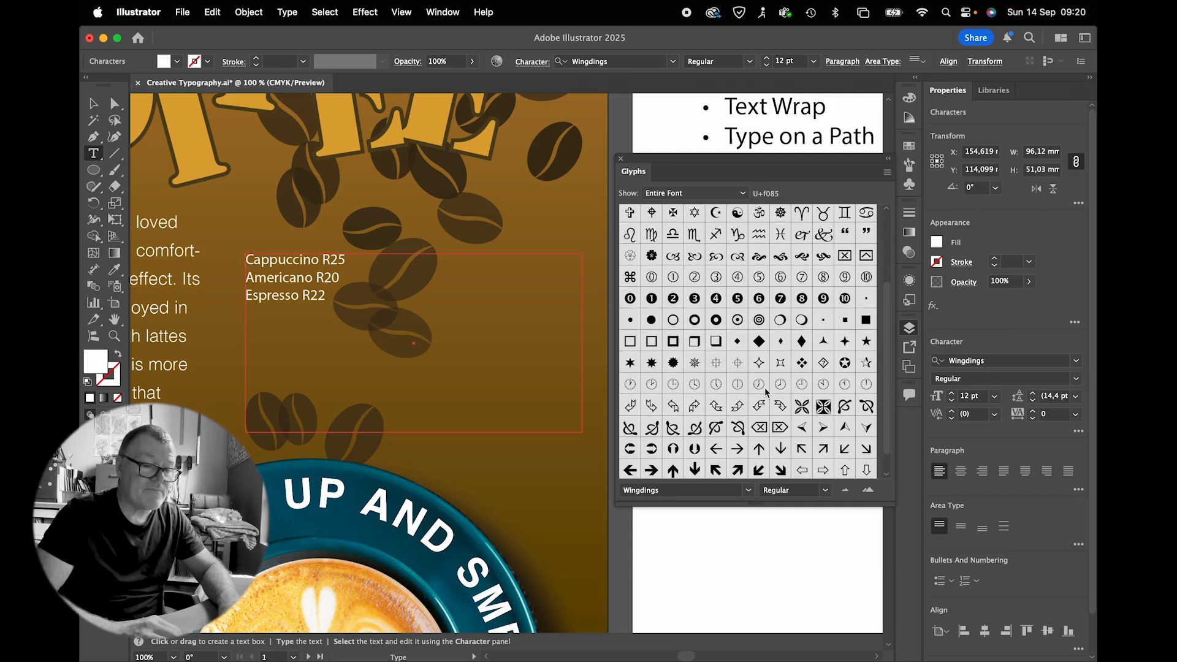
scroll(764, 387, down, 2)
scroll(763, 388, up, 2)
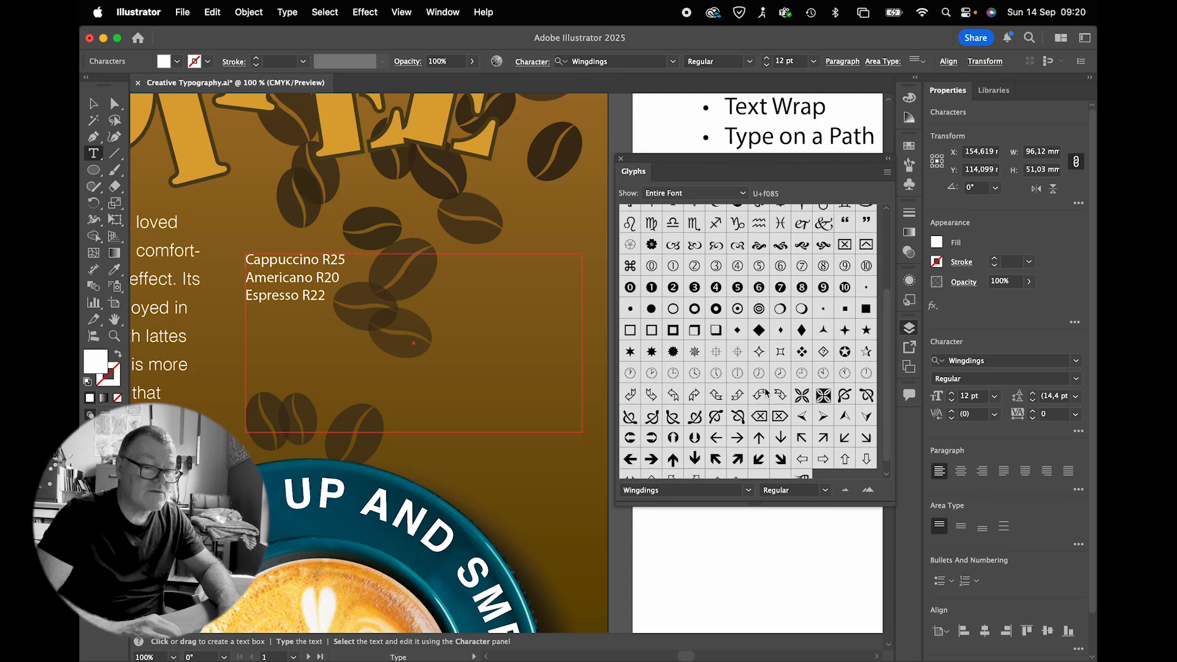
scroll(764, 388, up, 4)
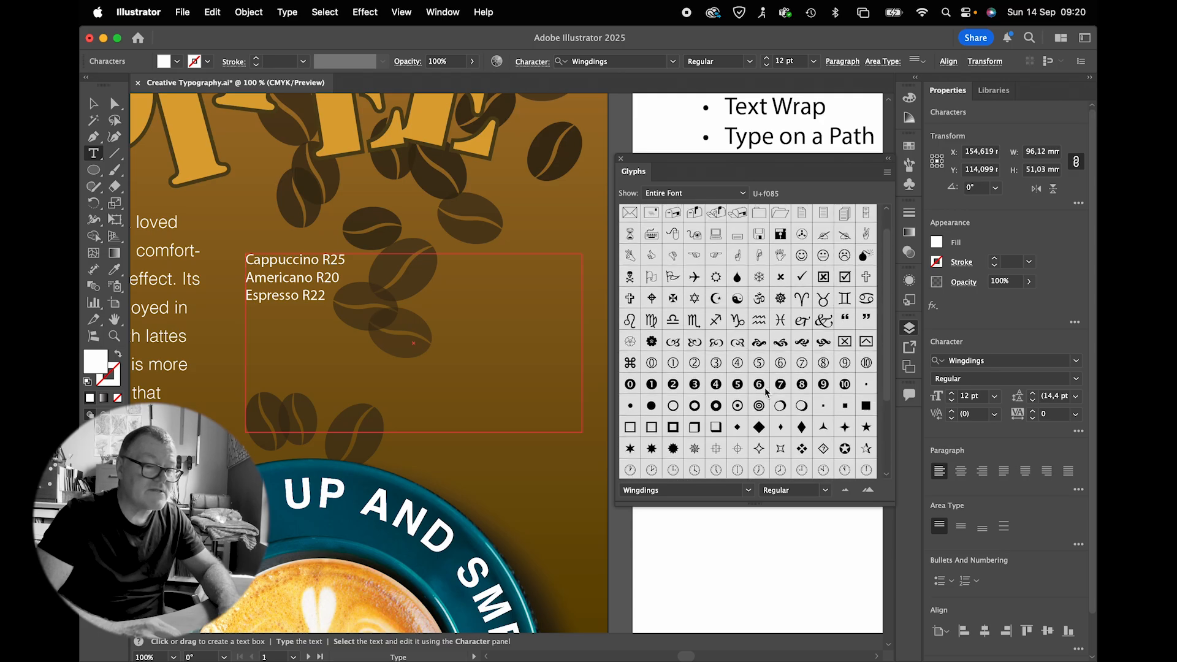
double_click(716, 279)
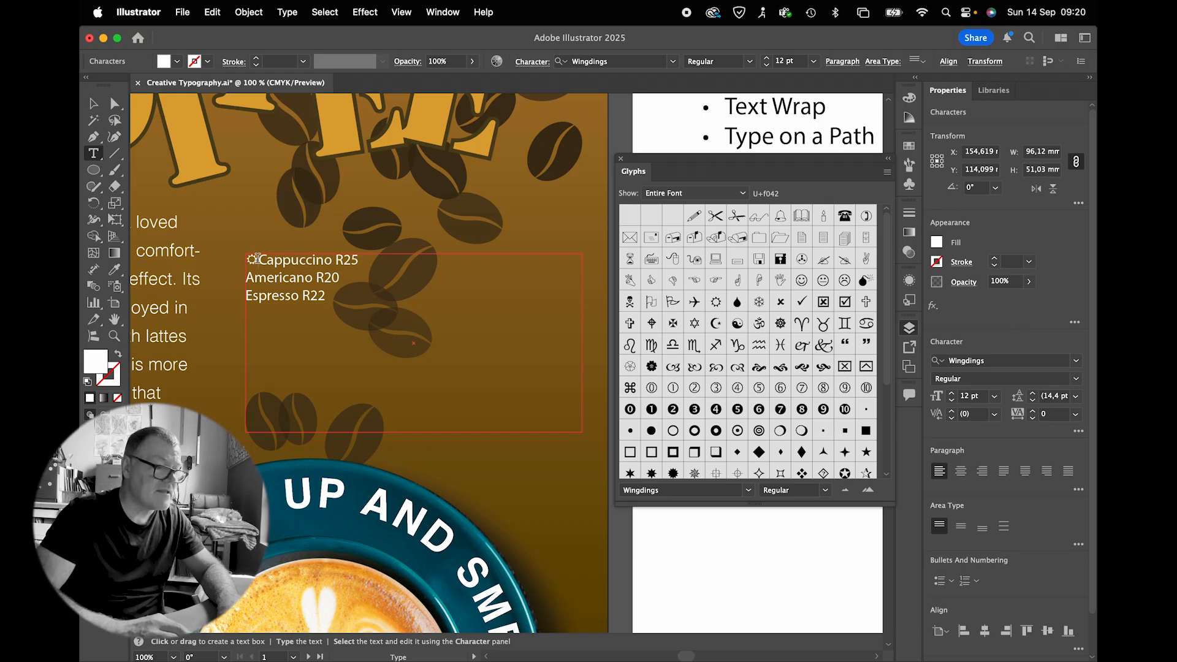
Set the size of the sun glyph before Cappuccino to 20 pt.
drag(258, 260, 246, 260)
click(785, 62)
text(20)
key(Return)
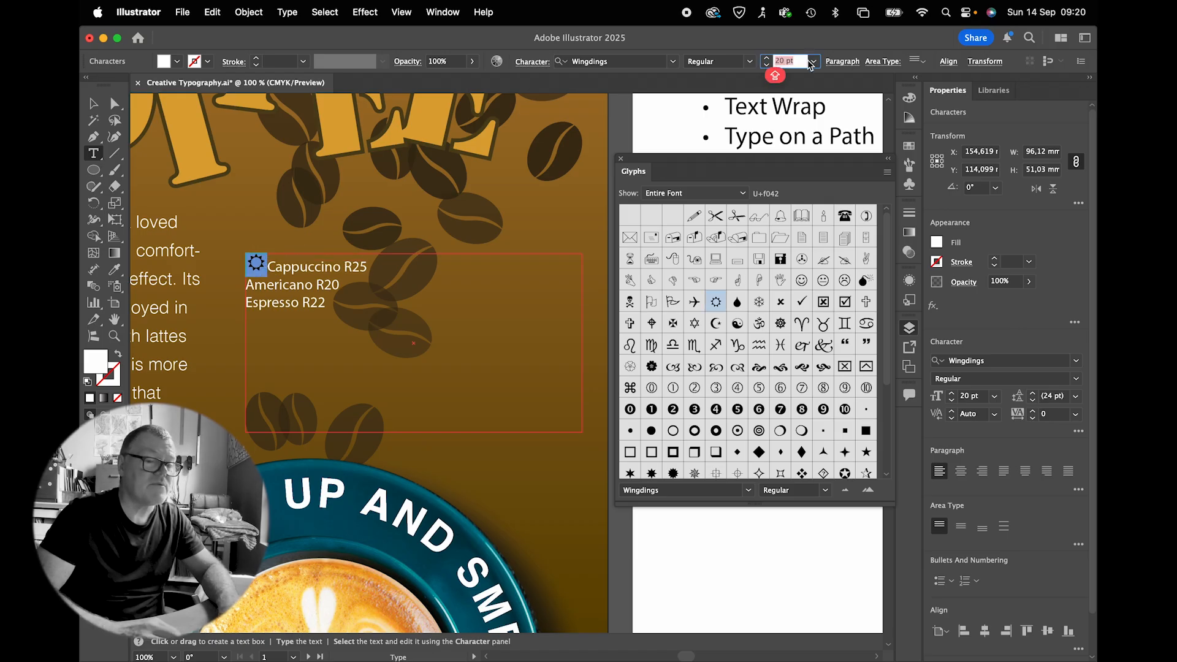
click(285, 266)
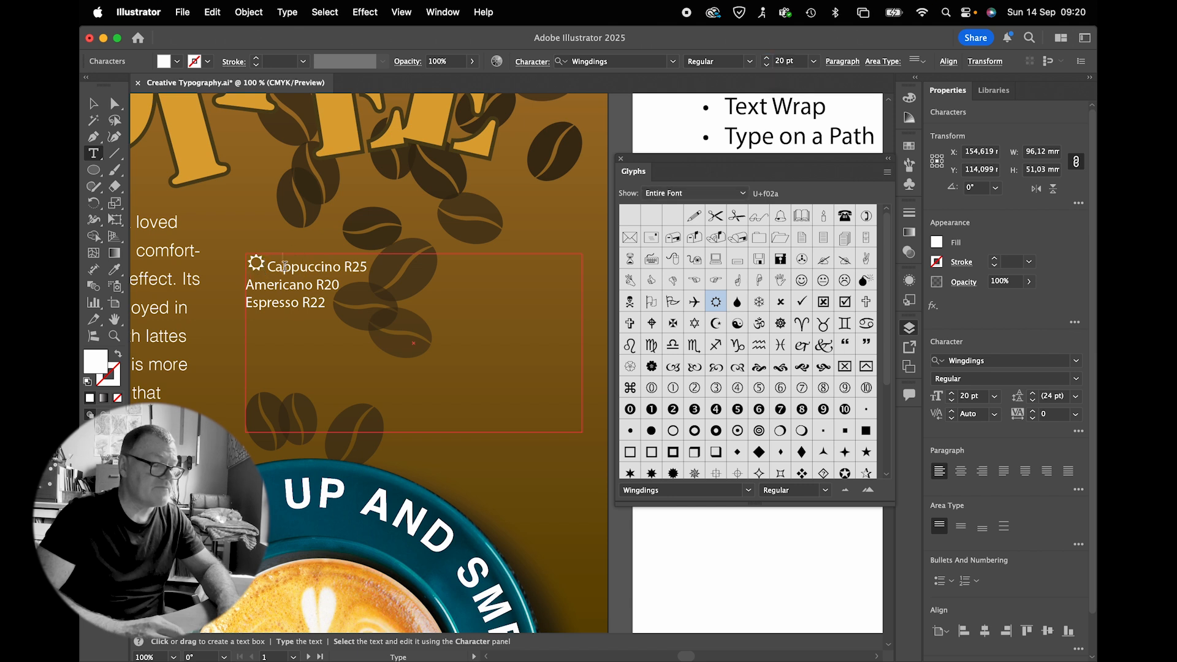
Copy the sun glyph to the start of the Americano and Espresso lines.
double_click(255, 263)
key(super+c)
click(247, 264)
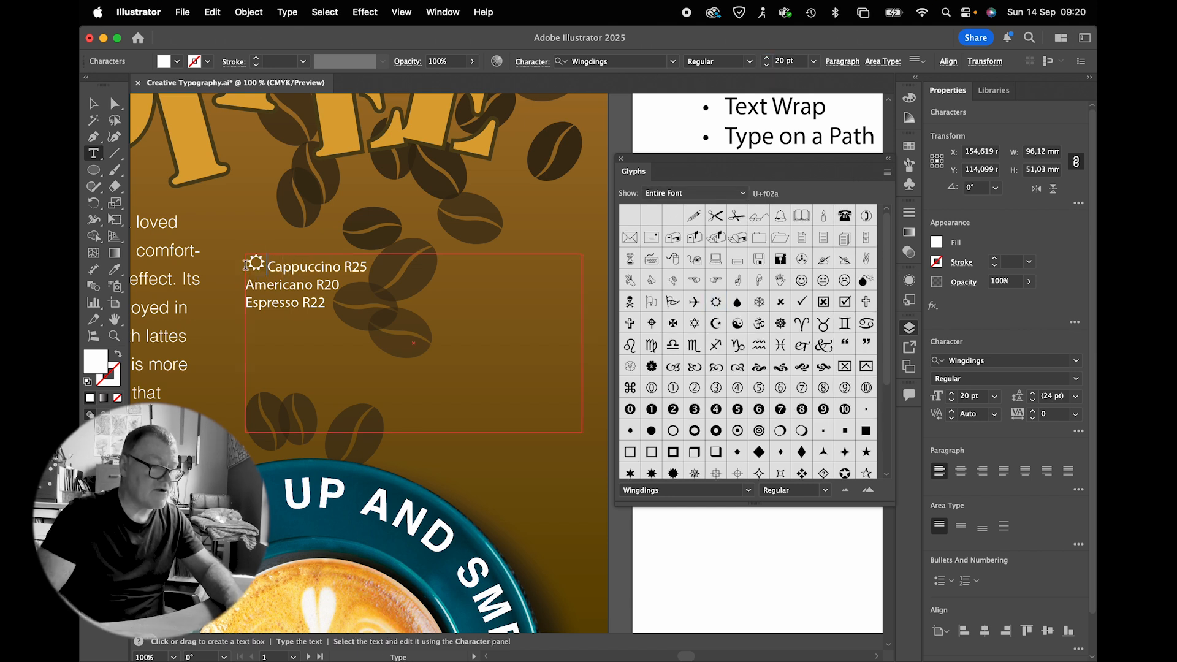
click(246, 284)
key(super+v)
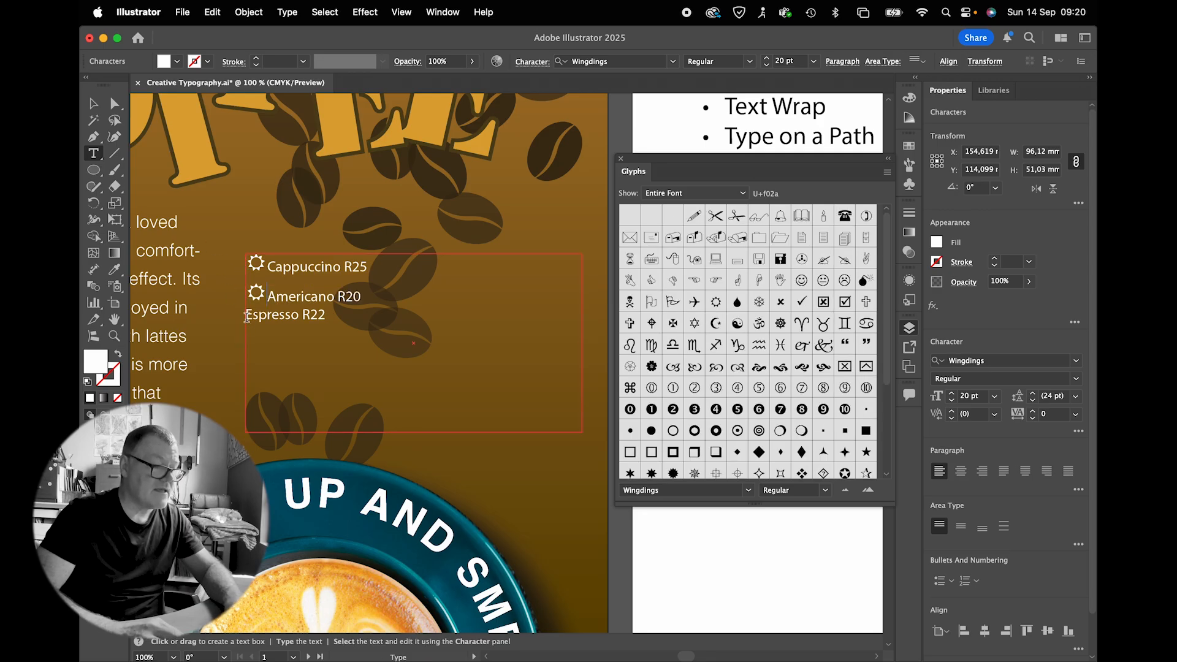
click(246, 313)
key(super+v)
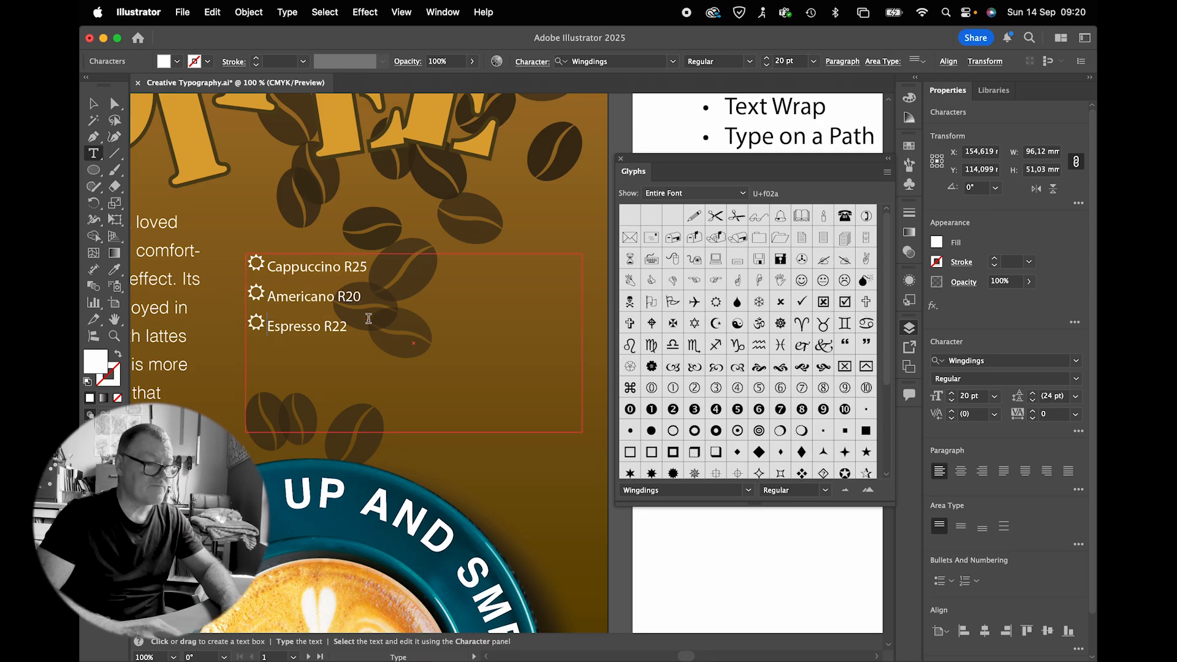
Set the baseline shift of the text "Cappuccino R25" to 3 pt, leaving out its glyph.
click(309, 270)
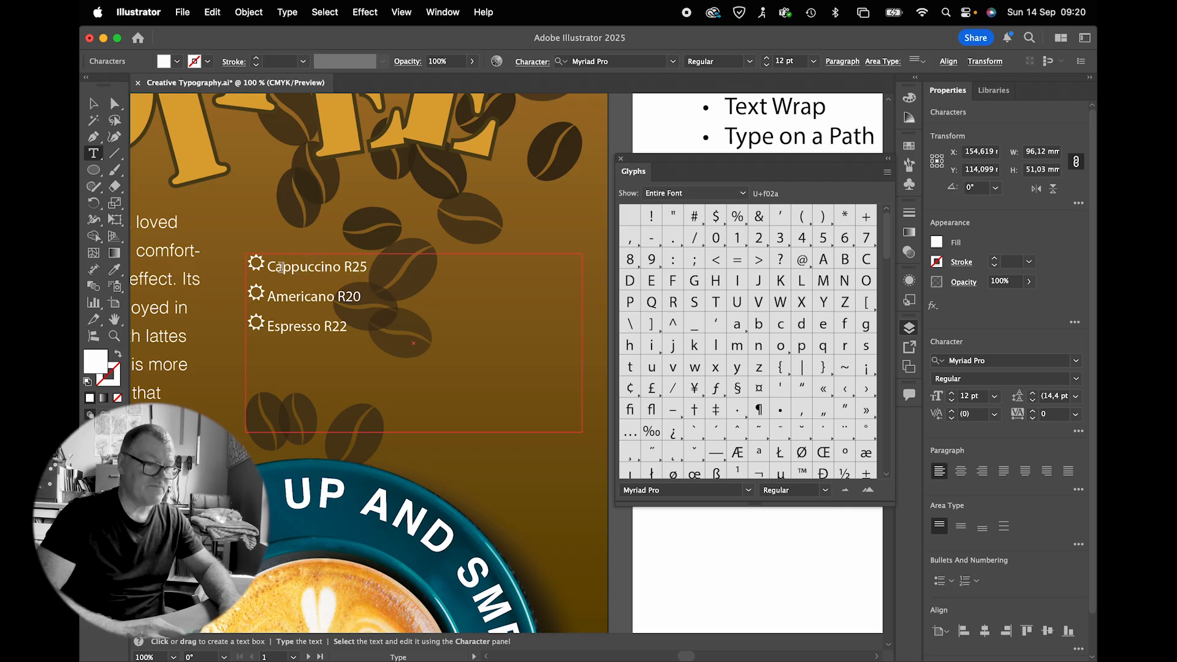
drag(268, 266, 376, 266)
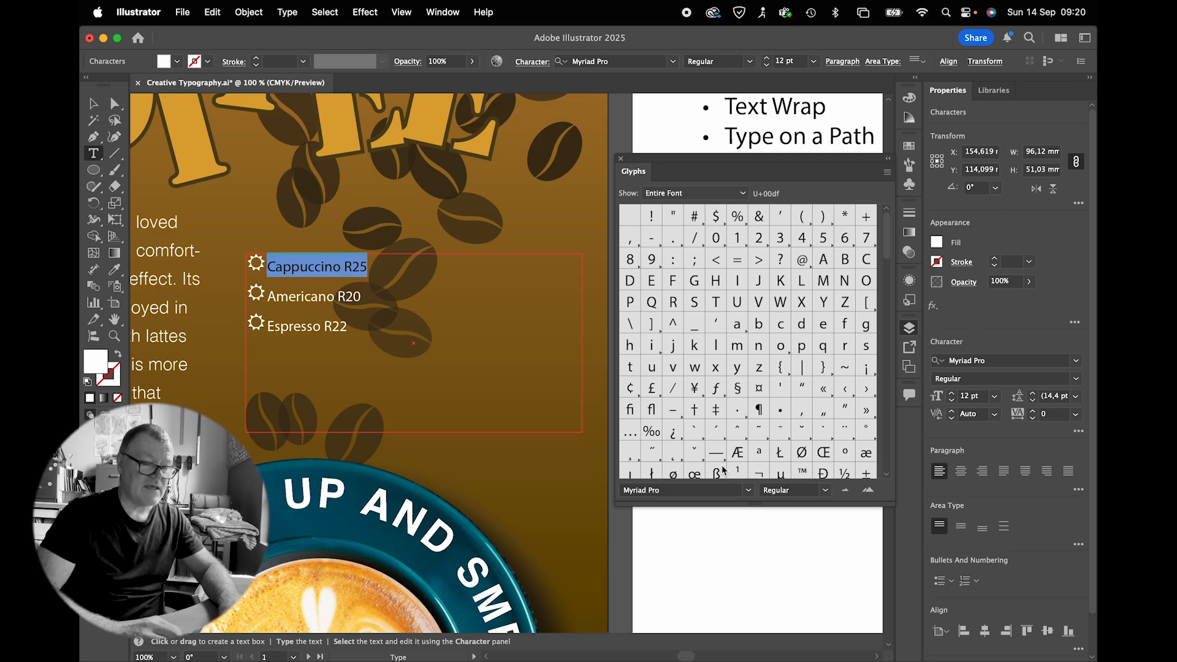
click(1079, 431)
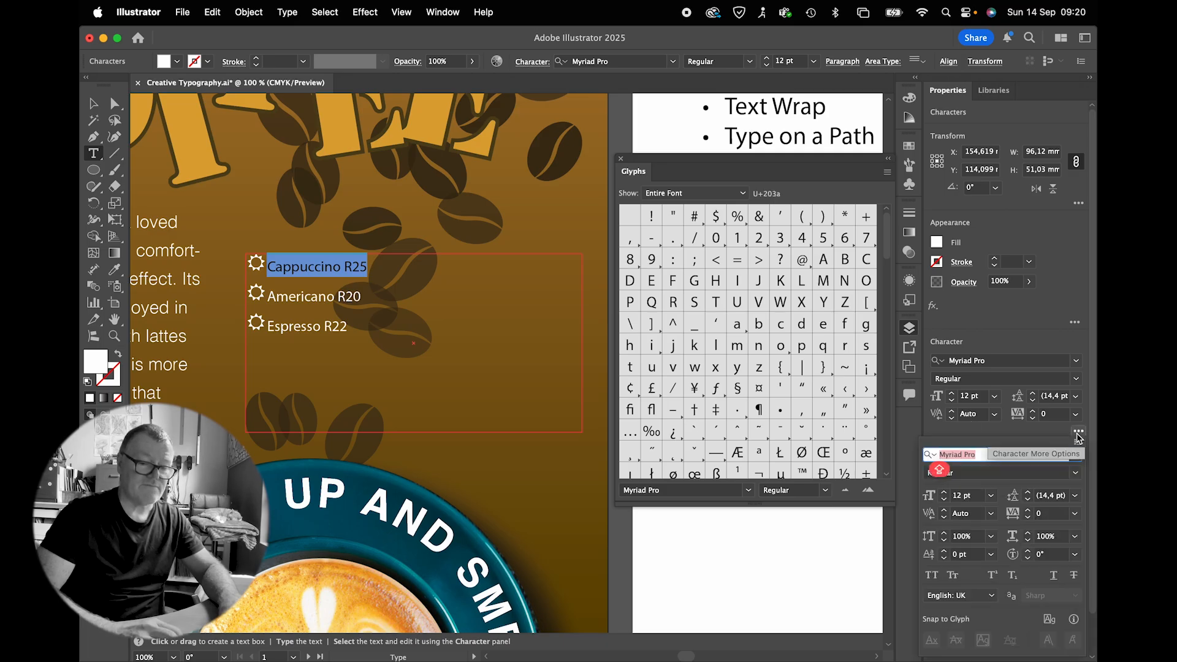
click(963, 554)
text(3)
key(Return)
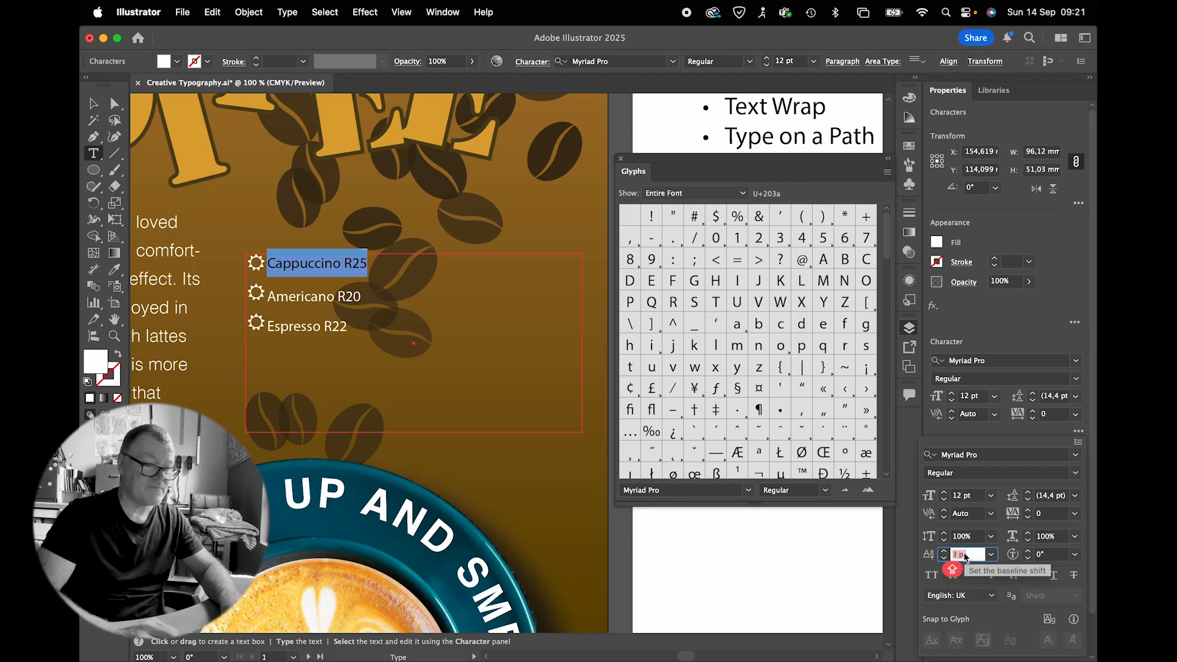
Increase the font size of the text "Cappuccino R25" to 20 pt.
click(966, 496)
key(Up)
key(Up)
key(Up)
key(Up)
key(Up)
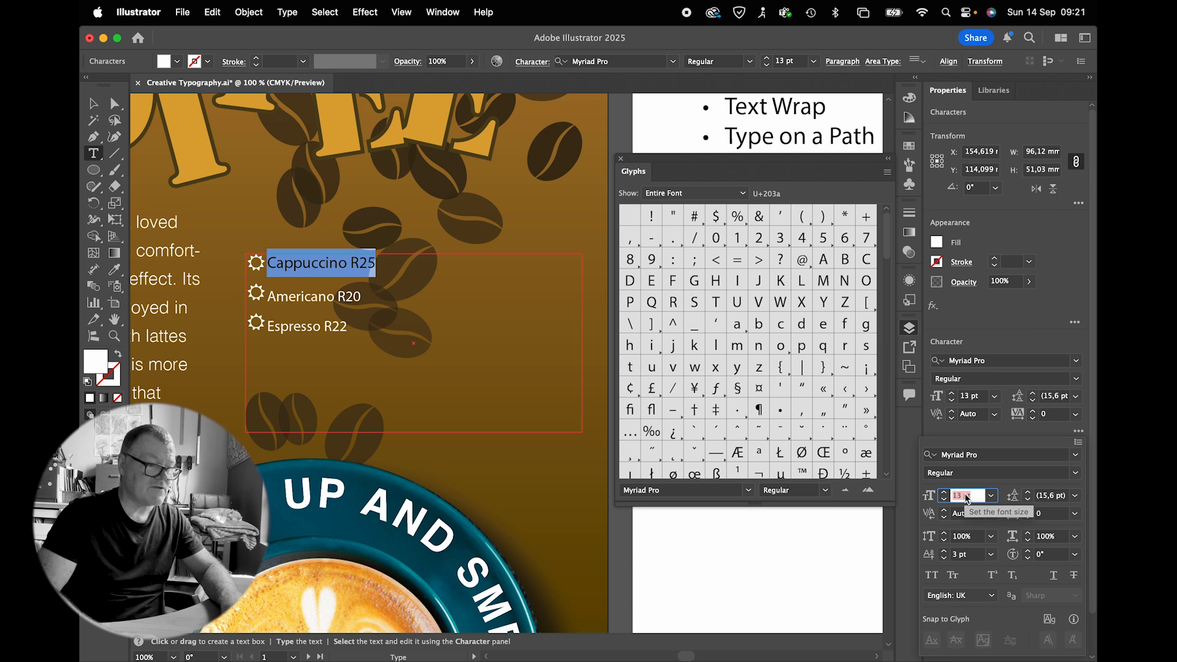
key(Up)
key(Up)
key(Up)
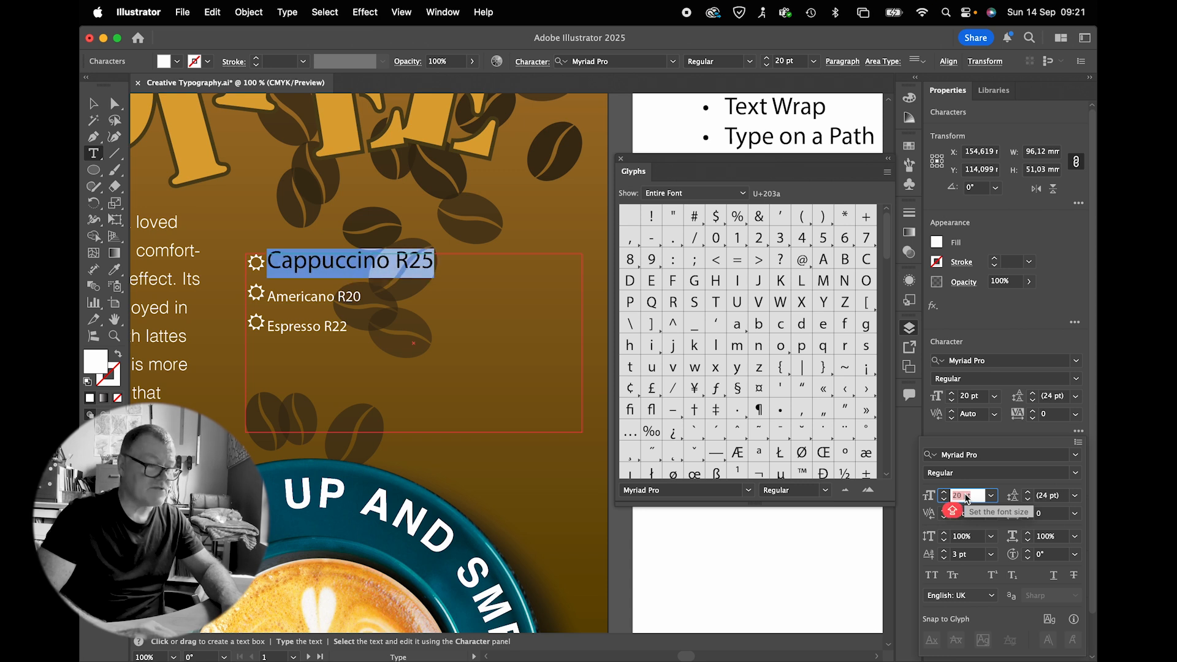
Reduce the baseline shift of the text "Cappuccino R25" to 1 pt.
click(966, 555)
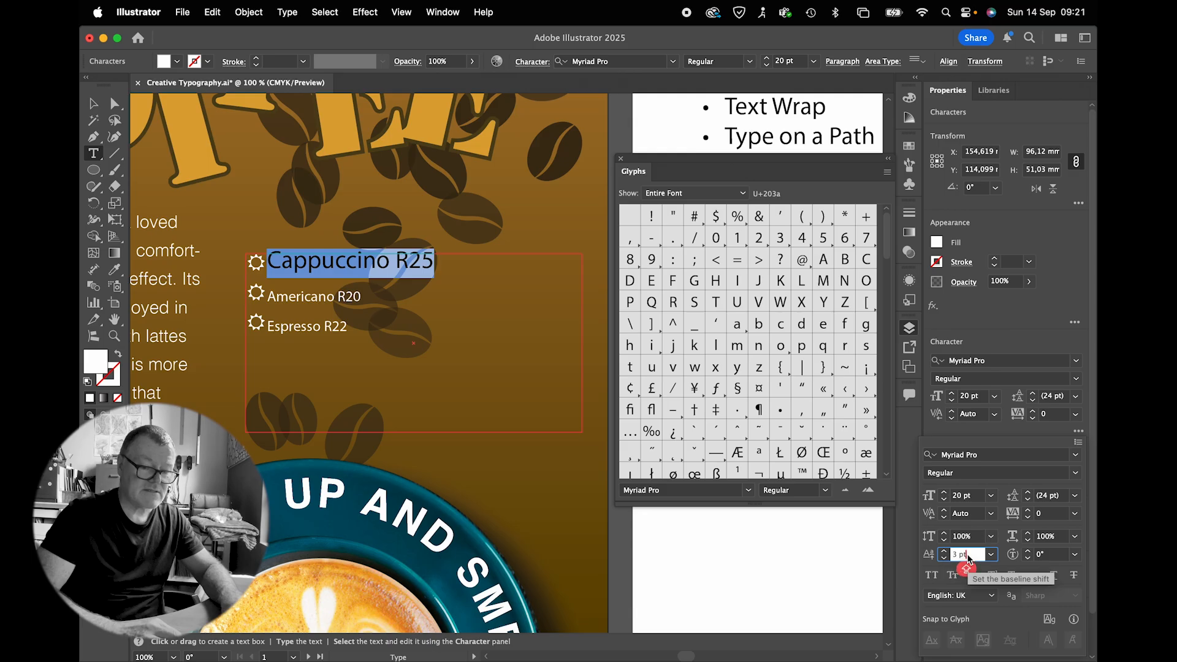
key(Down)
key(Down)
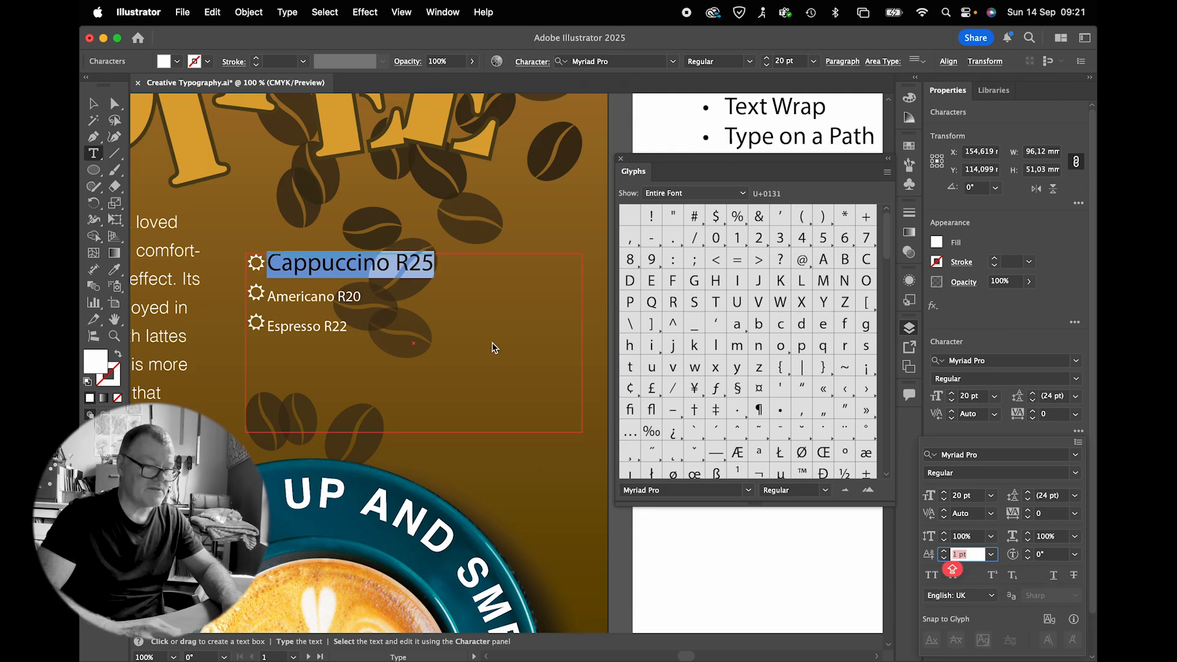
click(437, 269)
click(420, 268)
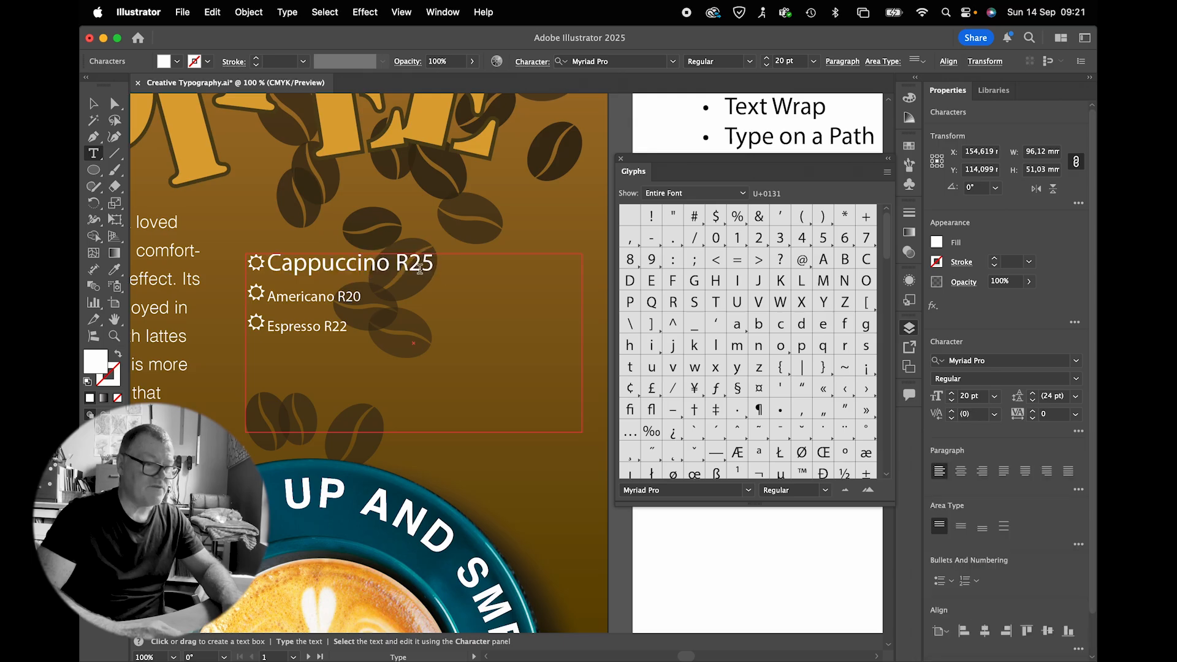
Insert three tabs between Cappuccino and its price R25.
click(387, 263)
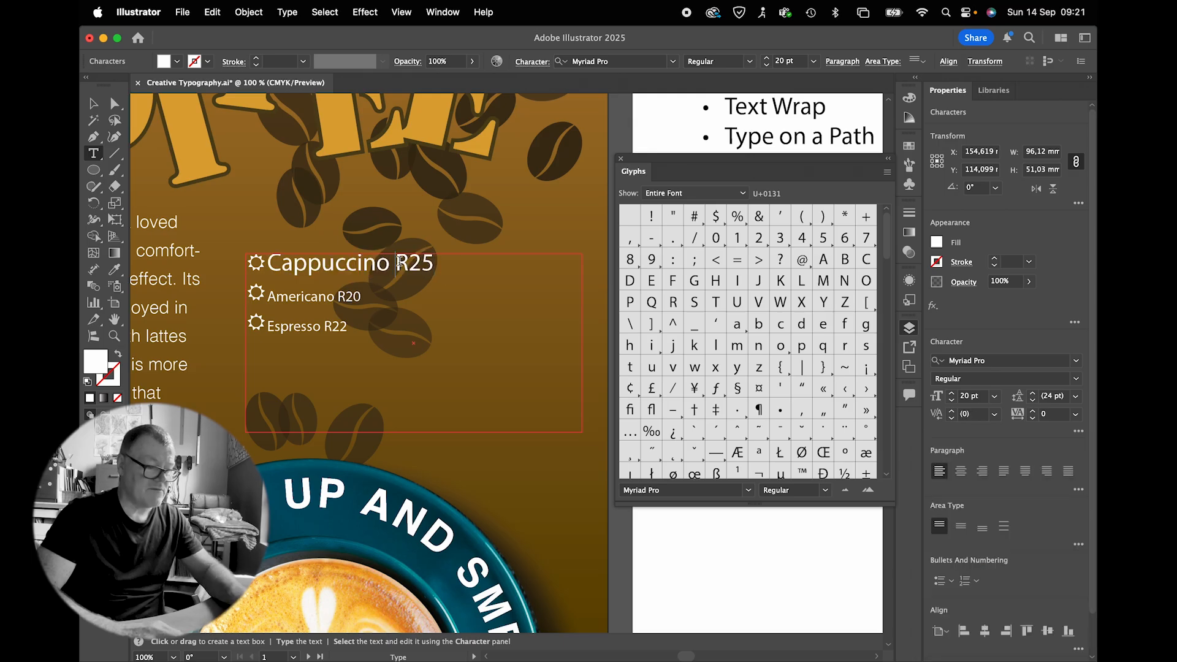
key(Tab)
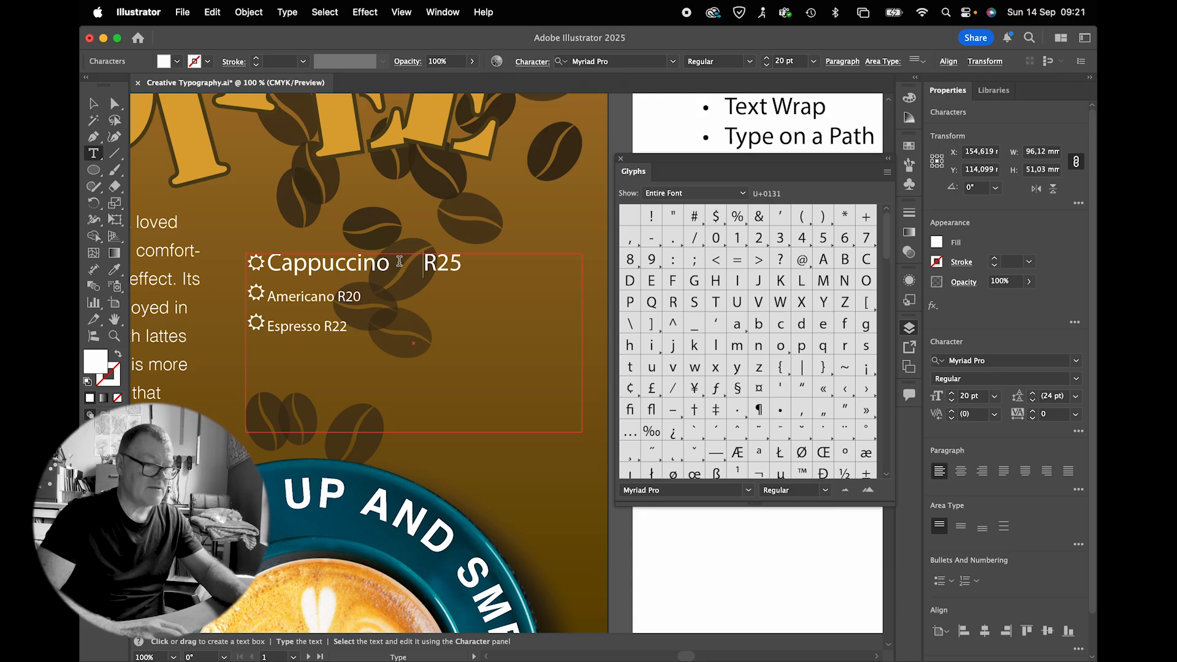
key(Tab)
key(Tab)
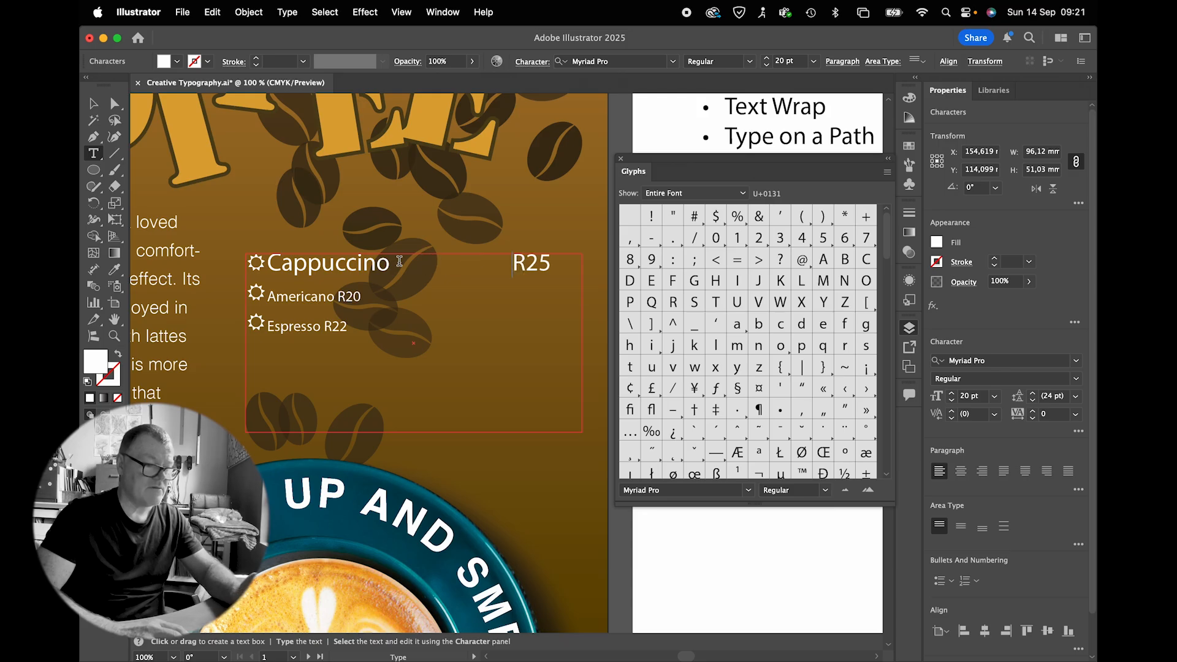
key(BackSpace)
key(Tab)
Set the font size of the R in the Cappuccino price to 13 pt.
click(526, 262)
drag(518, 261, 511, 262)
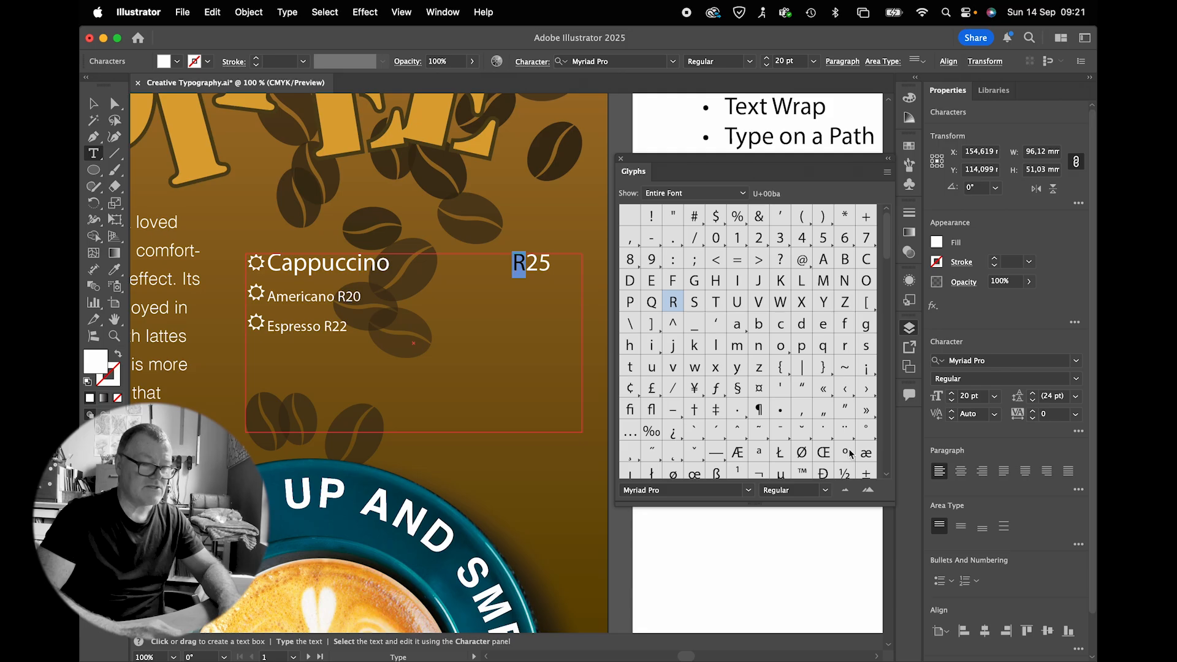
click(972, 397)
text(10)
key(Return)
key(Up)
key(Up)
key(Up)
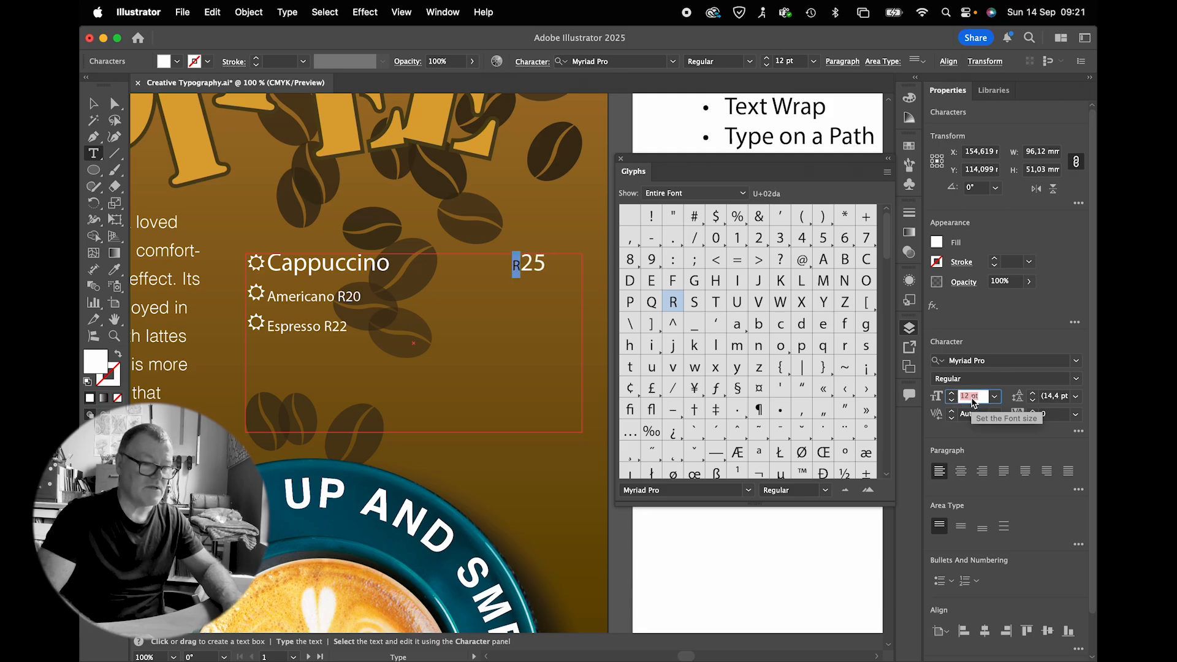
Raise the baseline shift of the R in the Cappuccino price to 6 pt and deselect it.
click(1079, 431)
click(965, 558)
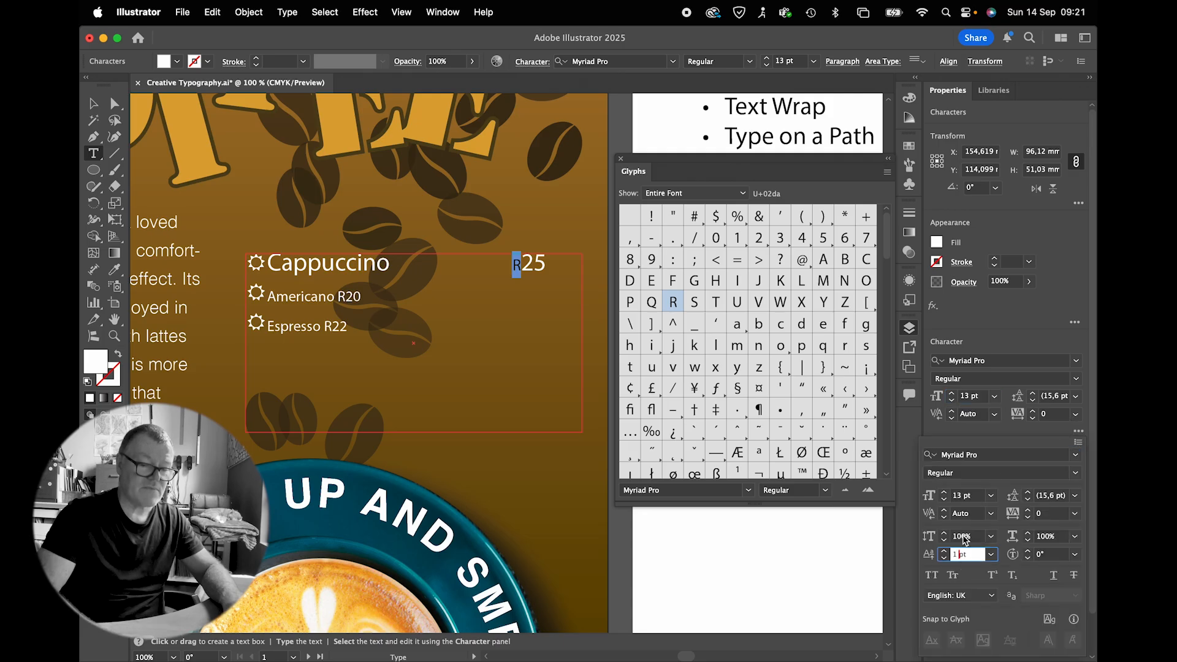
key(Up)
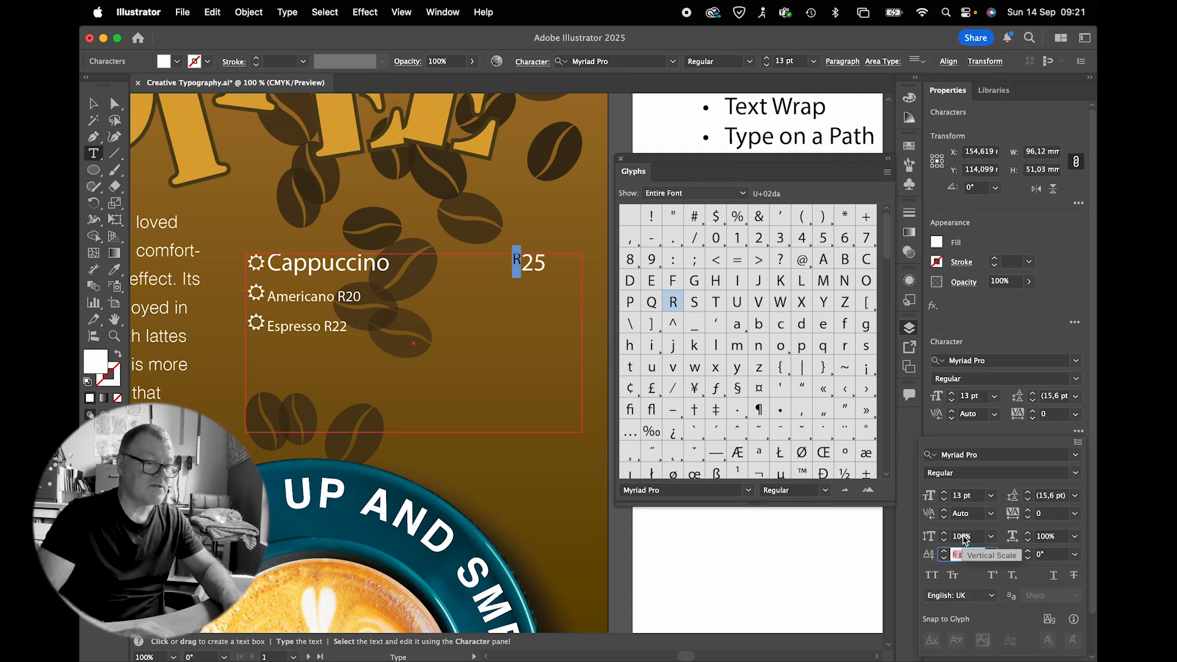
click(340, 261)
click(381, 257)
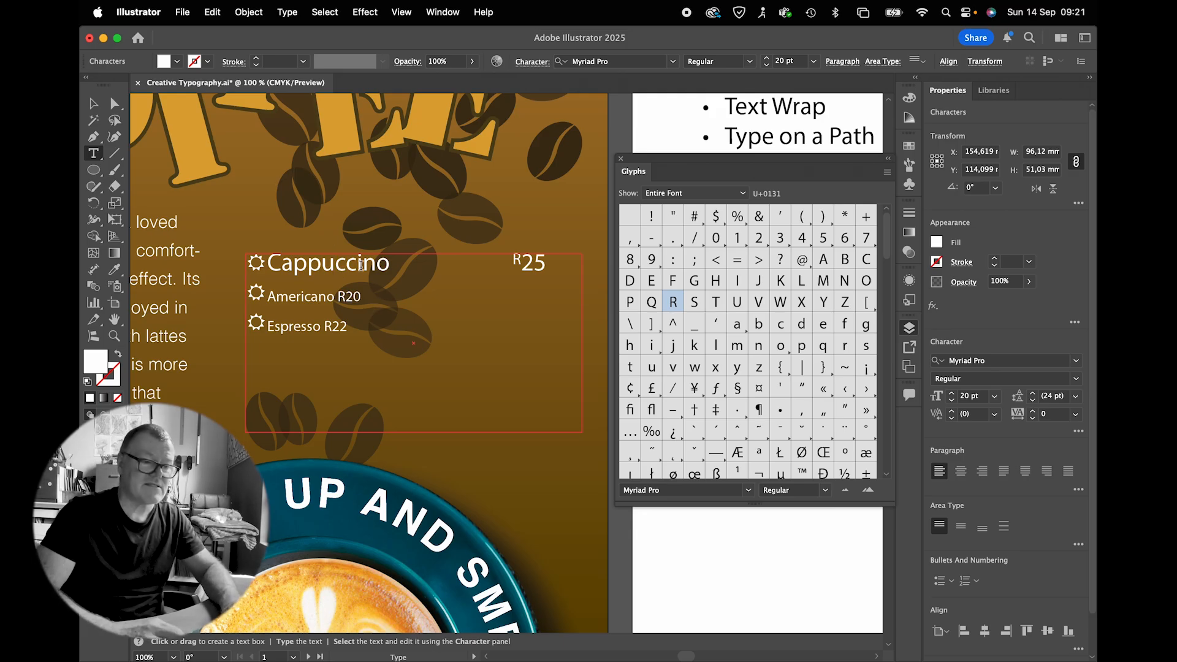
Create a character style named Sun Glyph from the sun bullet in front of Cappuccino.
click(444, 12)
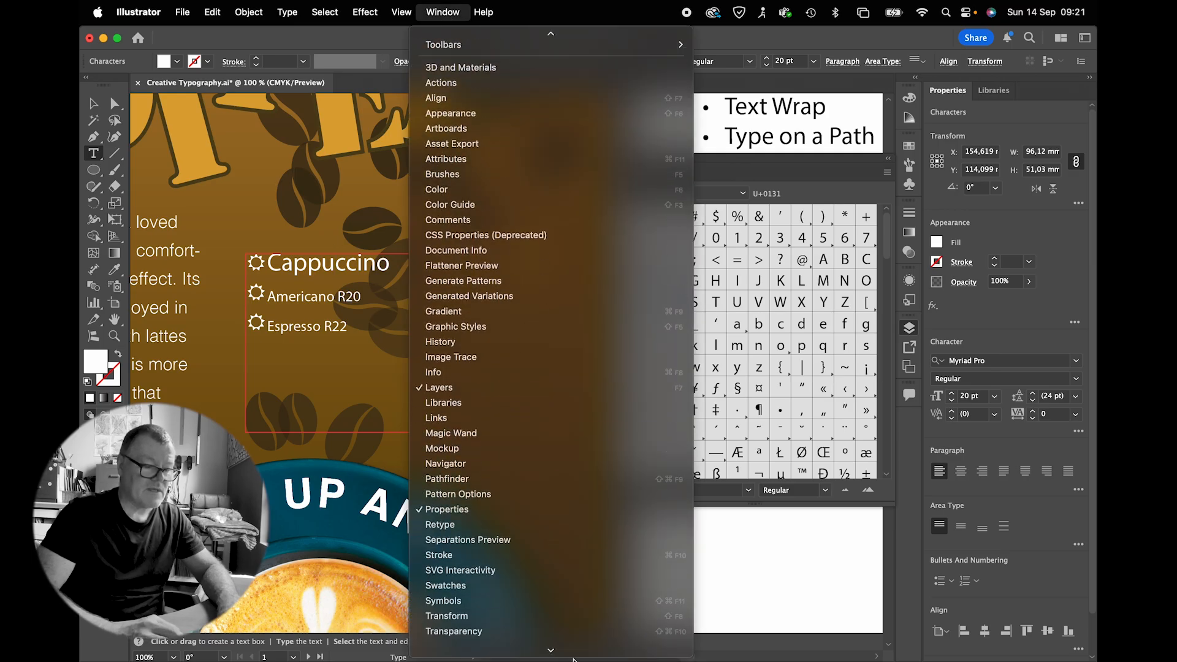
mouse_move(610, 584)
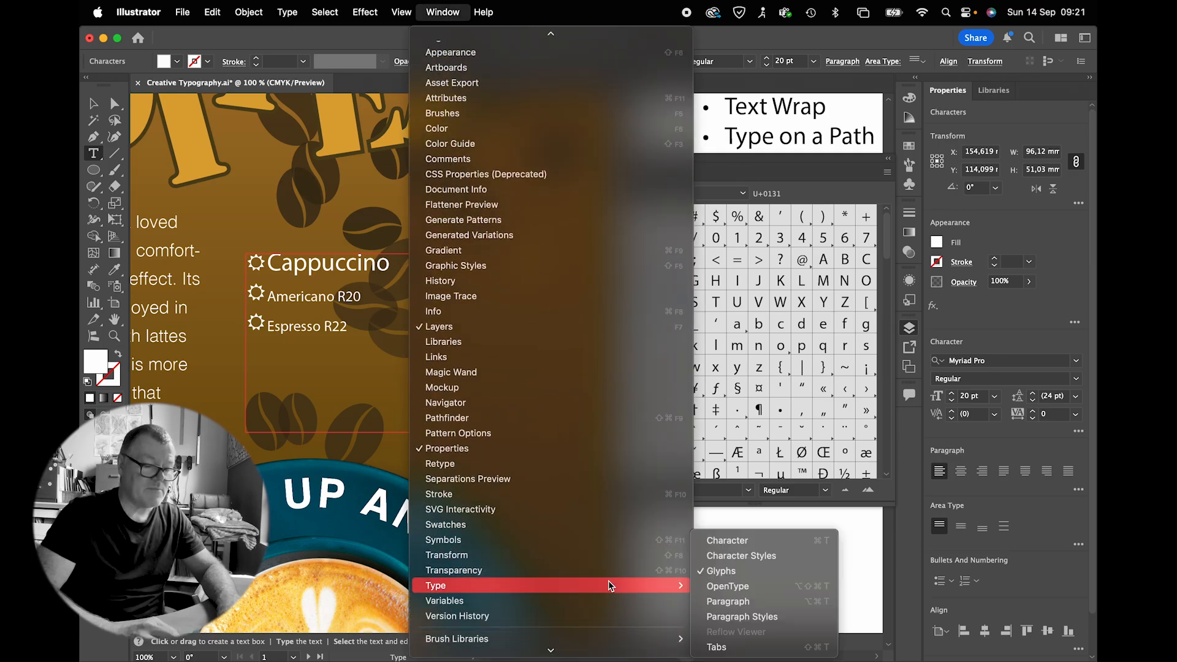
click(734, 558)
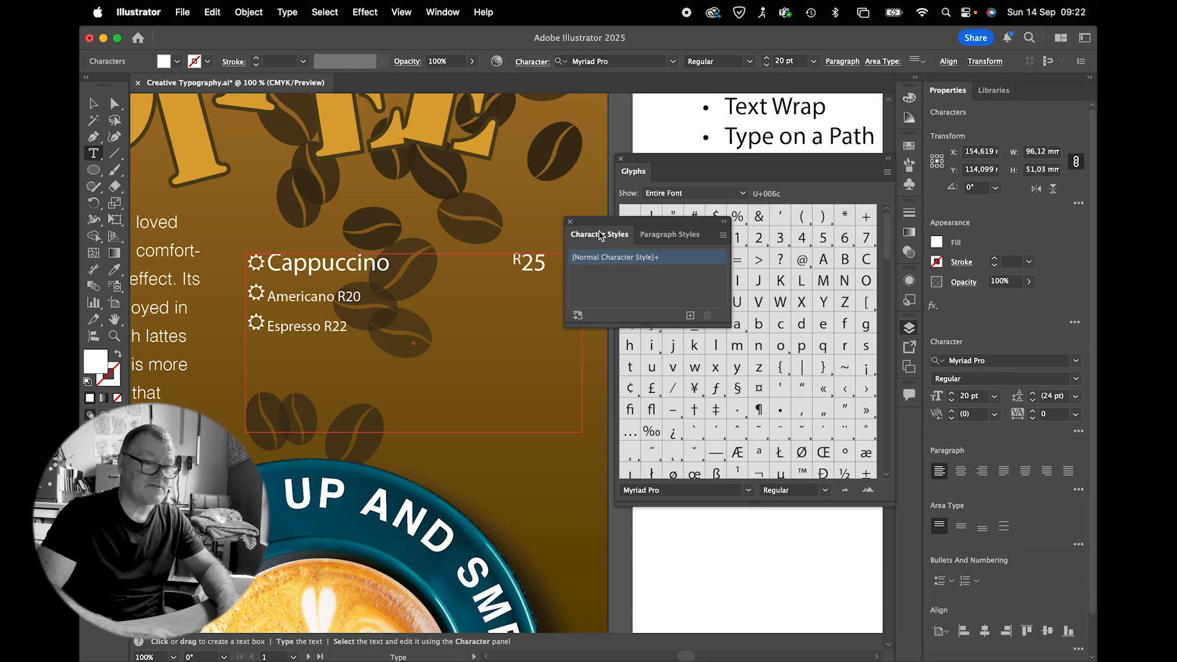
click(668, 234)
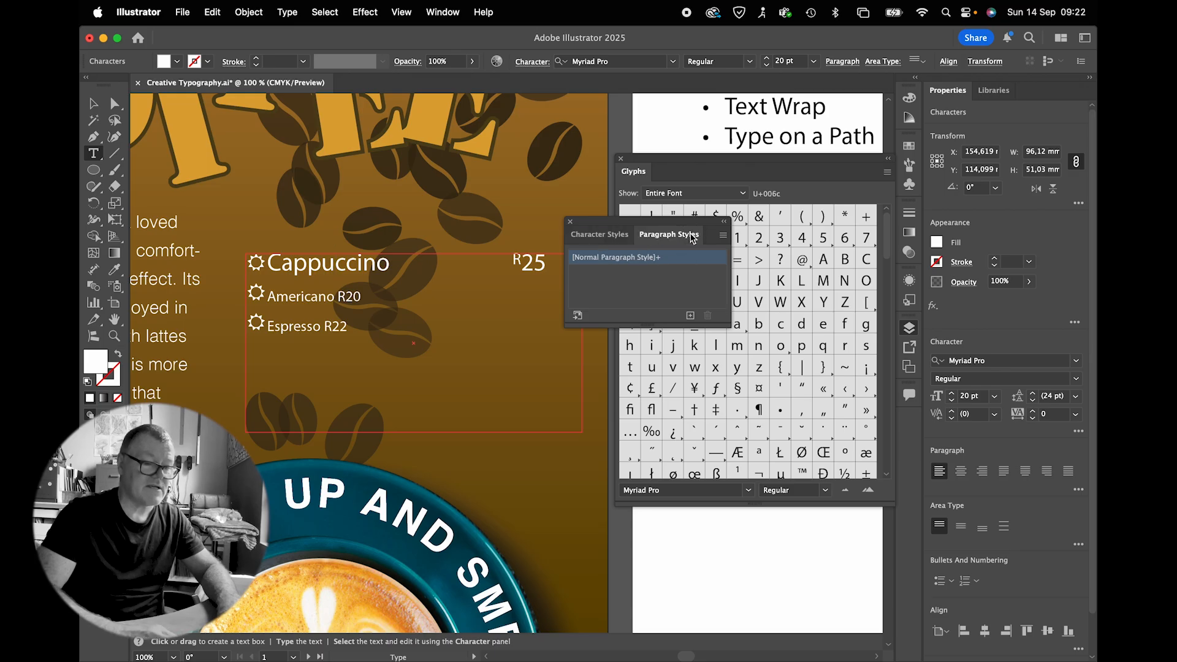
click(610, 238)
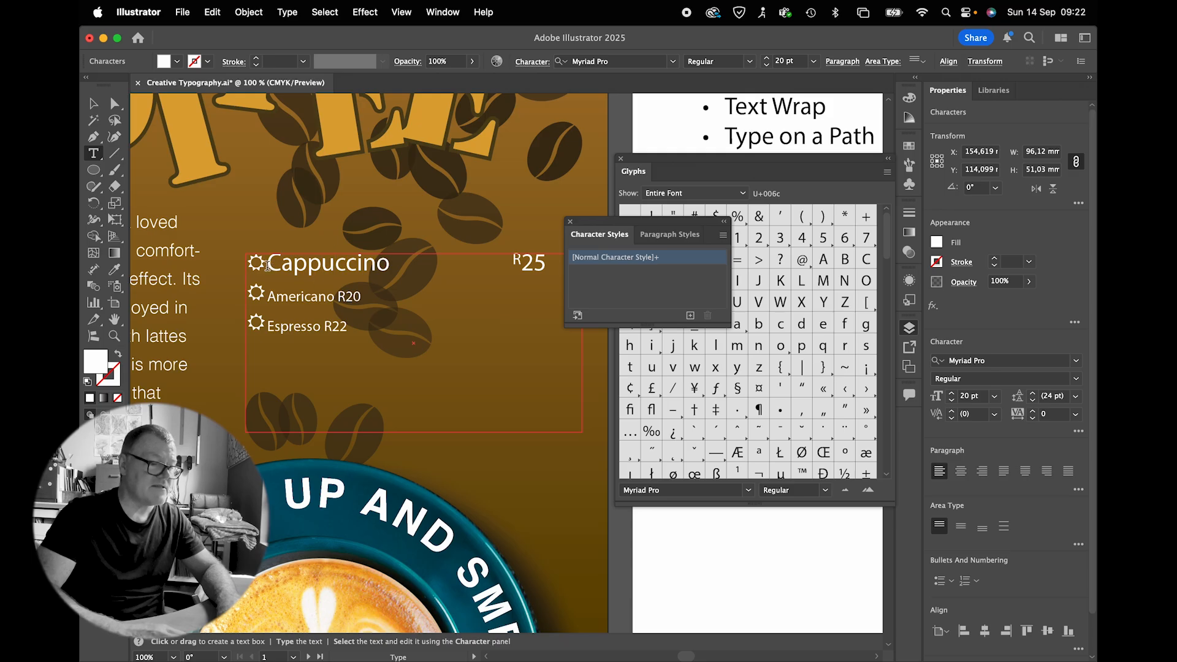
drag(267, 265, 233, 268)
click(691, 316)
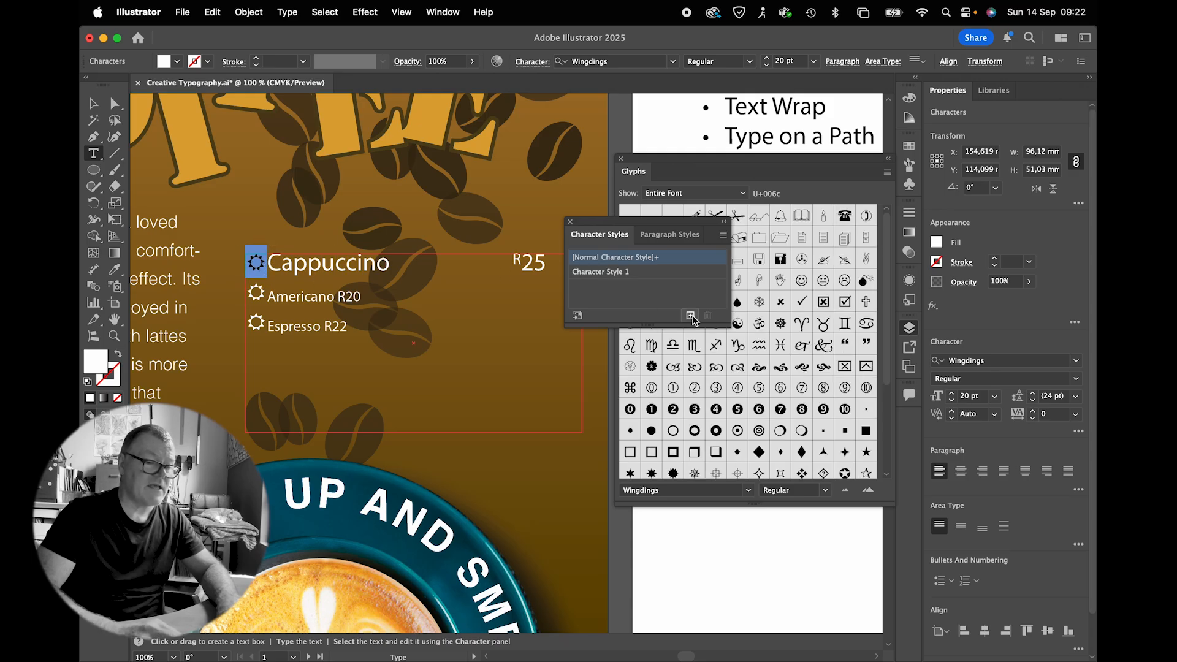
double_click(621, 273)
text(Su)
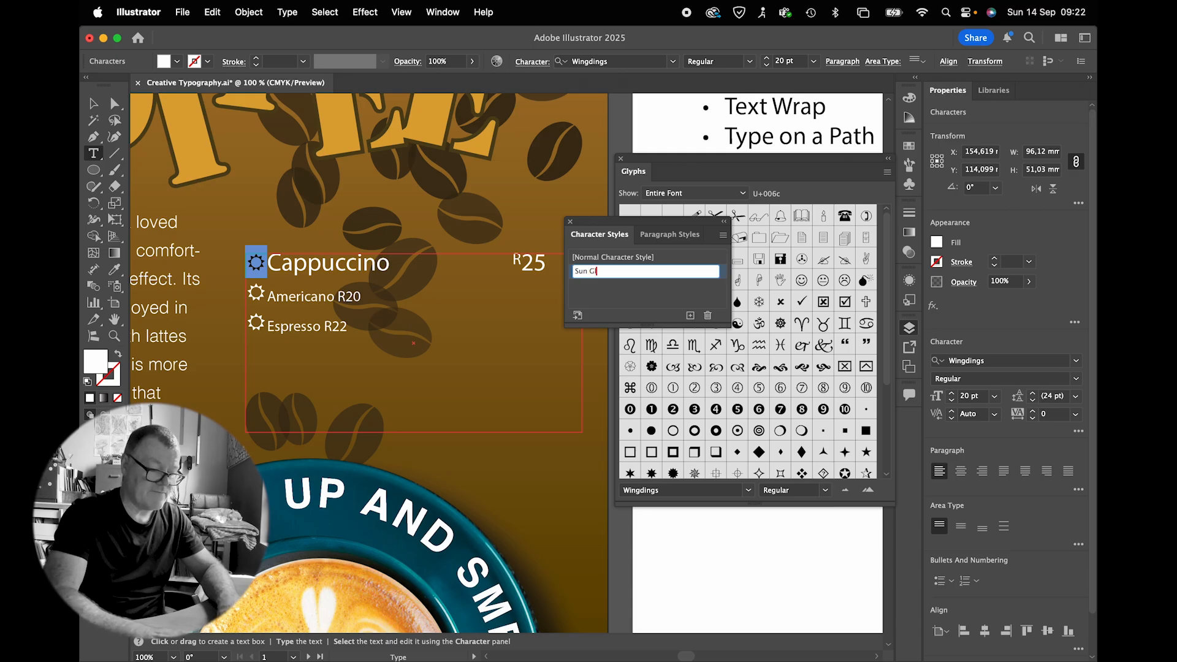
text(n Glyph)
key(Return)
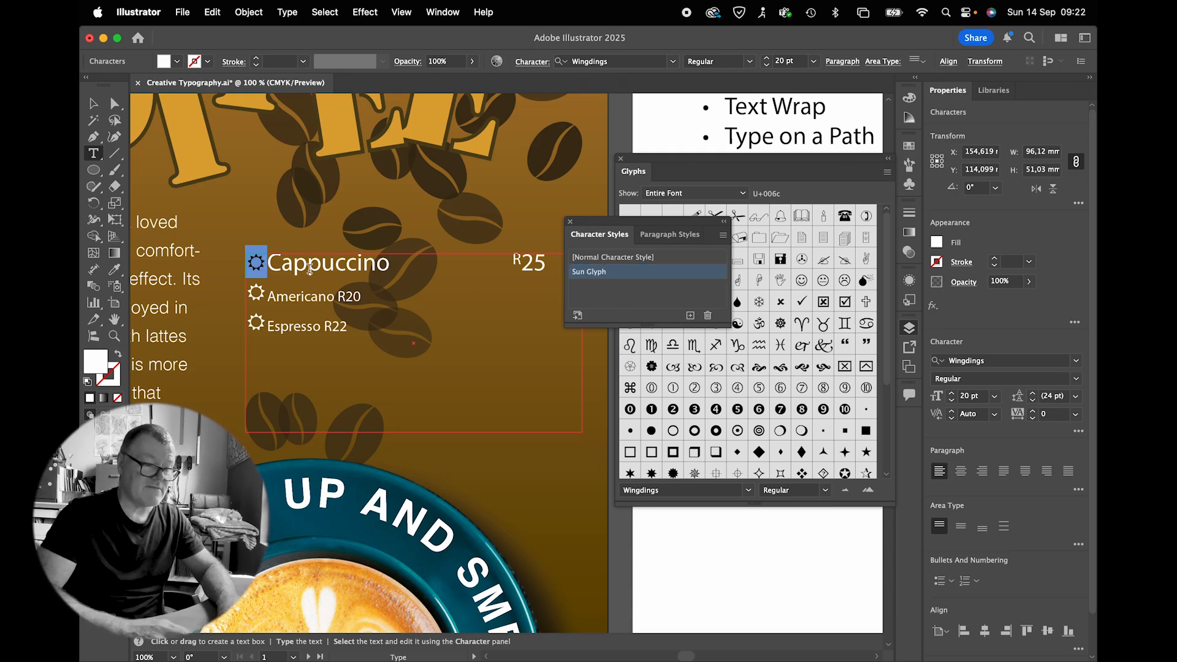
Create a character style named Menu Item from the word Cappuccino.
double_click(339, 265)
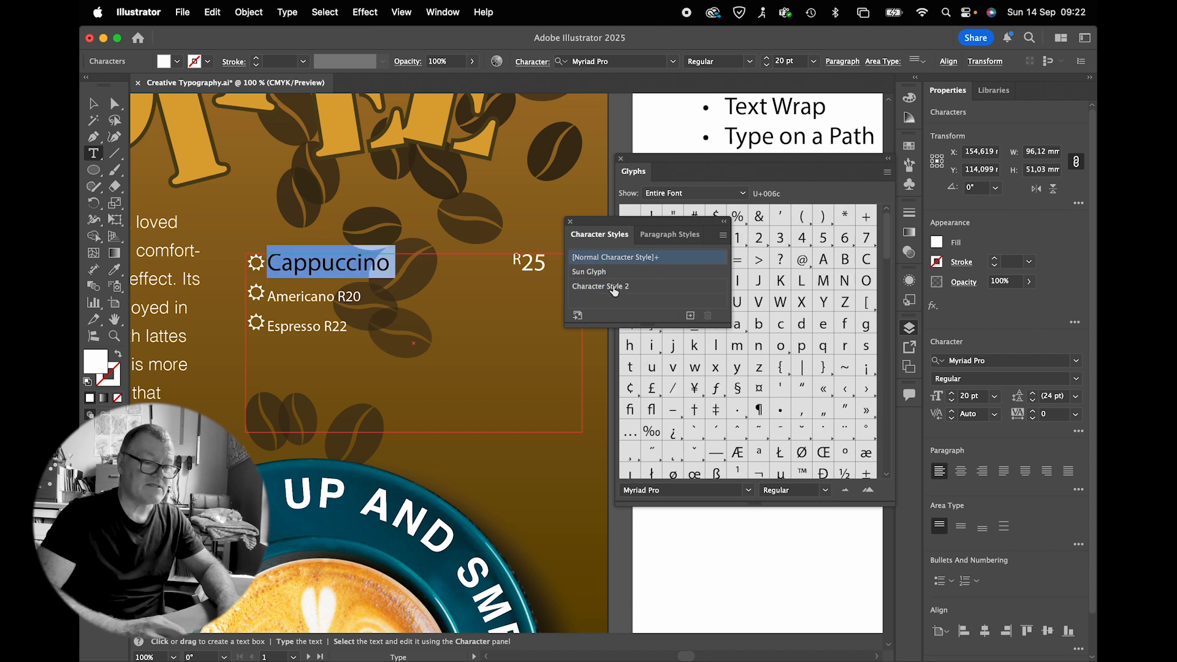
double_click(613, 288)
text(Menu Item)
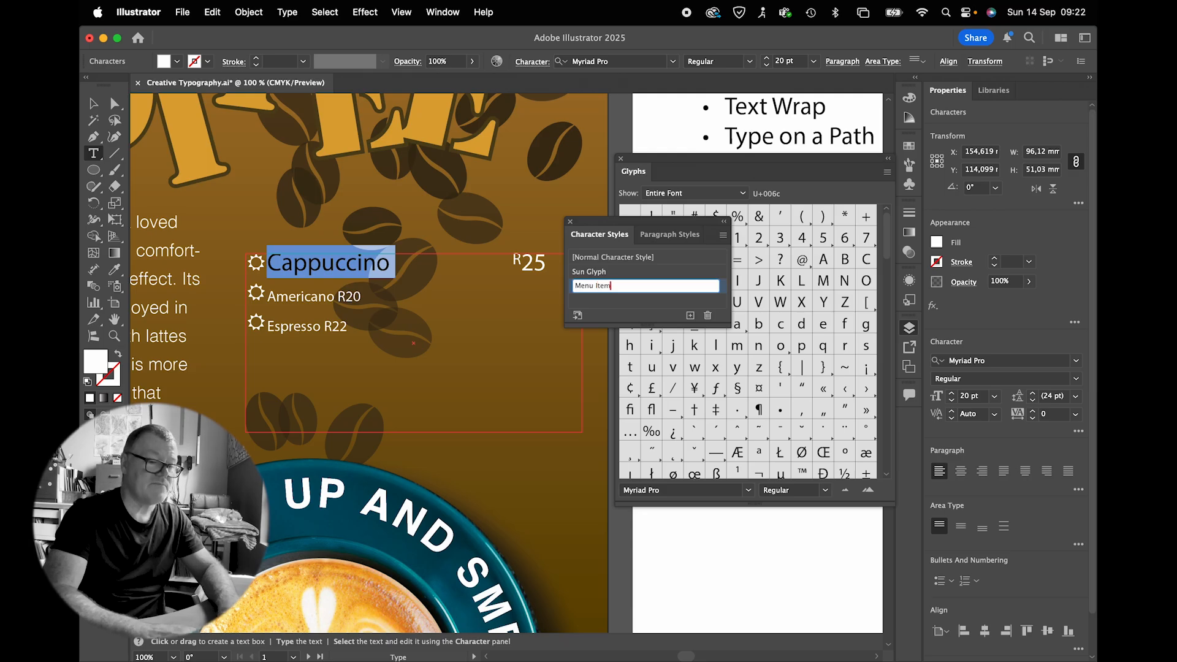
key(Return)
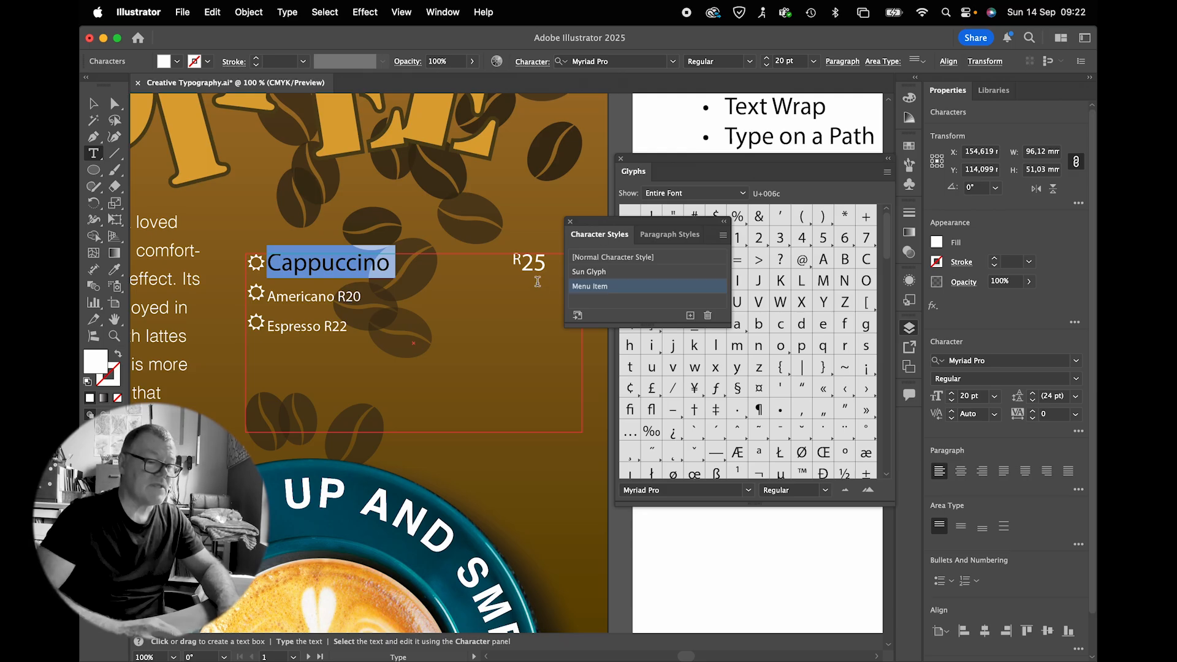
Create a character style named Rand from the small raised R in the Cappuccino price.
drag(523, 262, 514, 263)
click(689, 316)
double_click(600, 302)
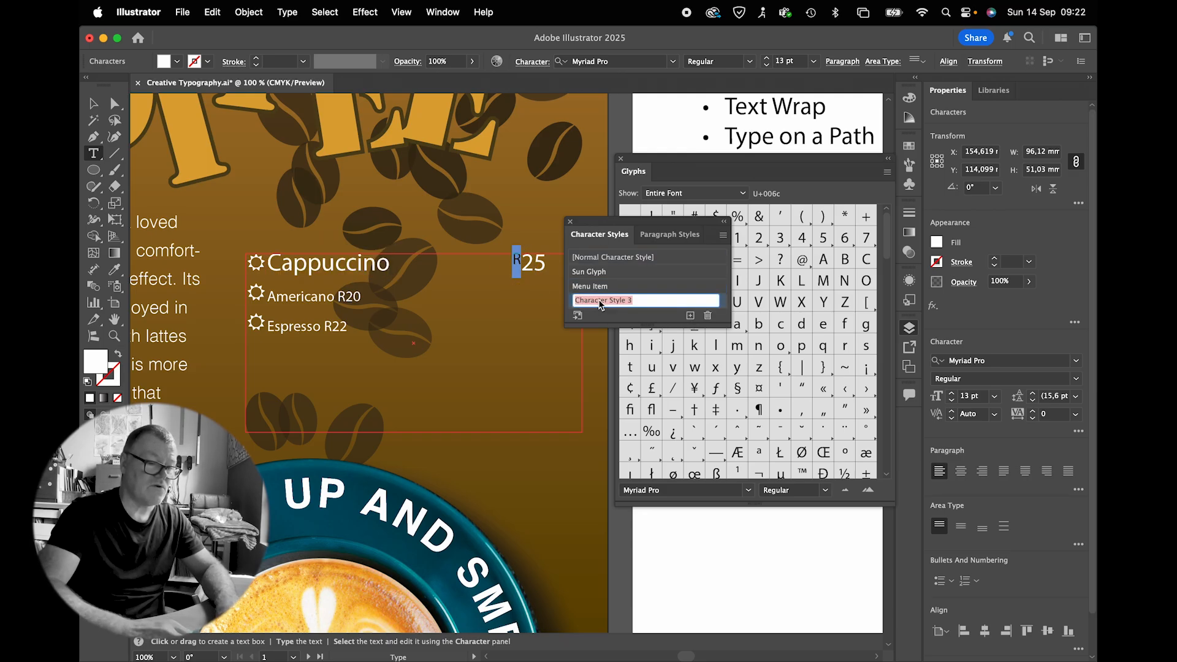
text(Rand)
key(Return)
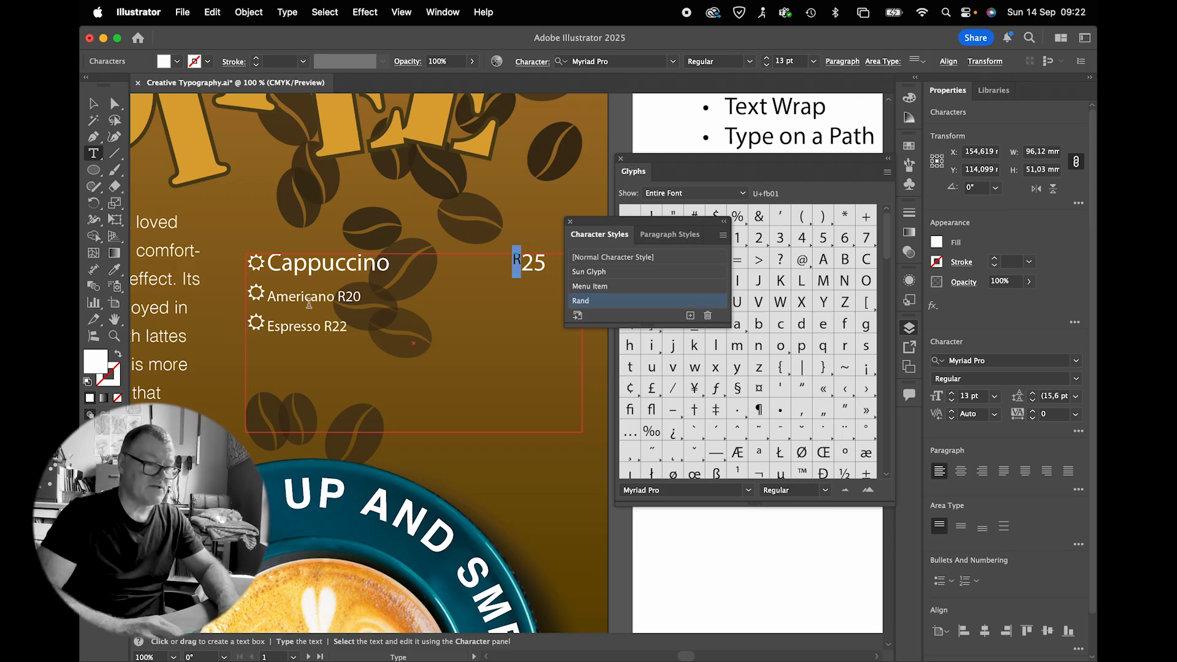
Format the Americano R20 line with the Menu Item style, three tabs before the price and the Rand style on its R.
drag(270, 298, 374, 299)
click(591, 290)
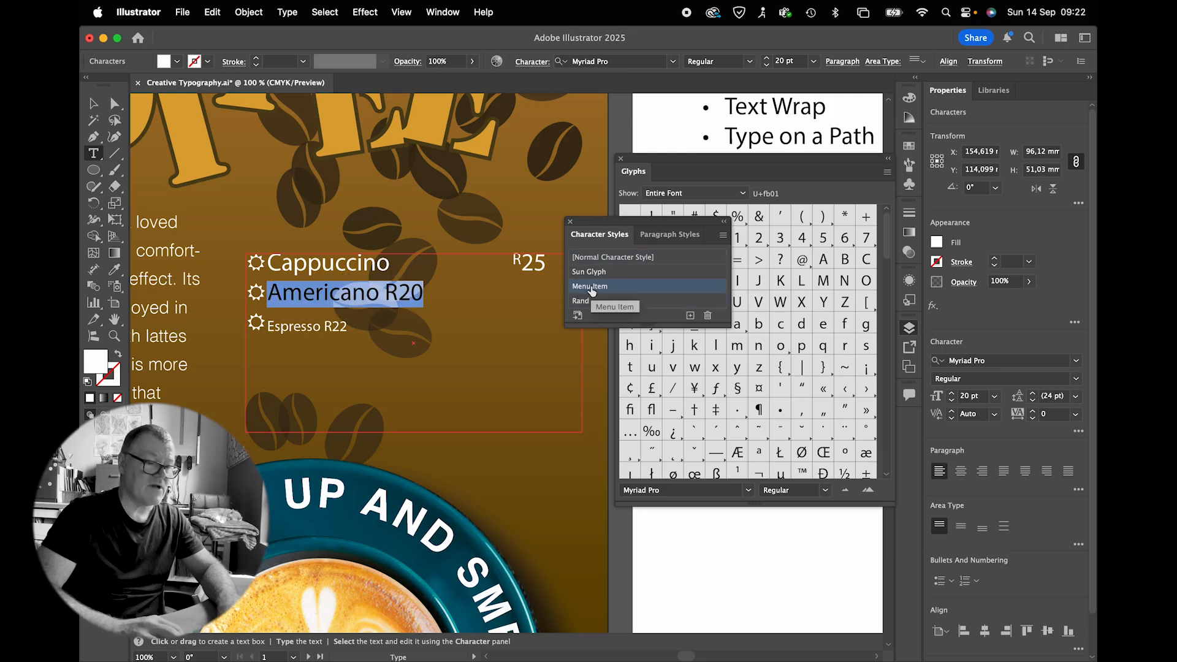
click(389, 294)
key(Tab)
key(Tab)
key(Tab)
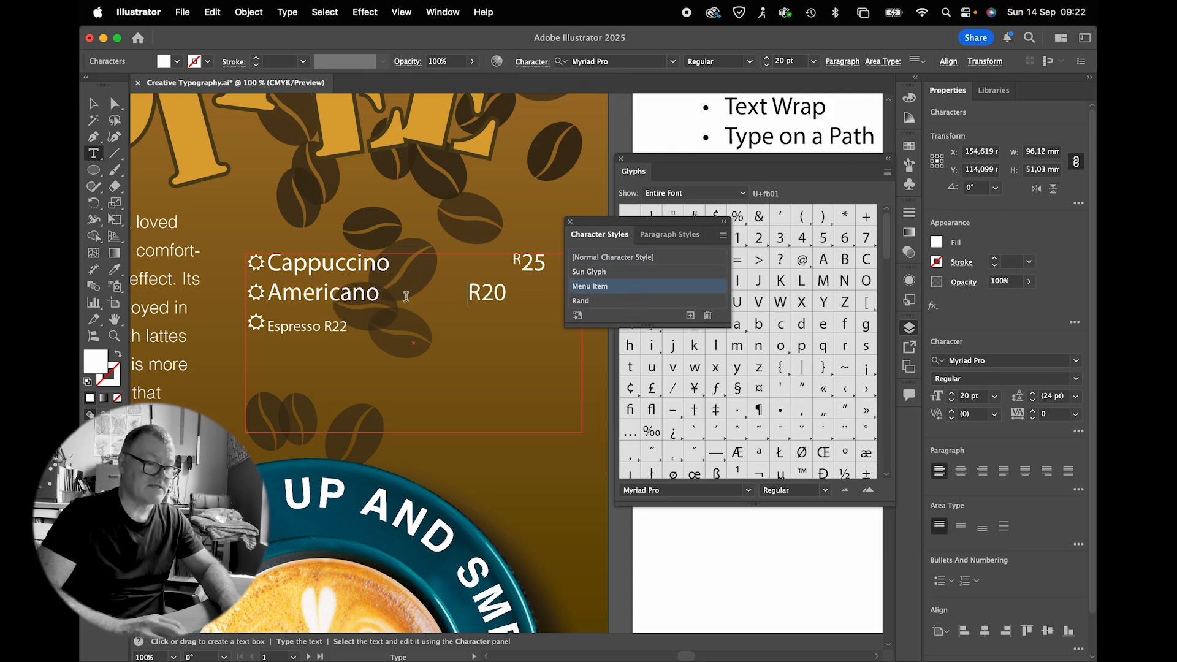
key(shift+Right)
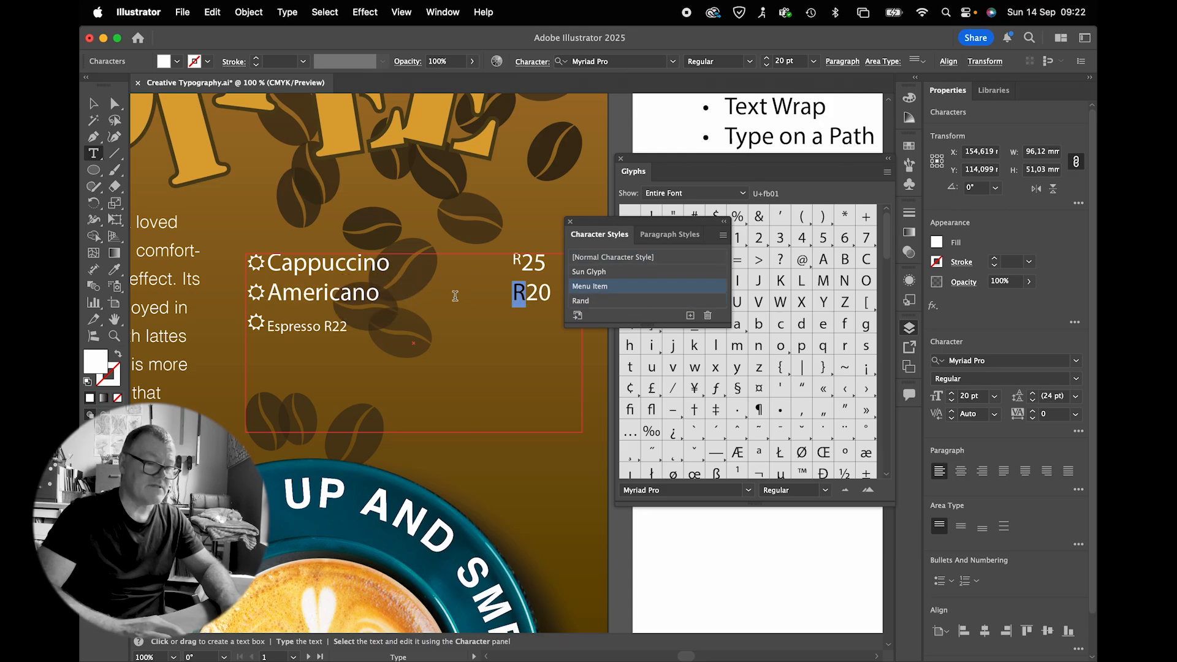
click(607, 301)
Format the Espresso R22 line with the Menu Item style, three tabs before the price and the Rand style on its R.
drag(268, 325, 349, 328)
click(587, 287)
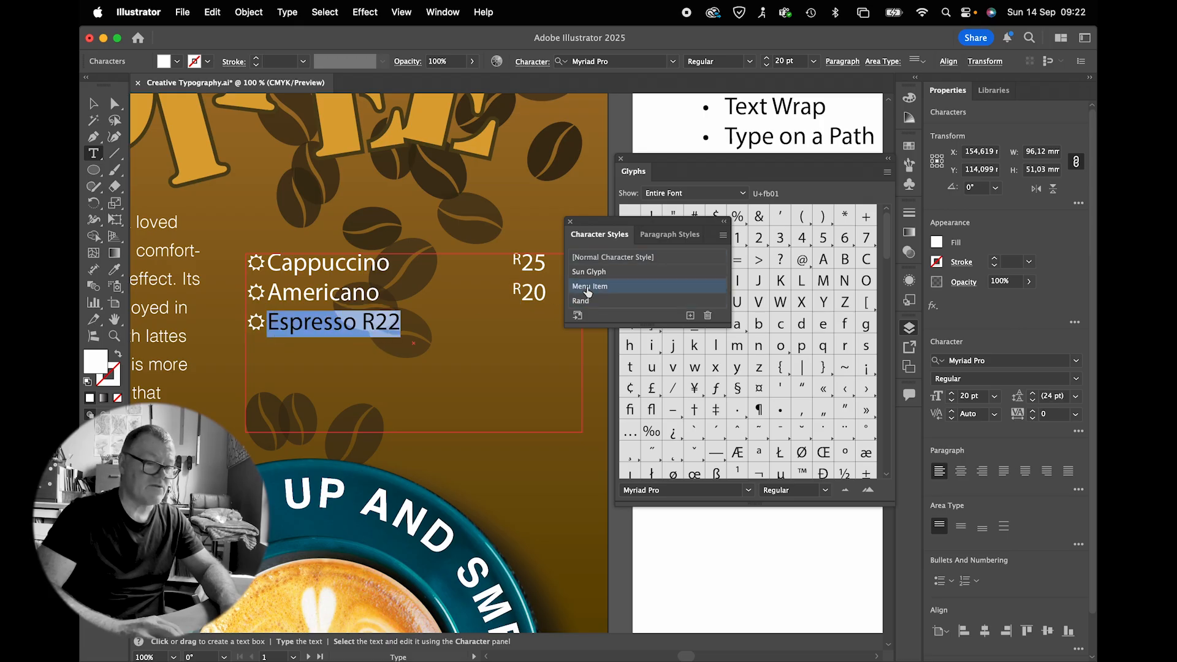
click(367, 320)
key(Tab)
key(Tab)
key(Tab)
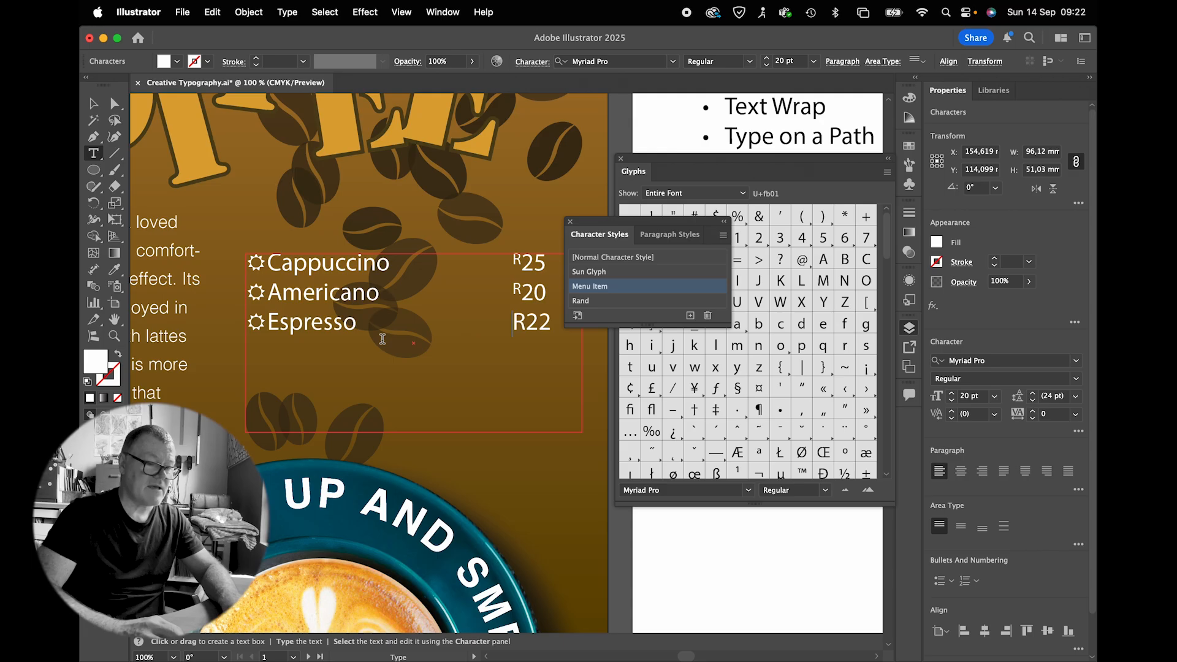
drag(525, 317, 514, 318)
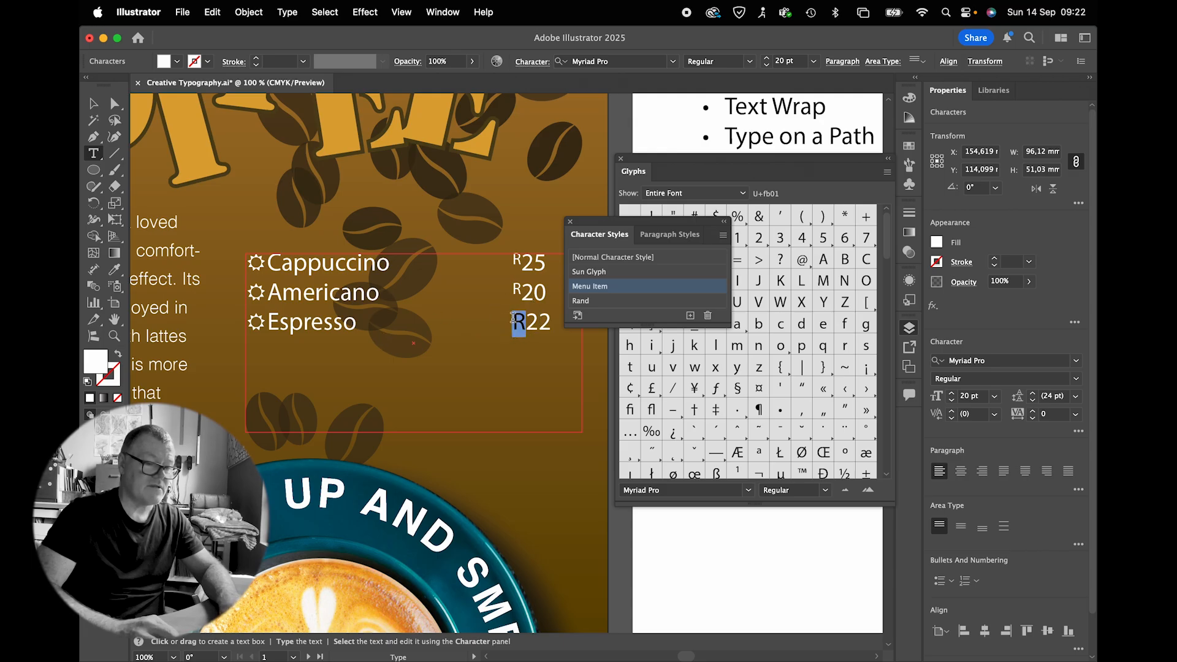
click(595, 302)
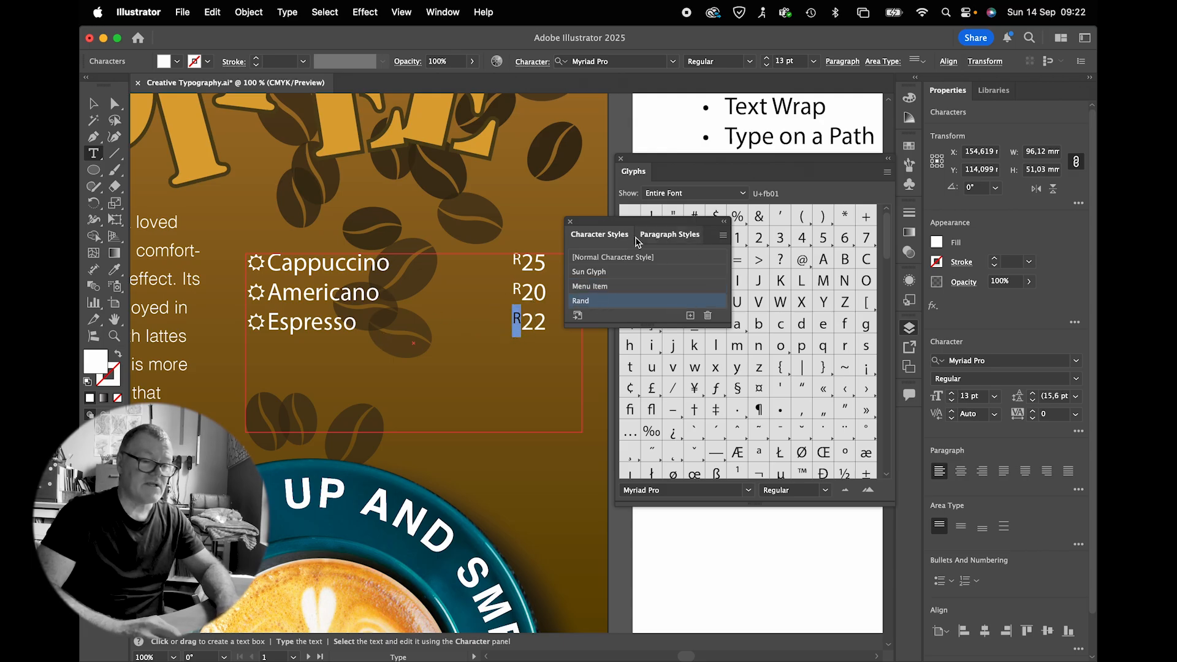
Close the Character Styles and Glyphs panels and deselect the price list to view the finished poster.
click(570, 222)
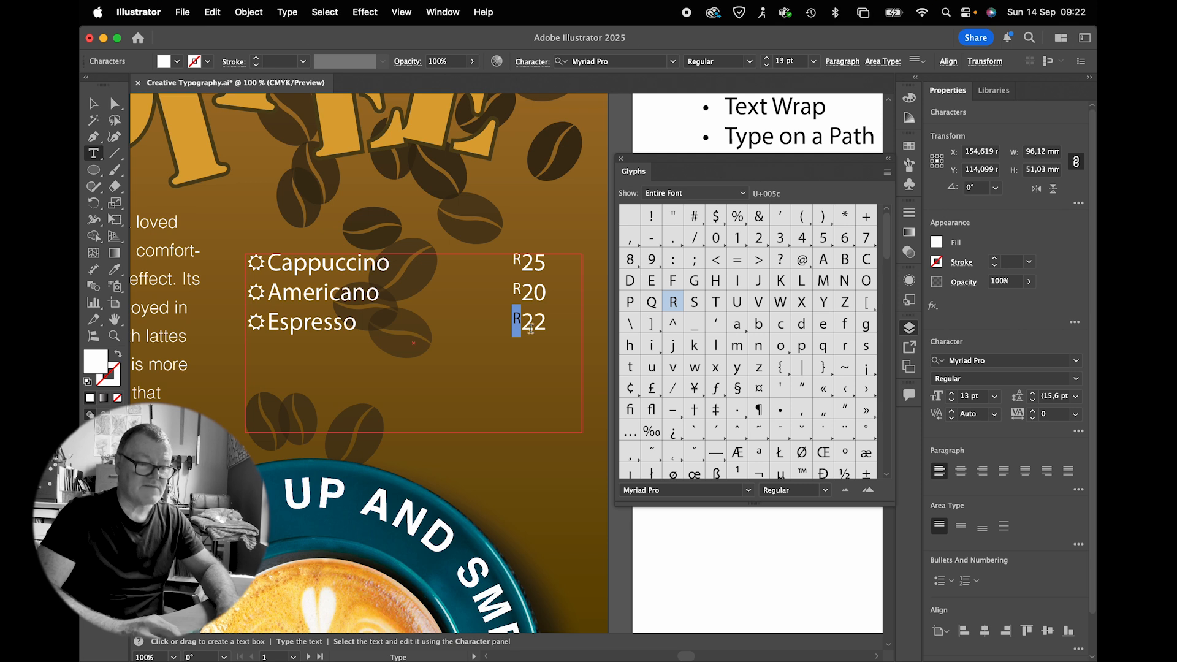
click(93, 105)
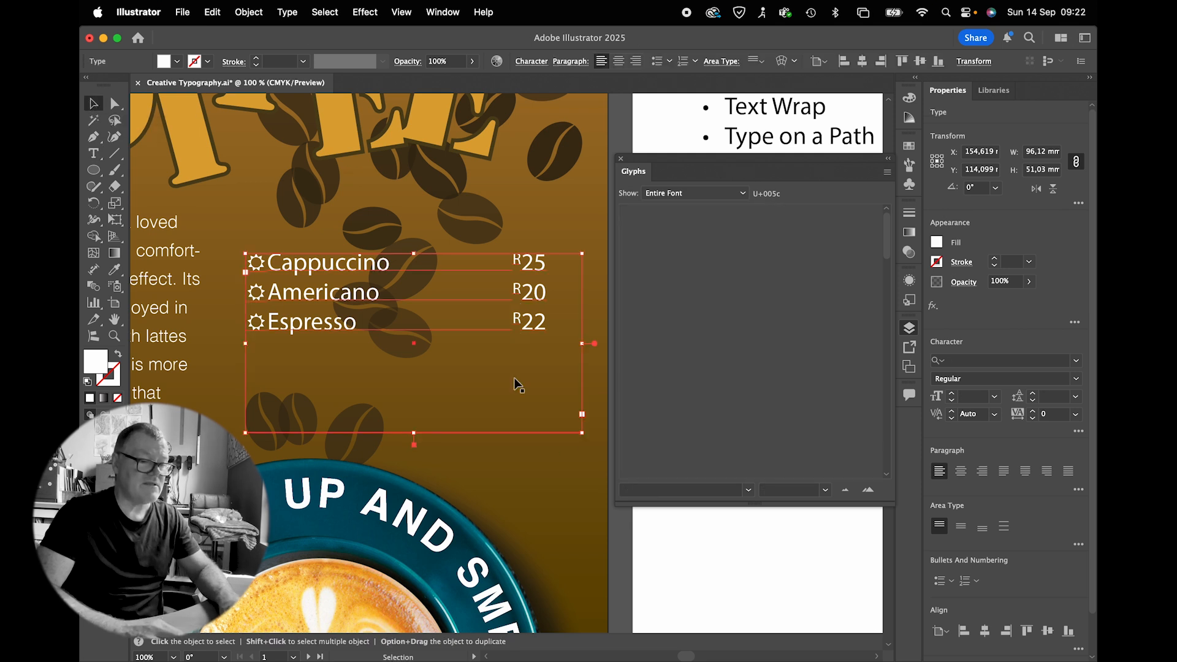
click(678, 538)
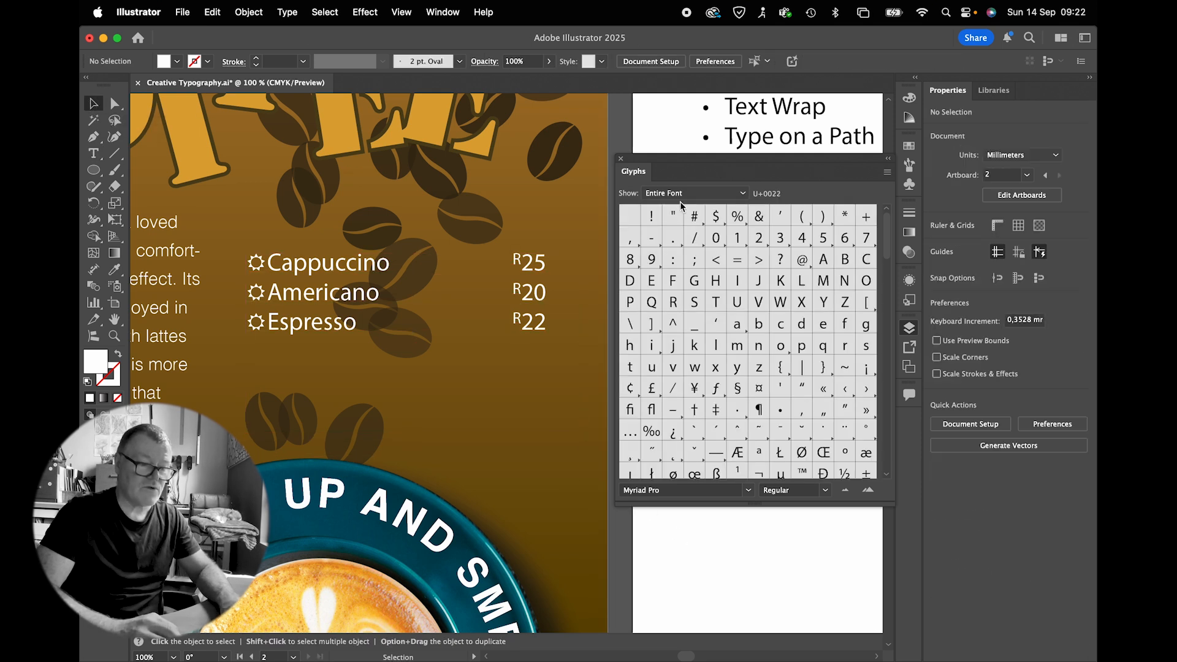
click(622, 163)
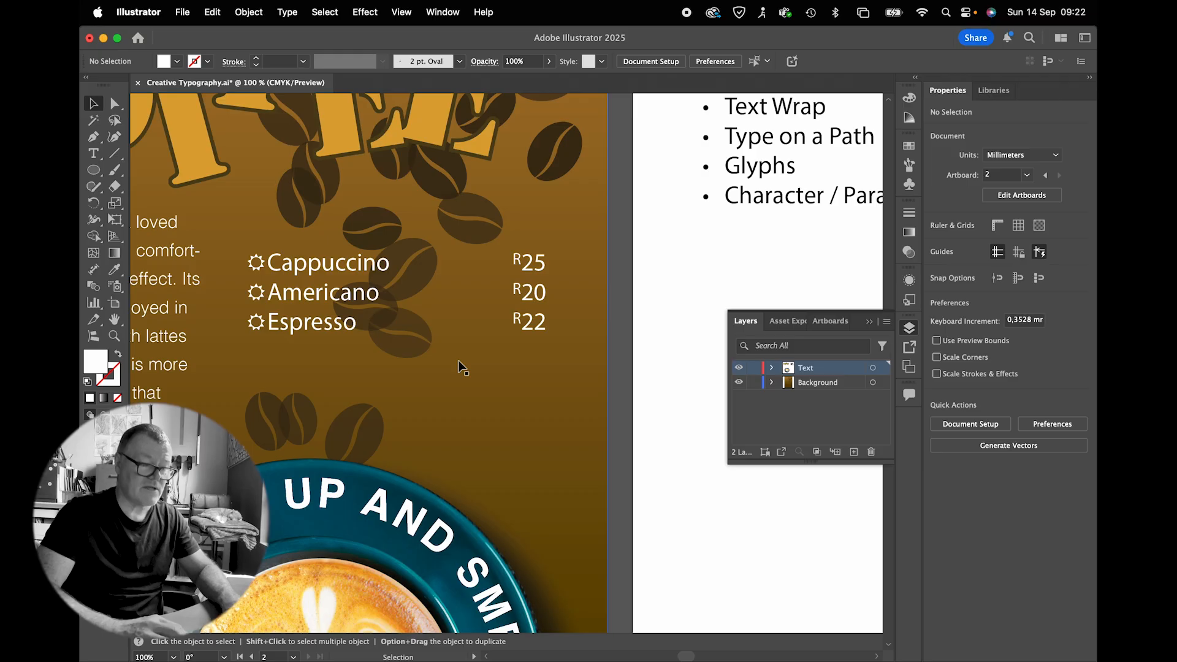
key(a)
key(super+0)
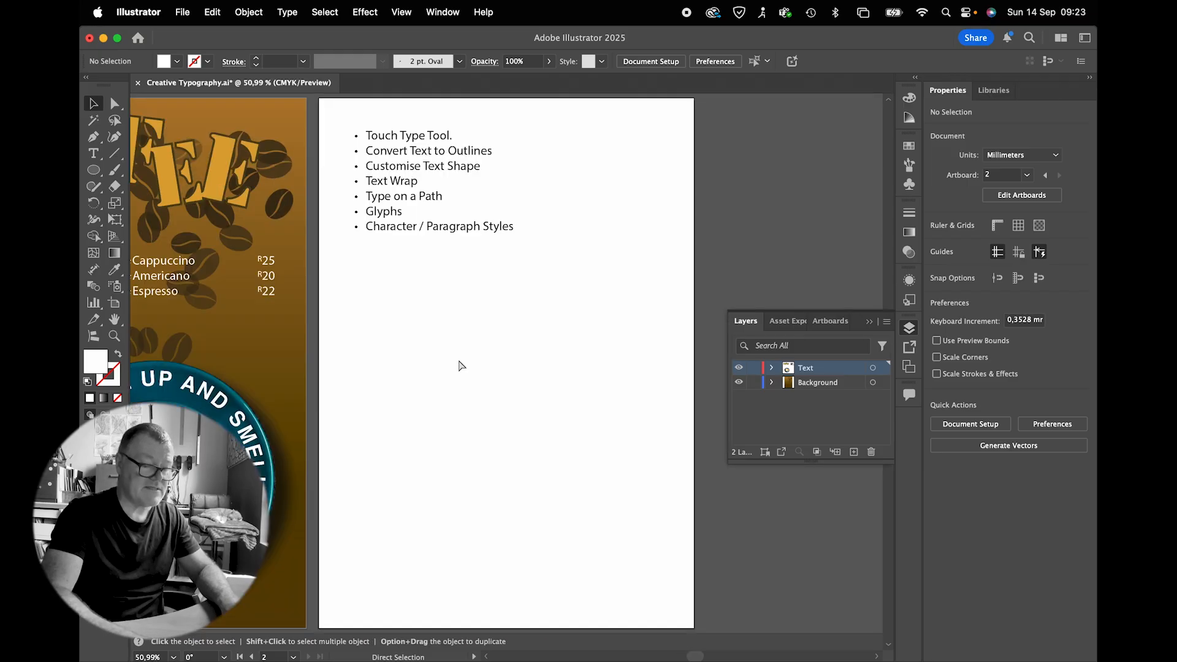
scroll(458, 366, left, 10)
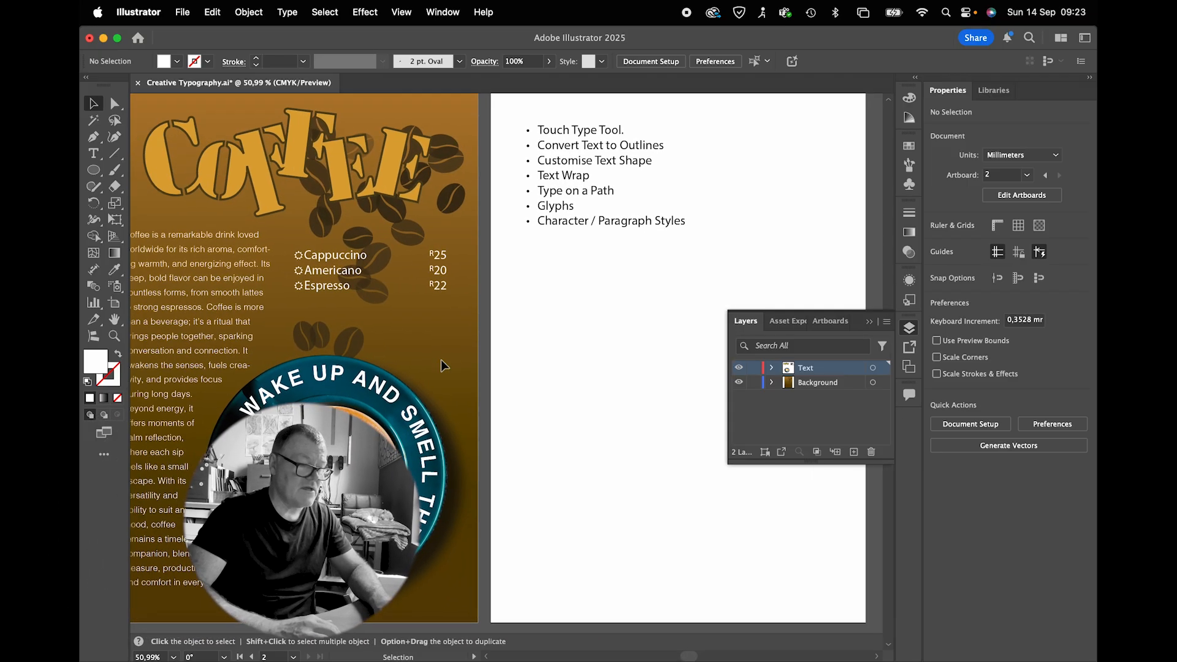
scroll(441, 361, right, 1)
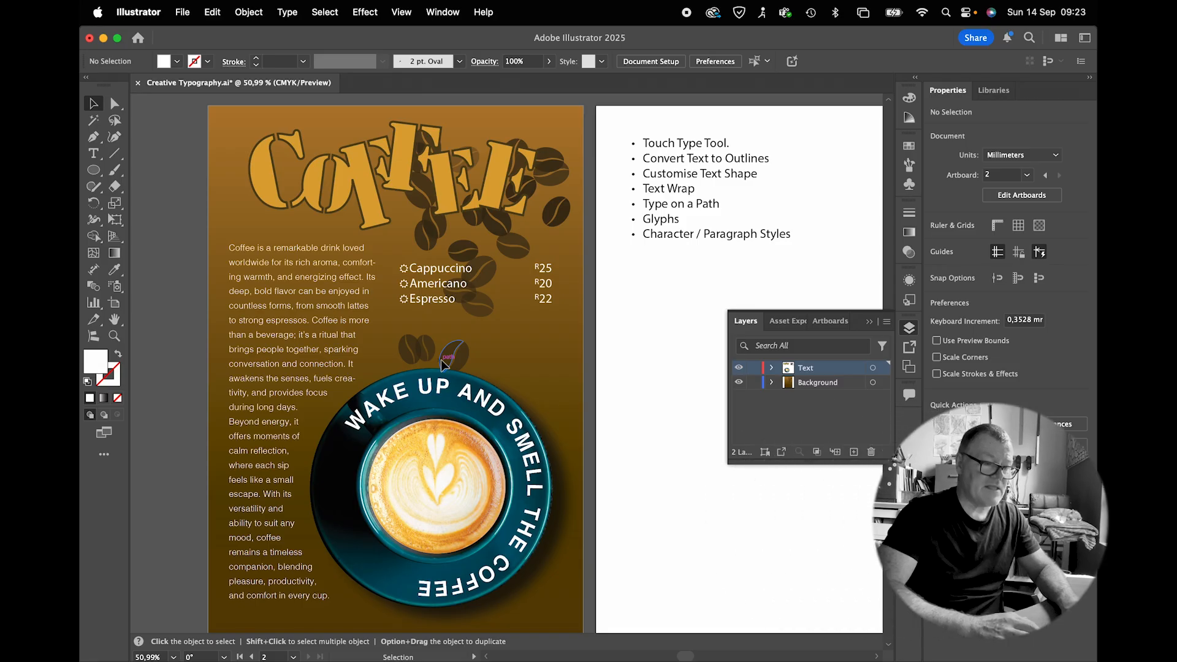